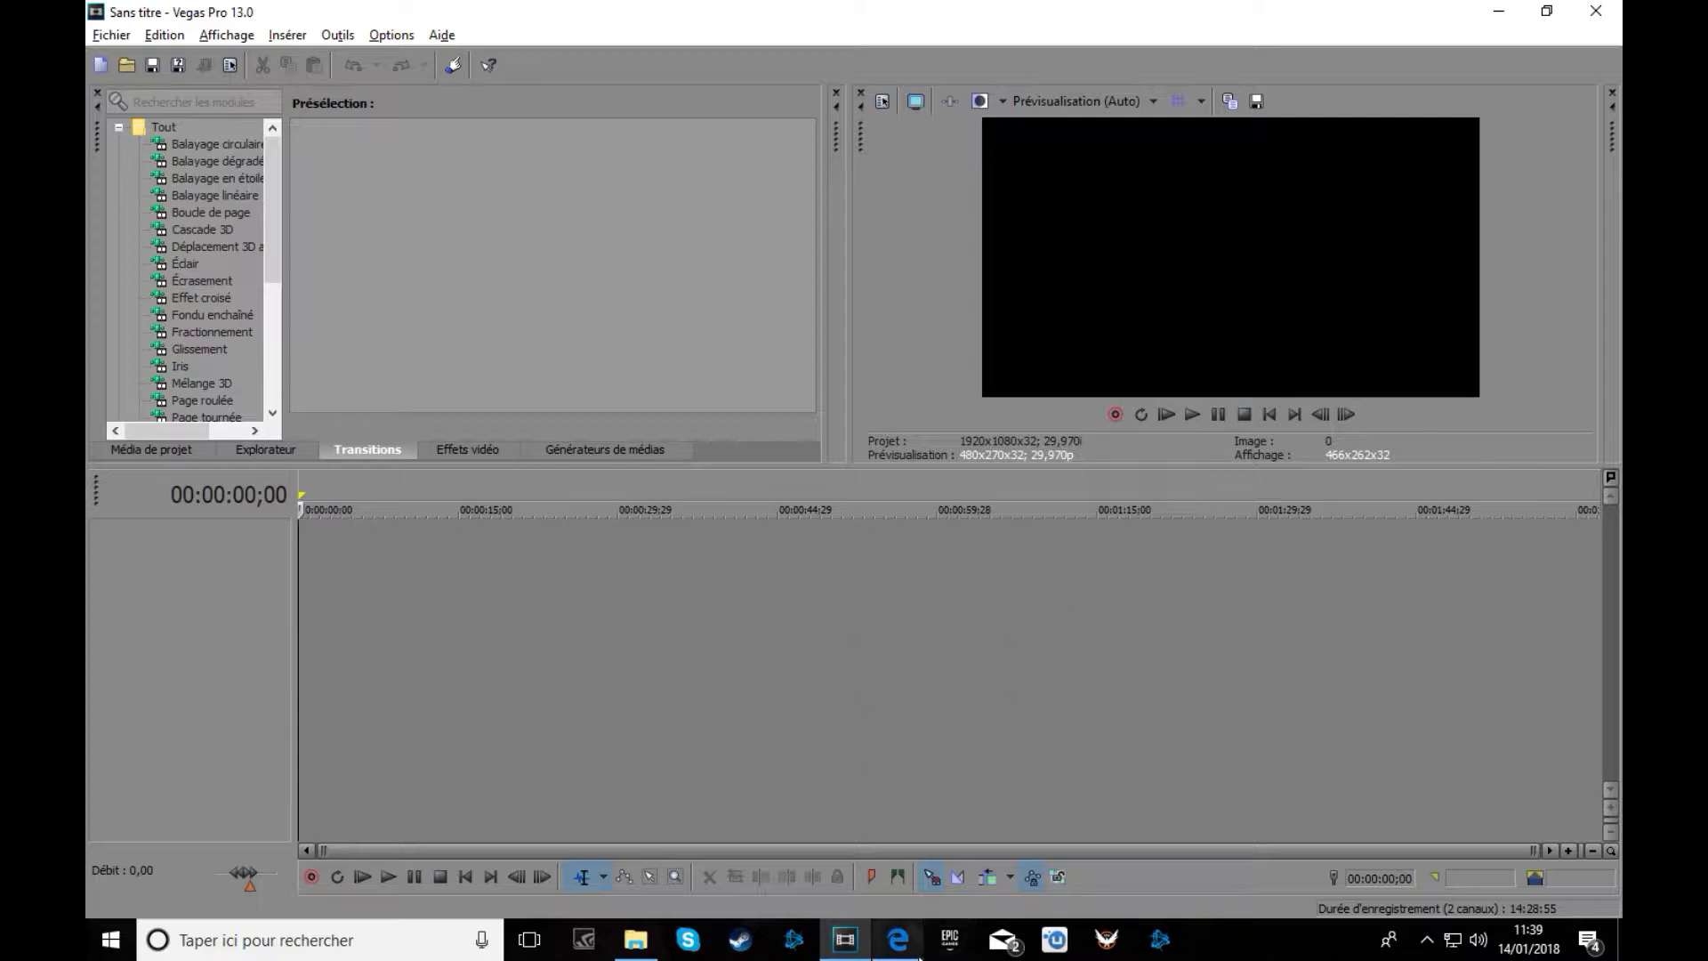
Search YouTube for 'transition avancé vegas pro' and skim the results.
click(914, 952)
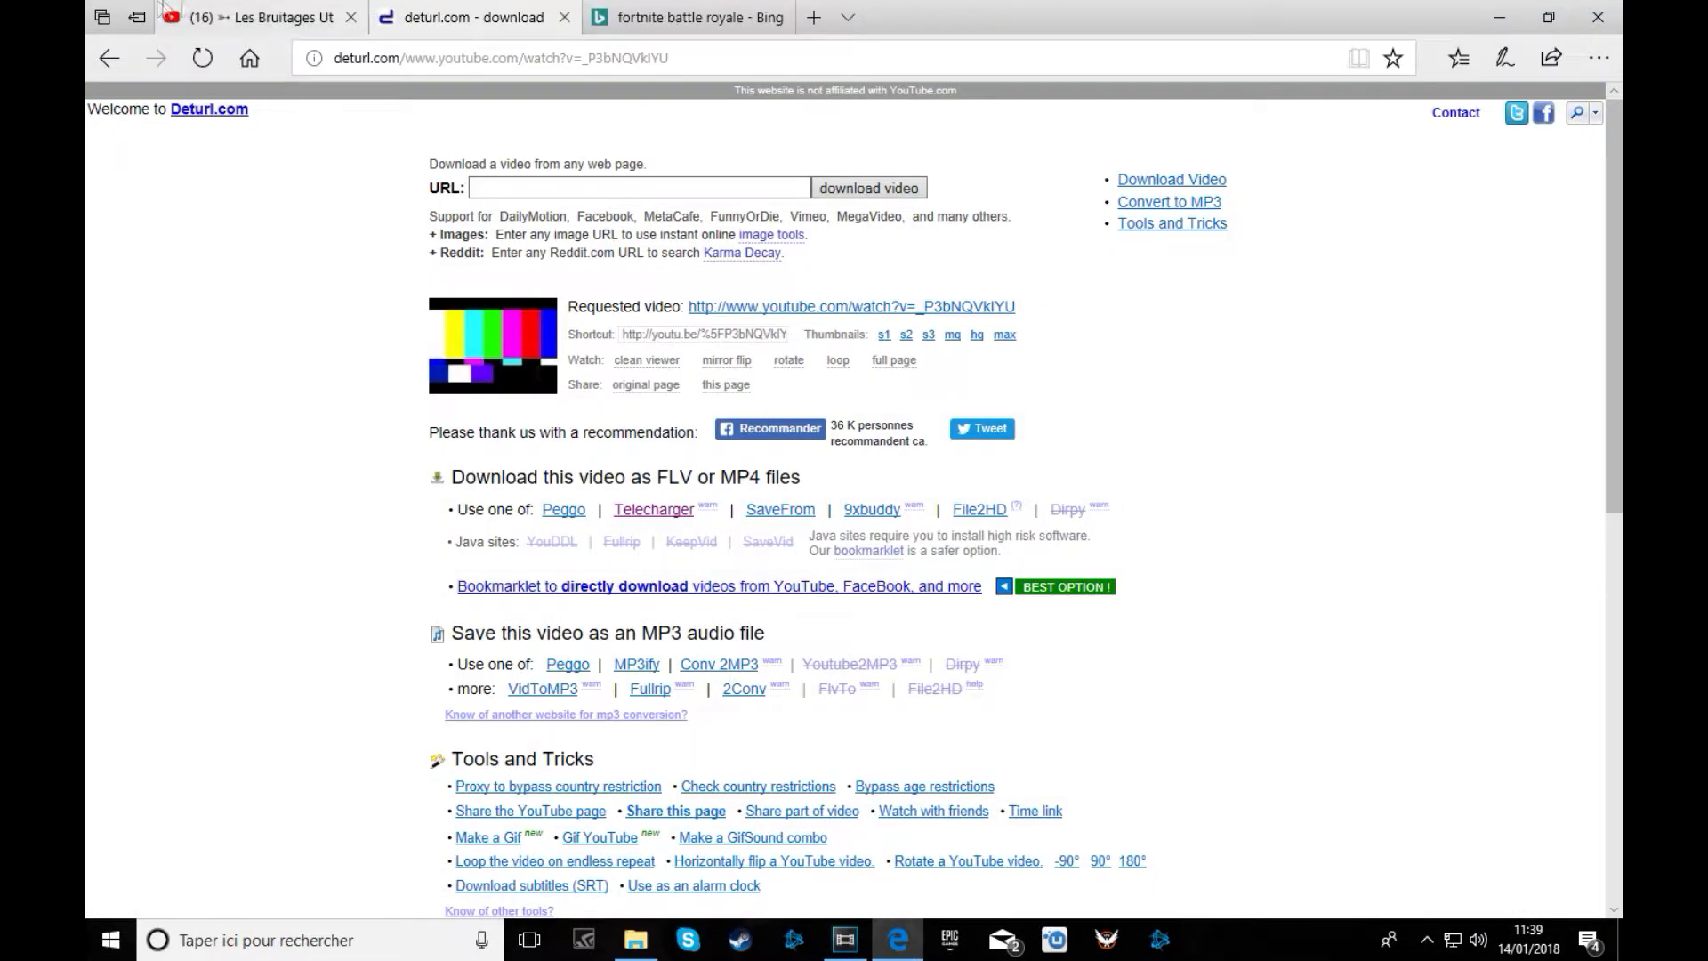
click(267, 17)
double_click(473, 116)
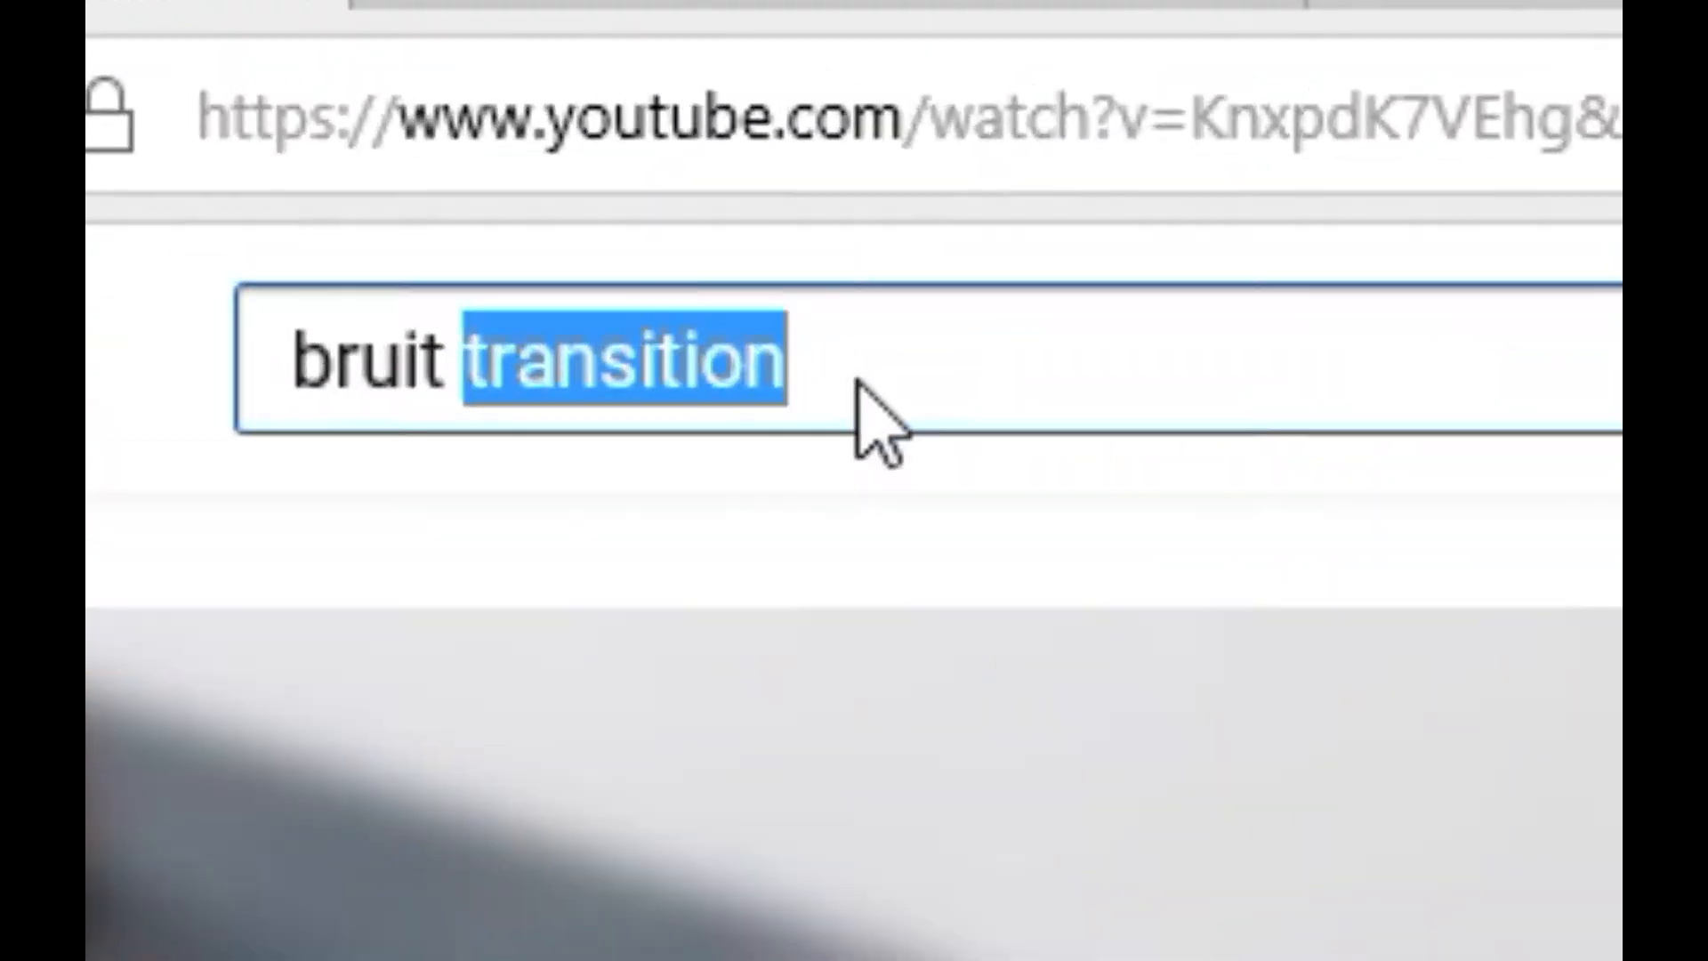
key(BackSpace)
key(BackSpace)
key(BackSpace)
key(BackSpace)
key(BackSpace)
key(BackSpace)
key(BackSpace)
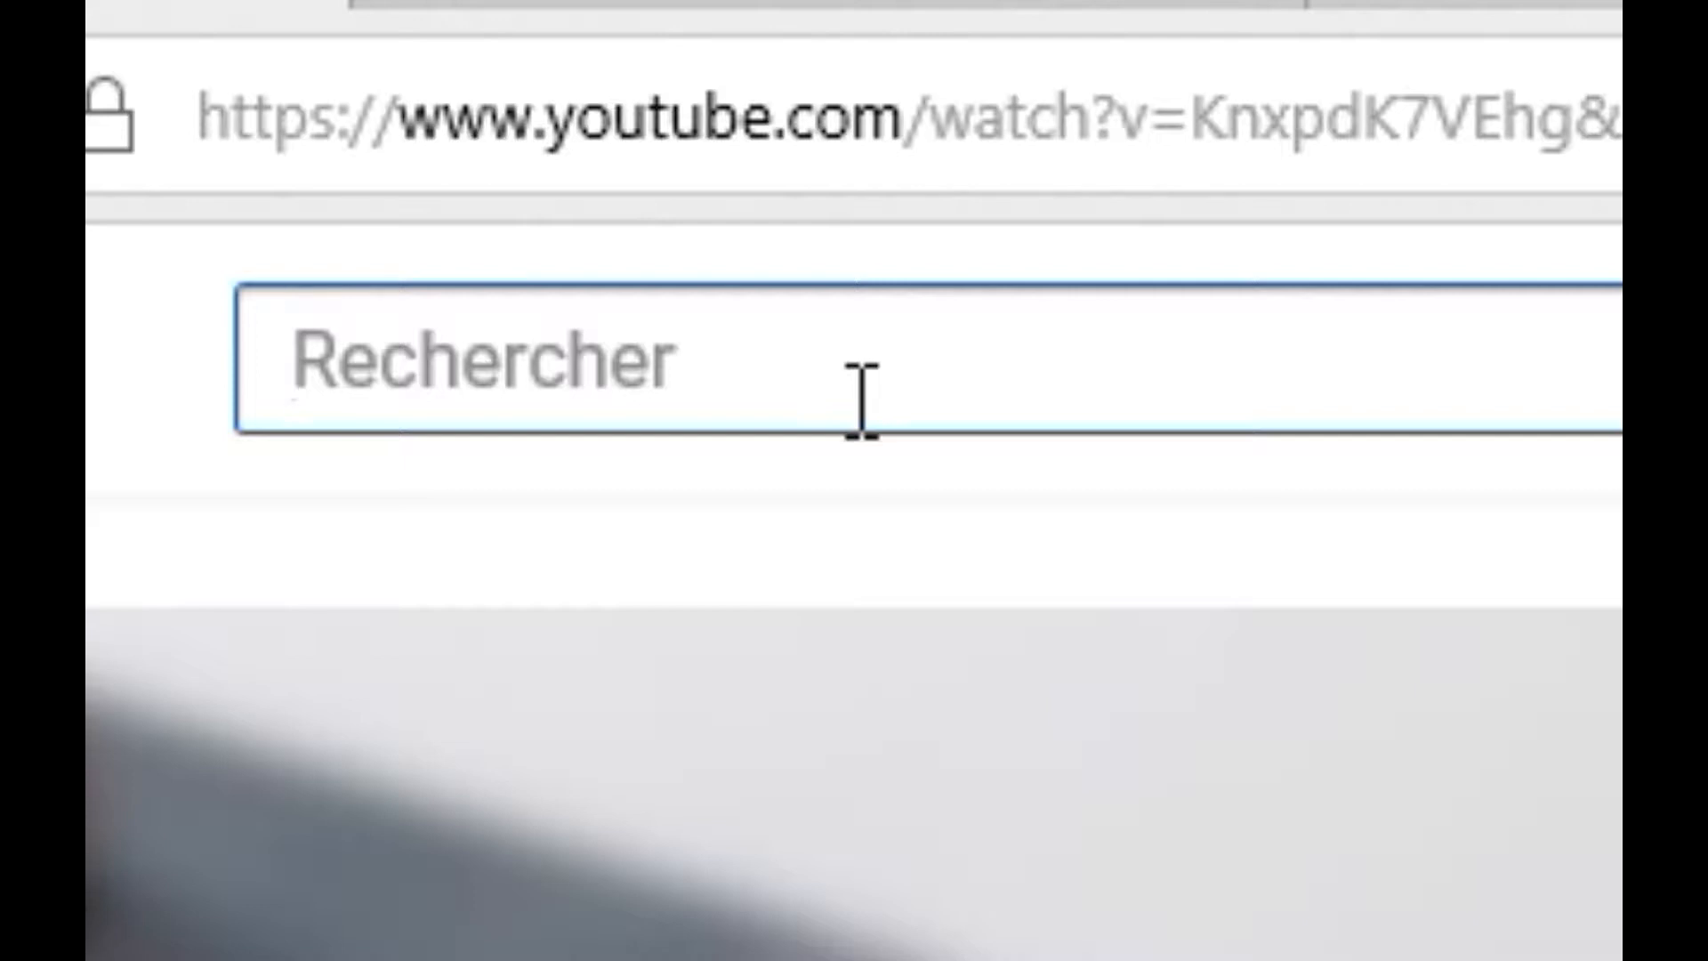
text(tra)
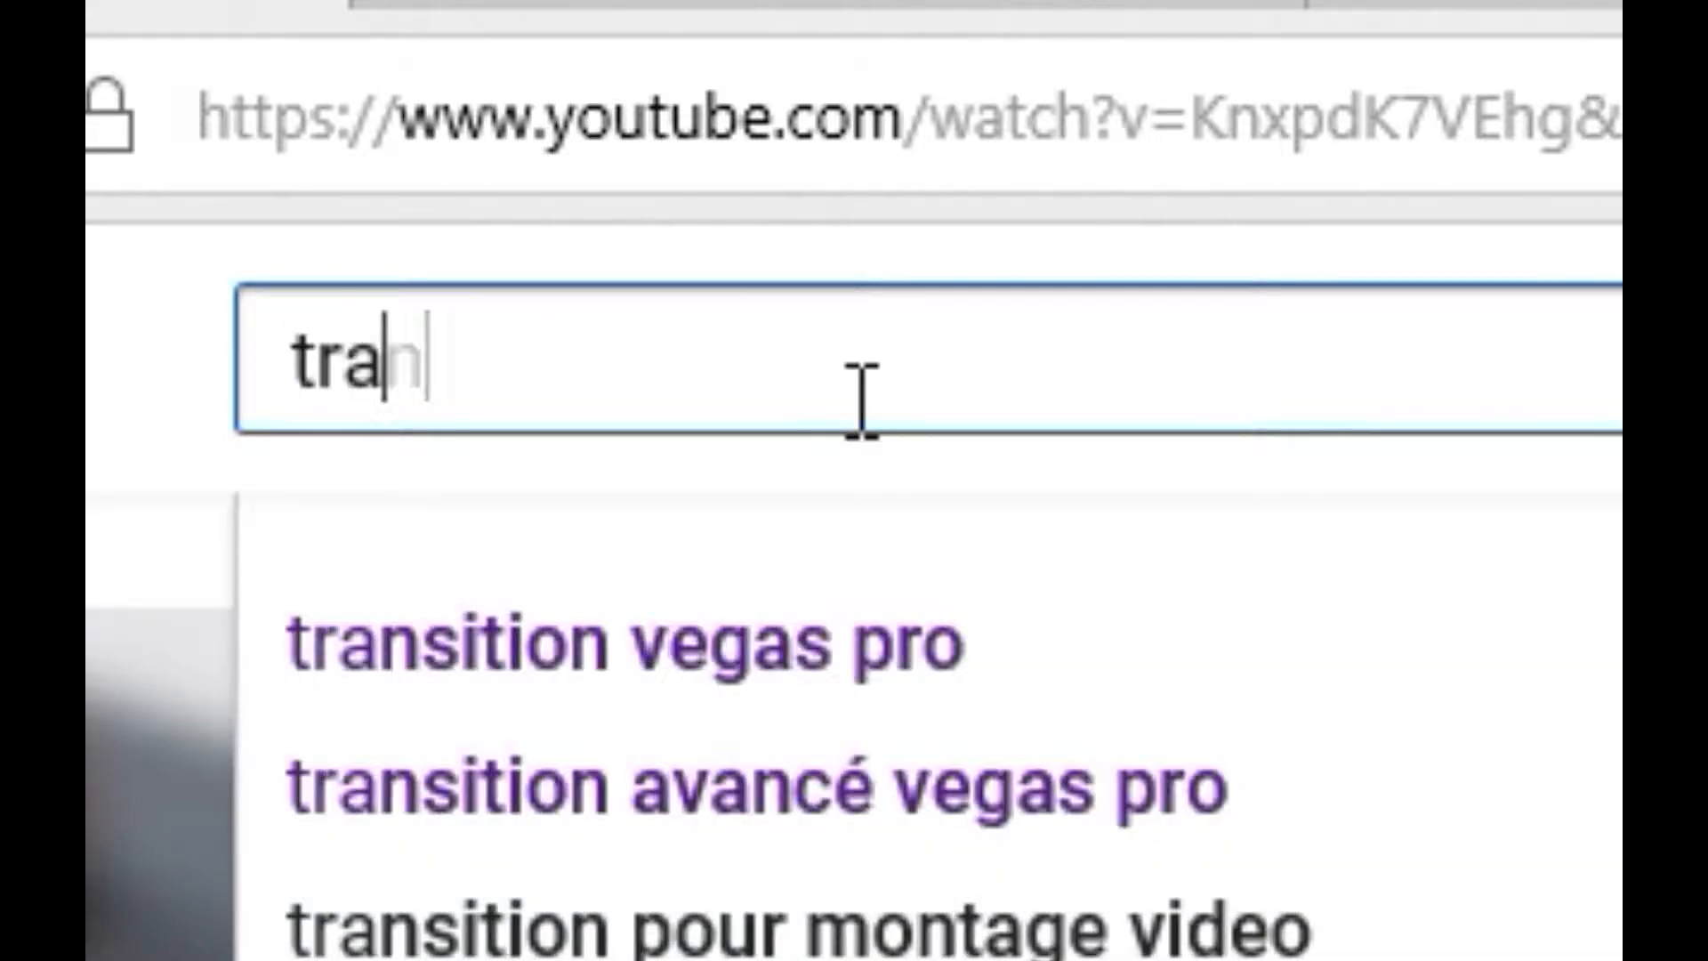
text(nsition avancé)
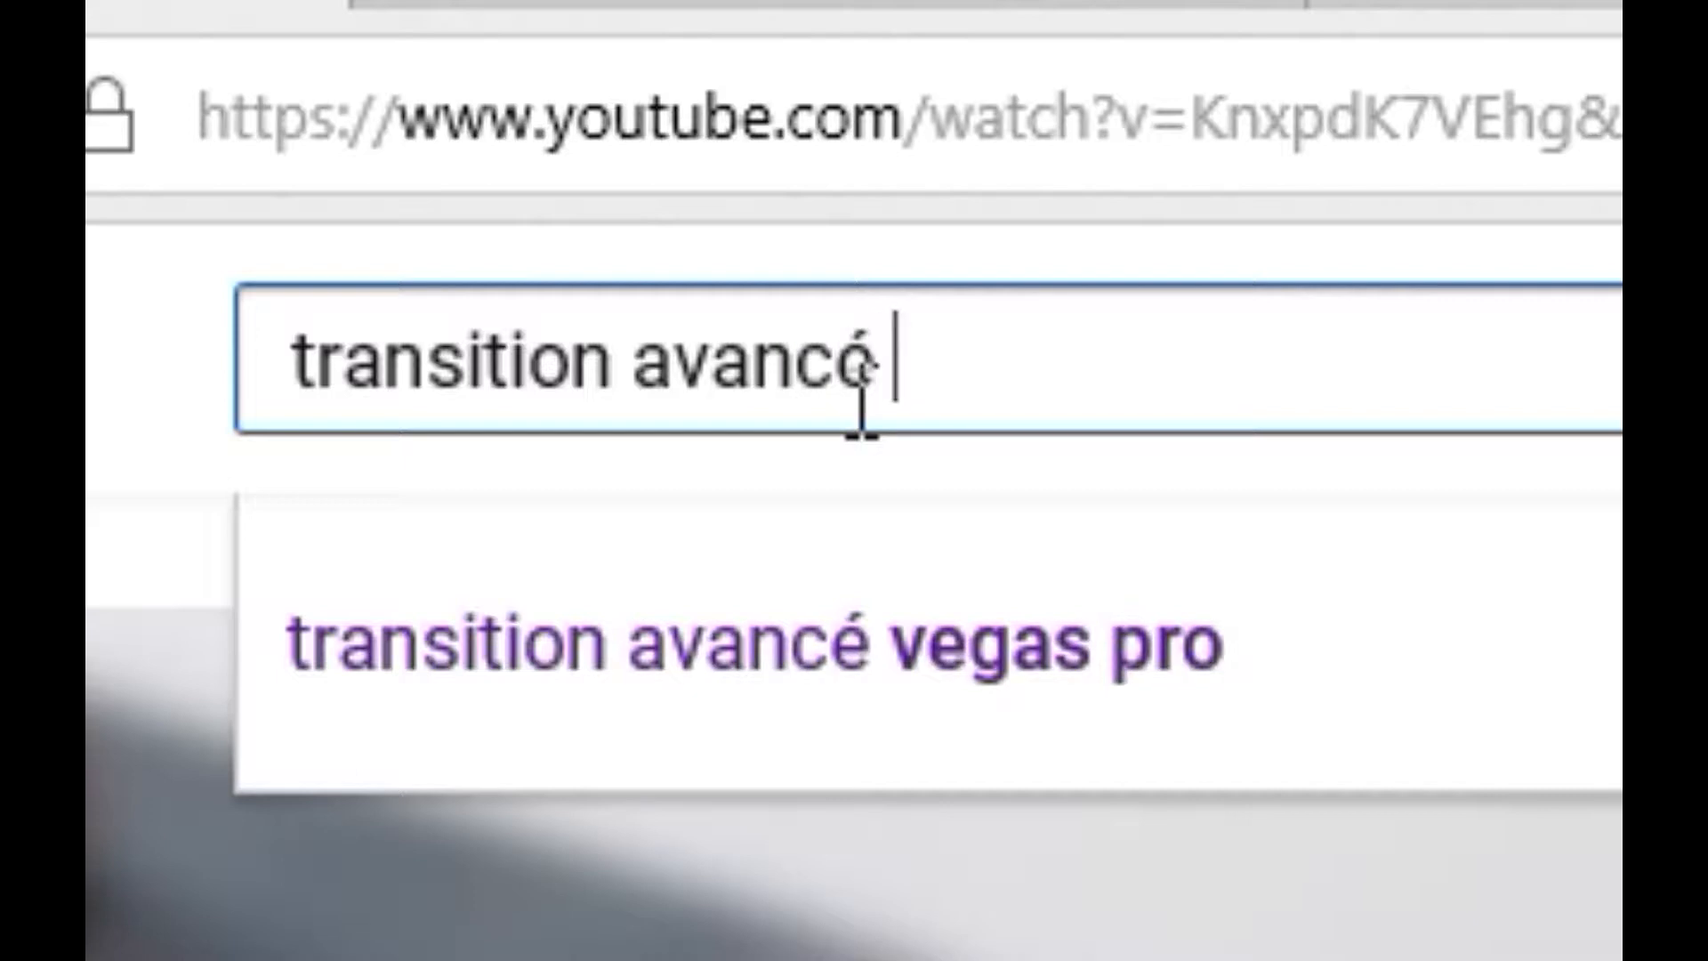
click(1508, 627)
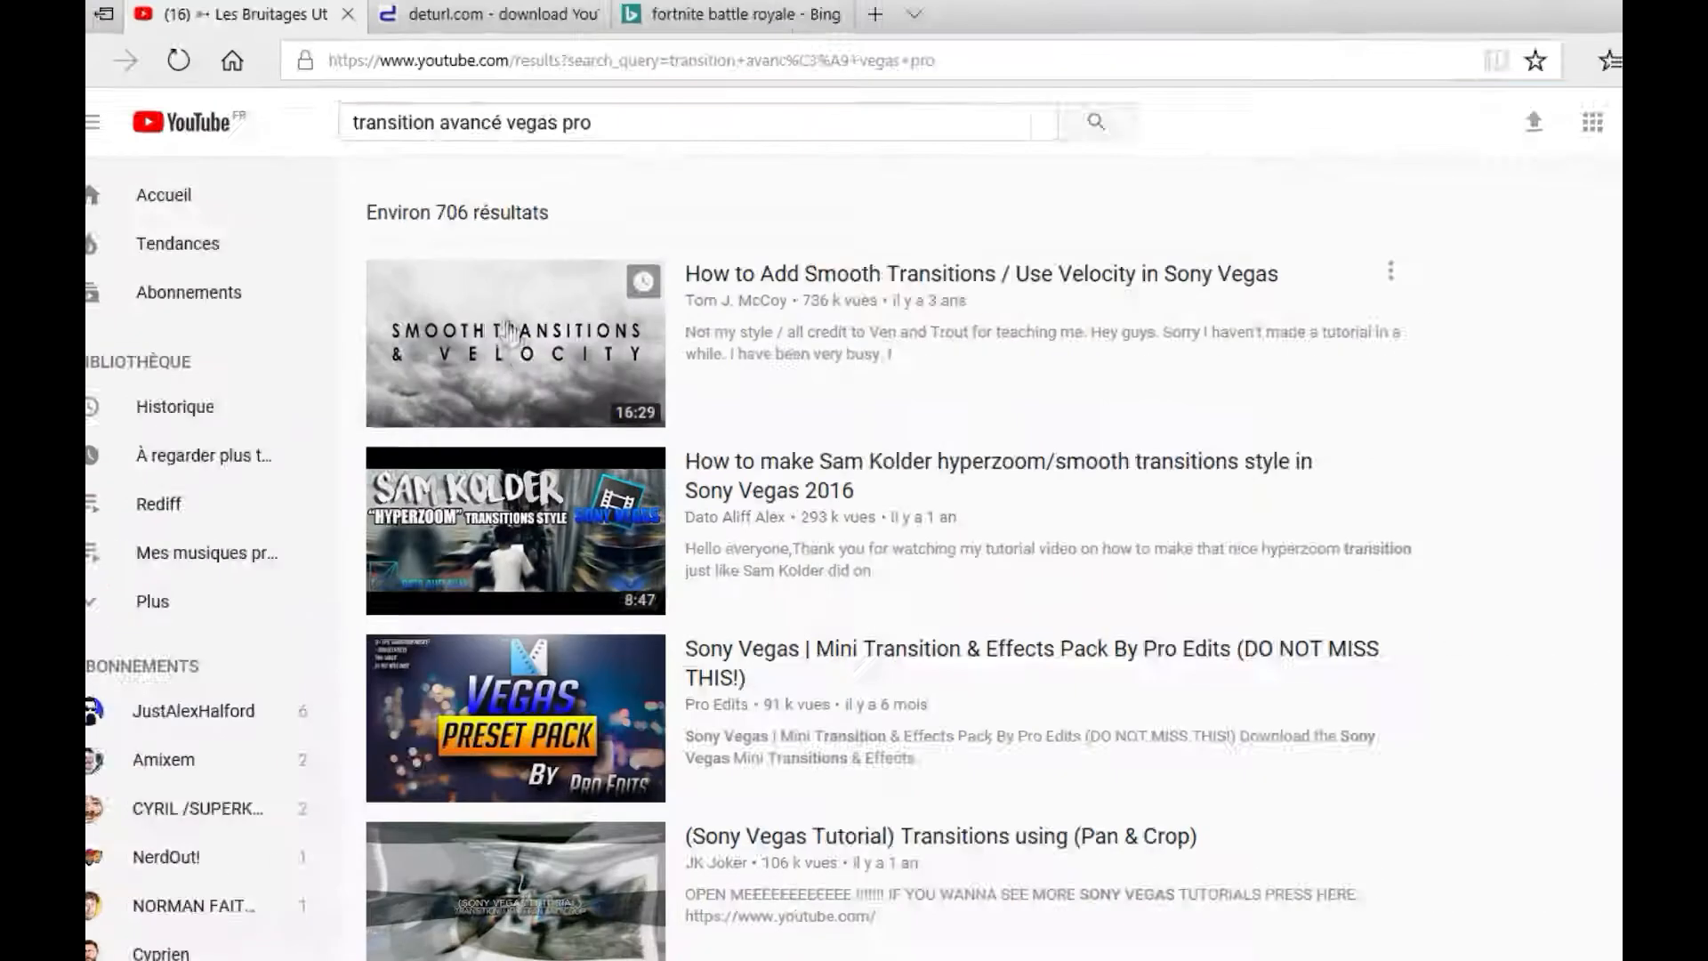
scroll(728, 621, down, 4)
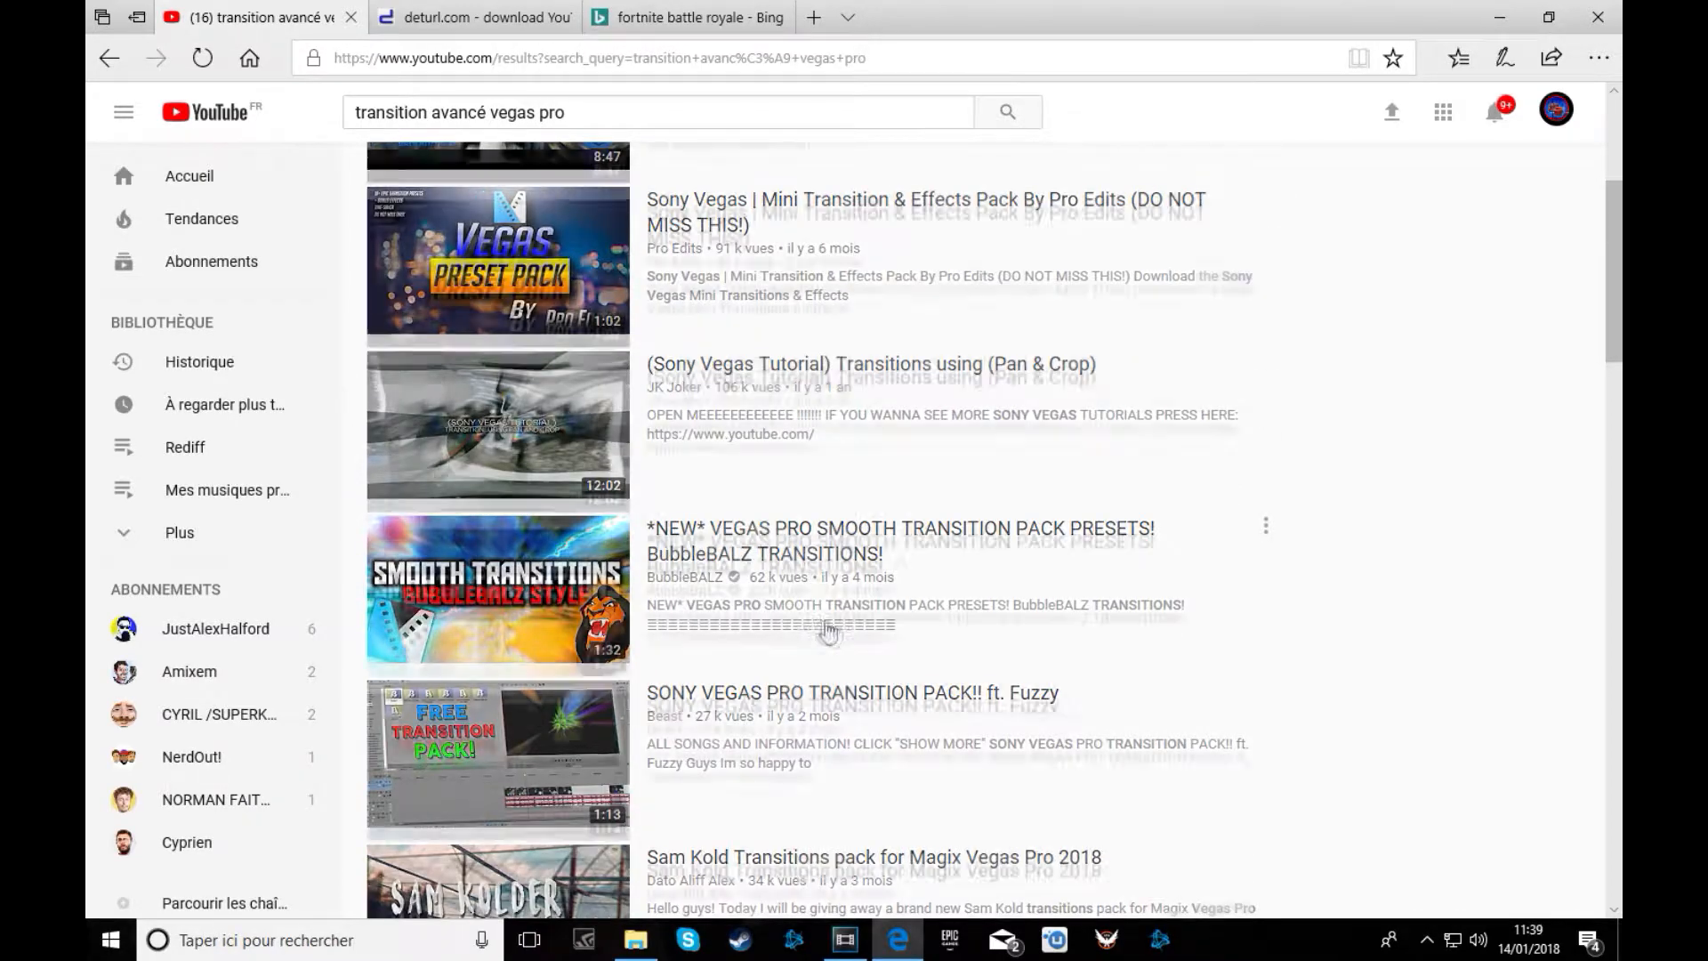
scroll(783, 628, up, 4)
scroll(783, 563, down, 20)
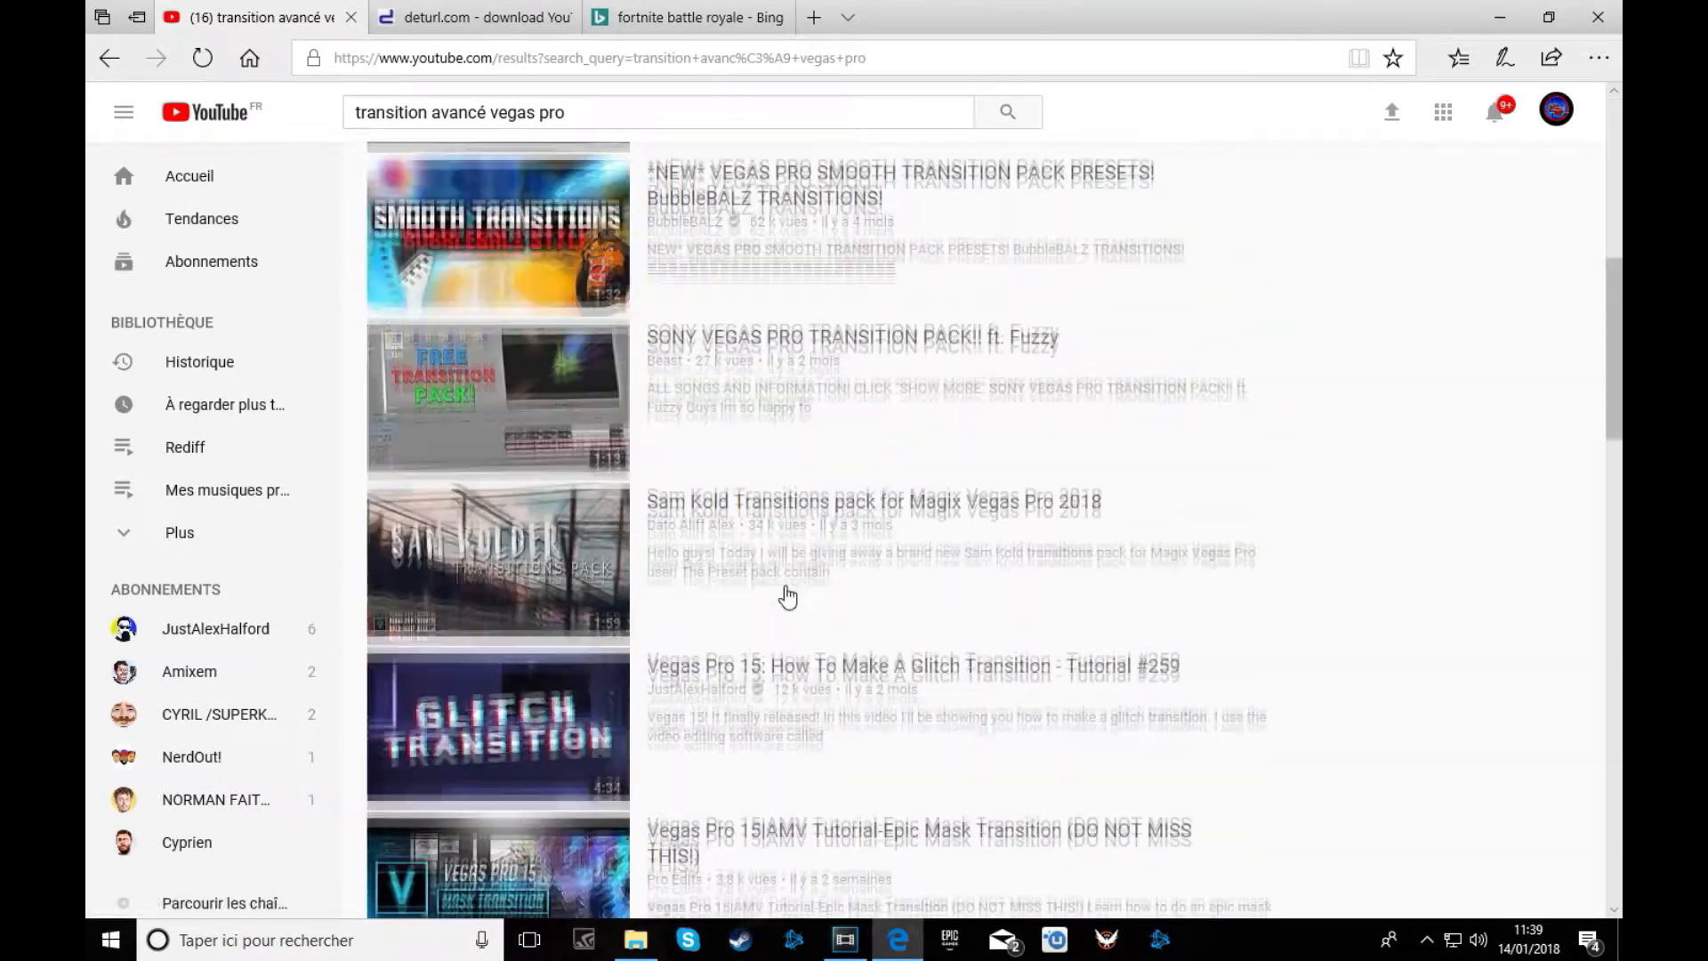
scroll(783, 617, up, 11)
scroll(783, 616, up, 12)
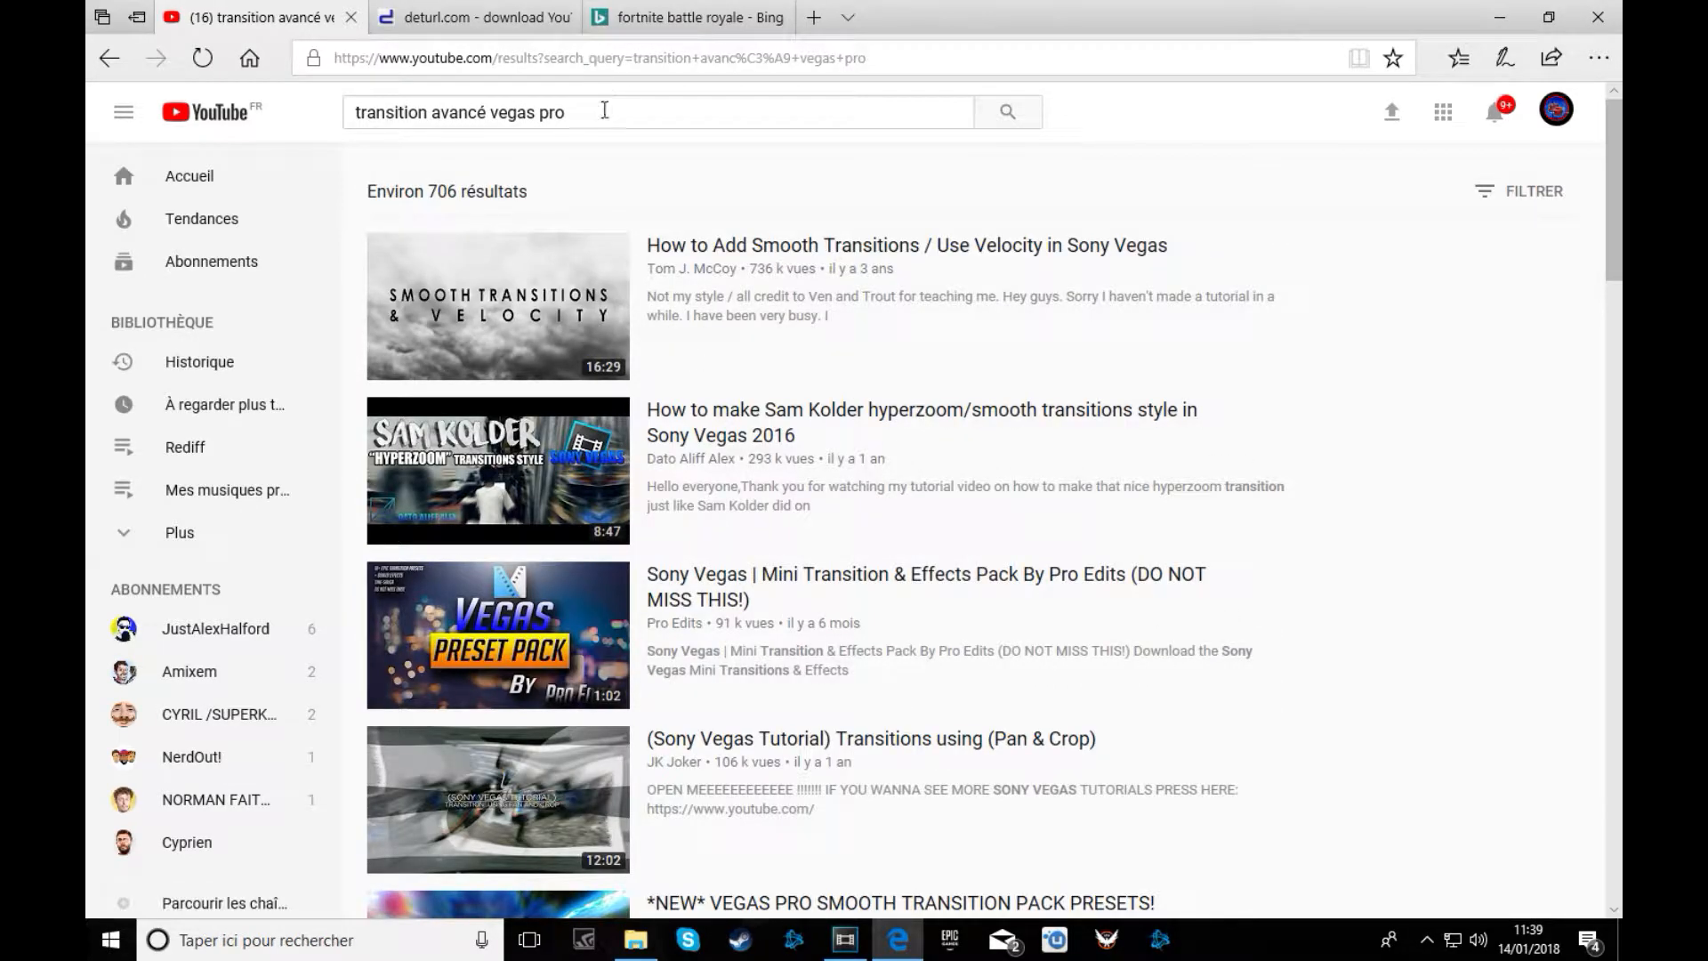
Refine the search by adding 'fr', then clear the query and minimize the browser.
click(605, 114)
text(fr)
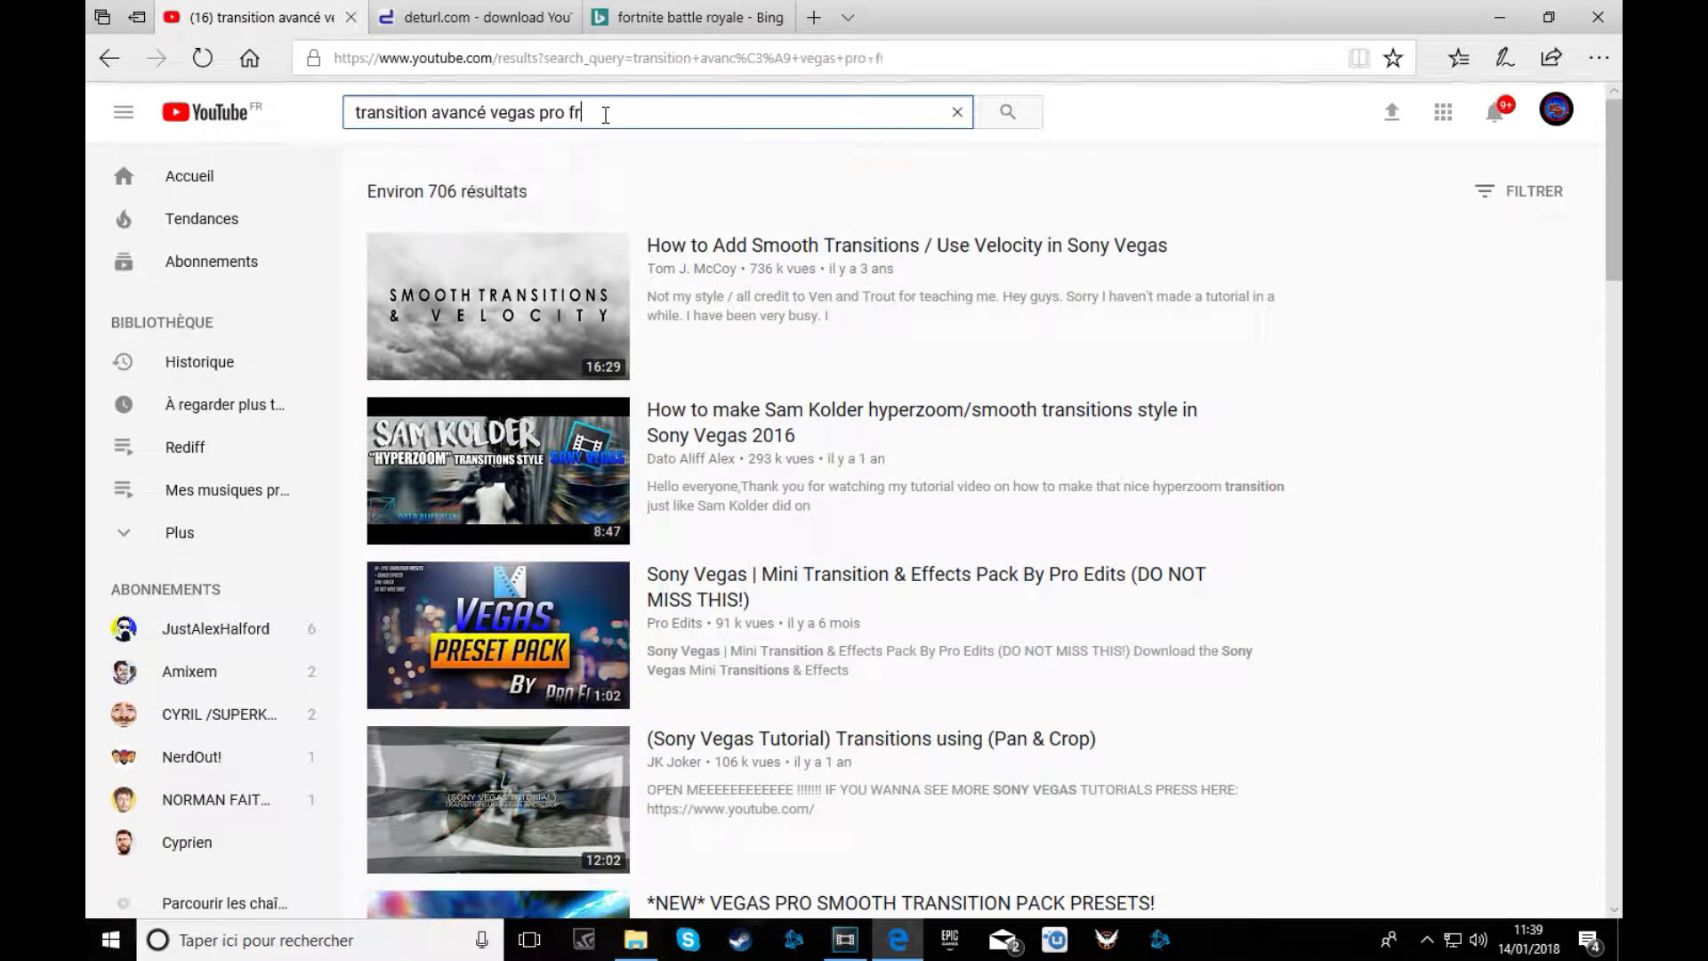
key(Return)
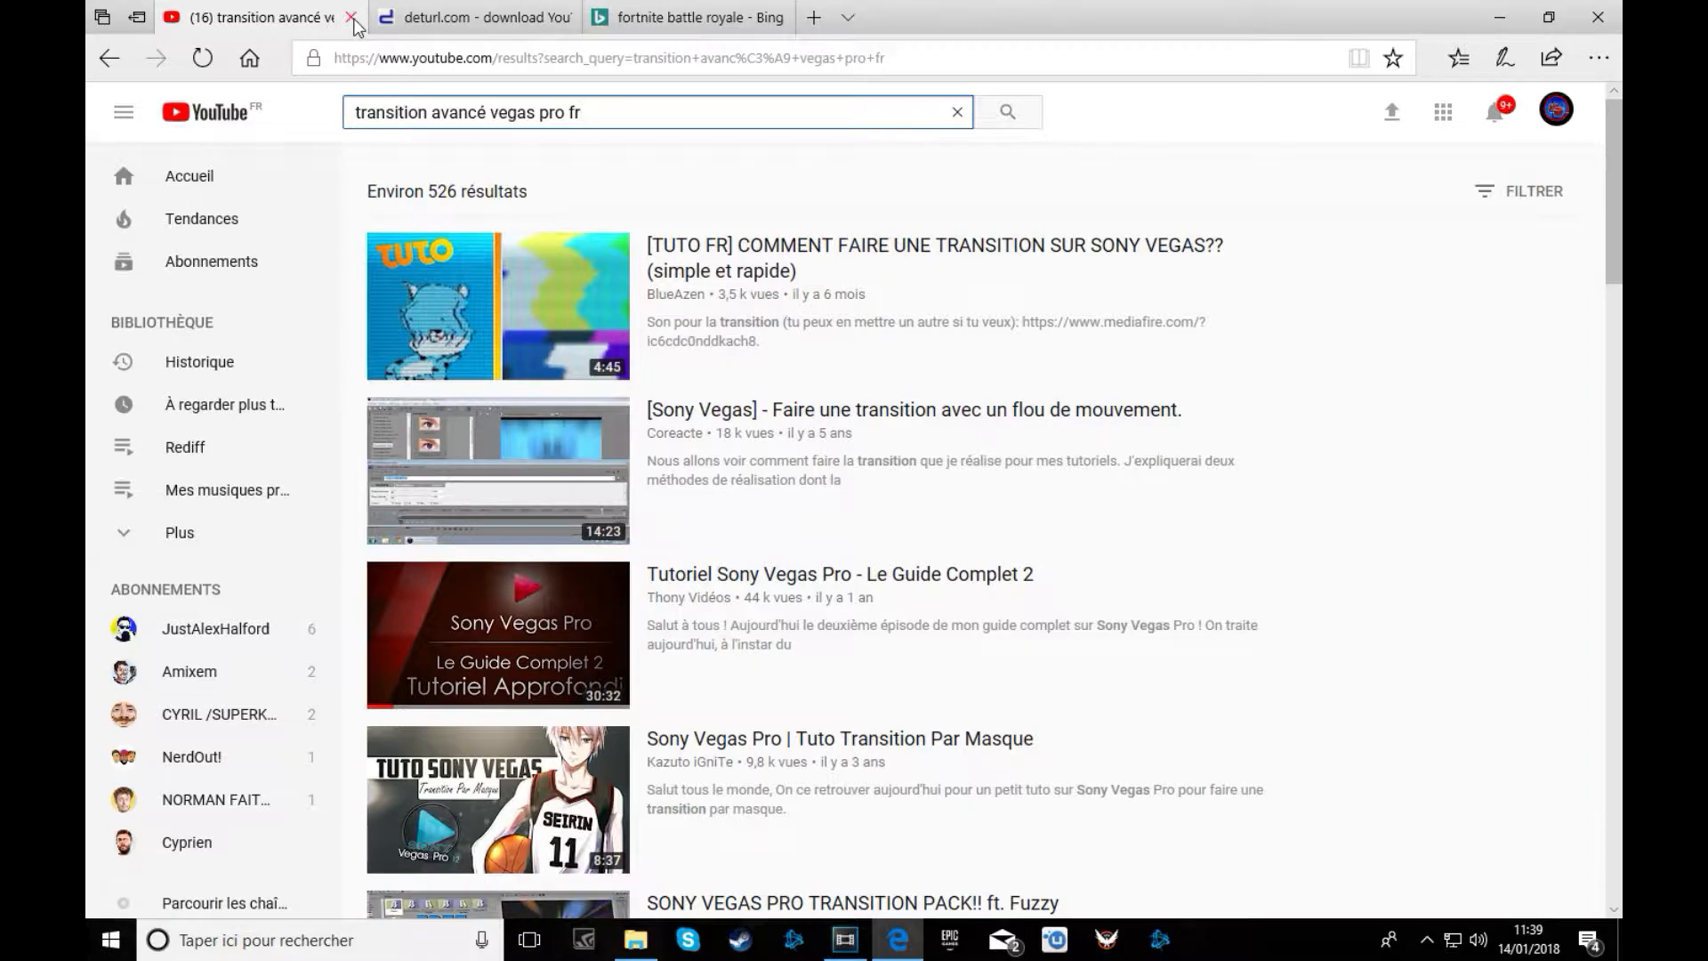
key(BackSpace)
key(BackSpace)
key(BackSpace)
key(BackSpace)
key(BackSpace)
key(BackSpace)
key(BackSpace)
key(BackSpace)
key(BackSpace)
key(BackSpace)
key(BackSpace)
key(BackSpace)
key(BackSpace)
key(BackSpace)
key(BackSpace)
key(BackSpace)
key(BackSpace)
key(BackSpace)
key(BackSpace)
key(BackSpace)
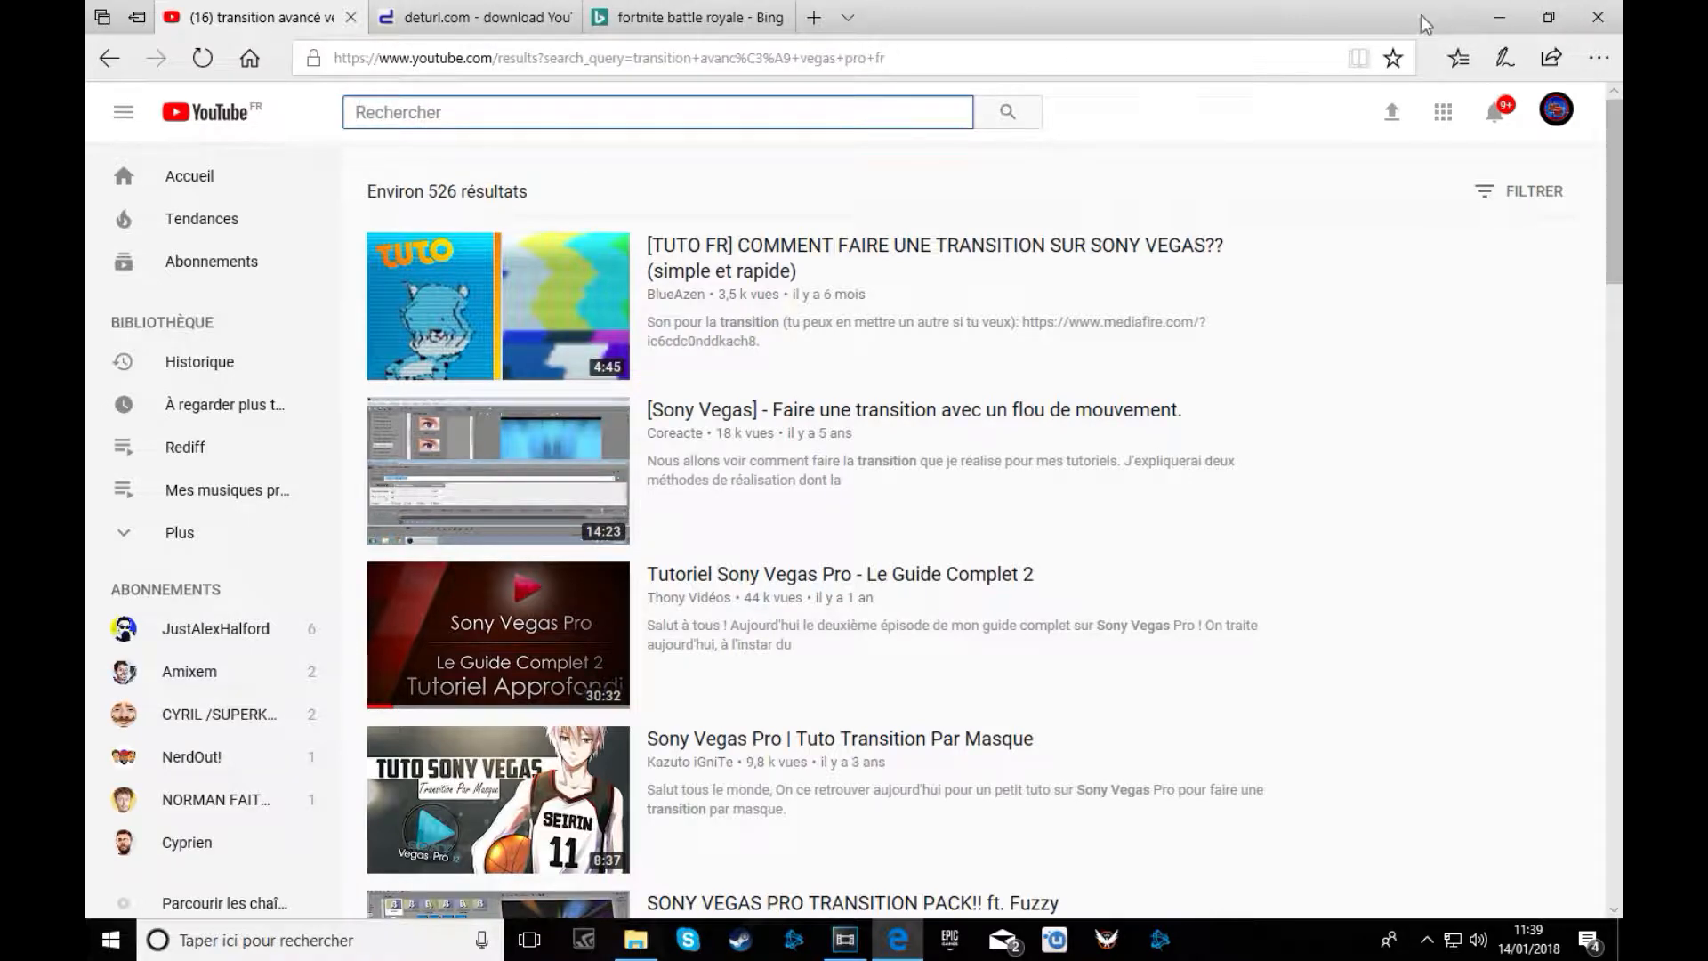
click(1503, 12)
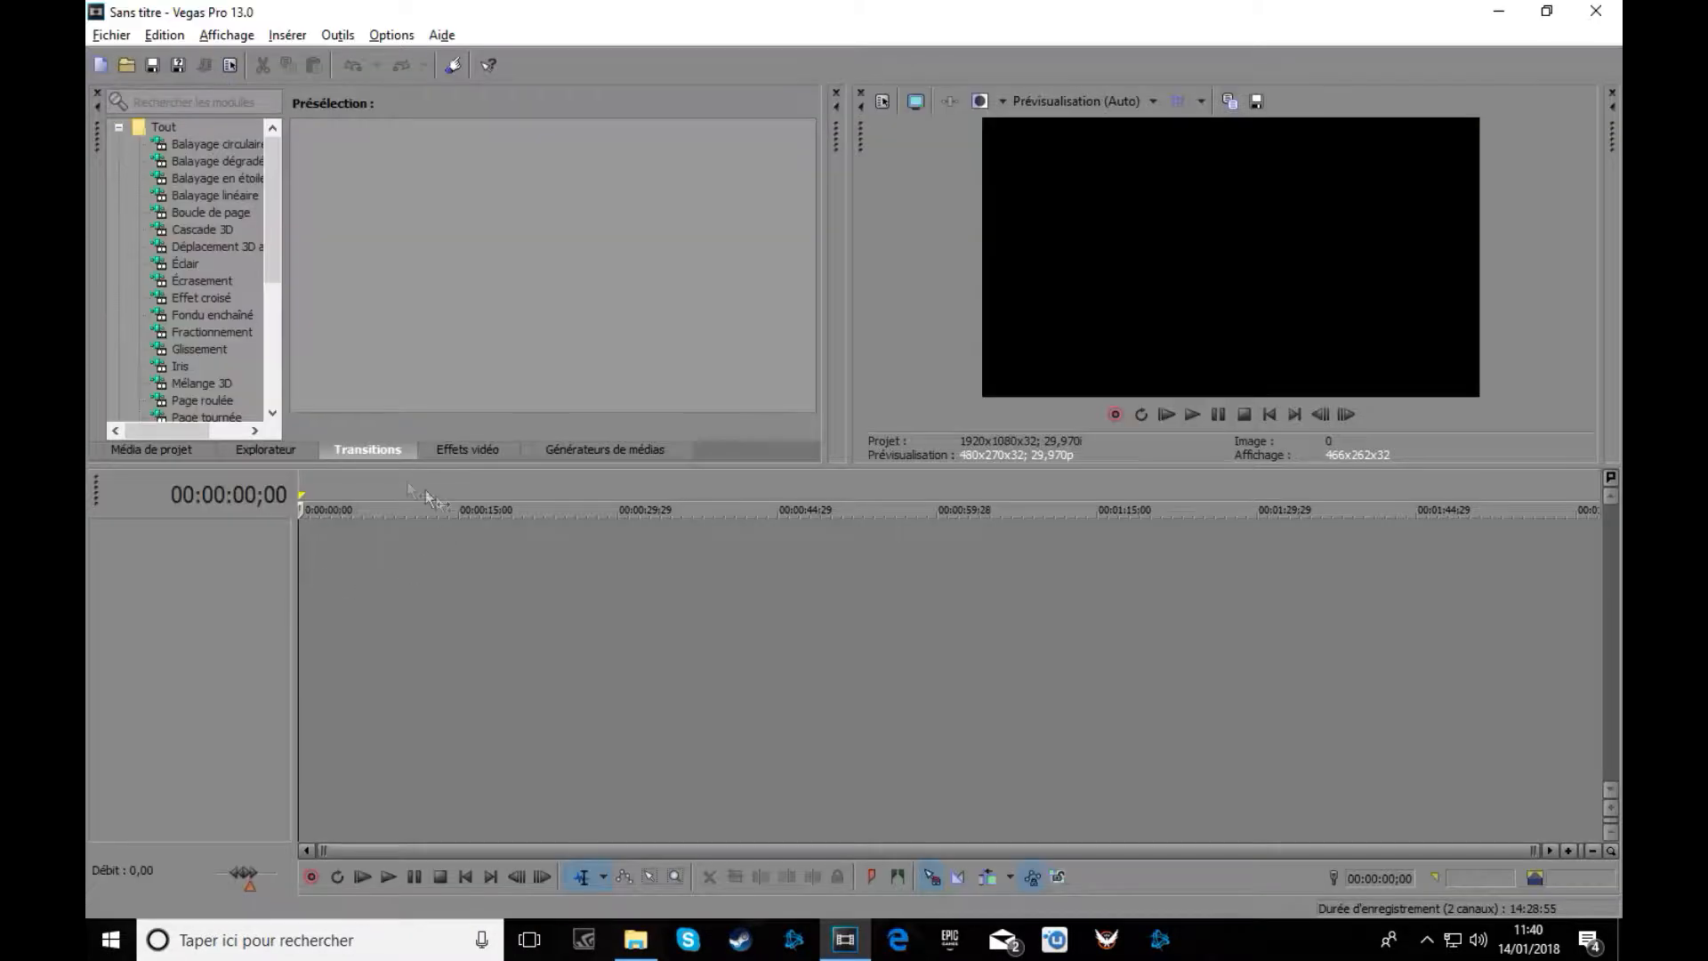
Insert a video track, an audio track, and two more video tracks above the audio track.
right_click(201, 588)
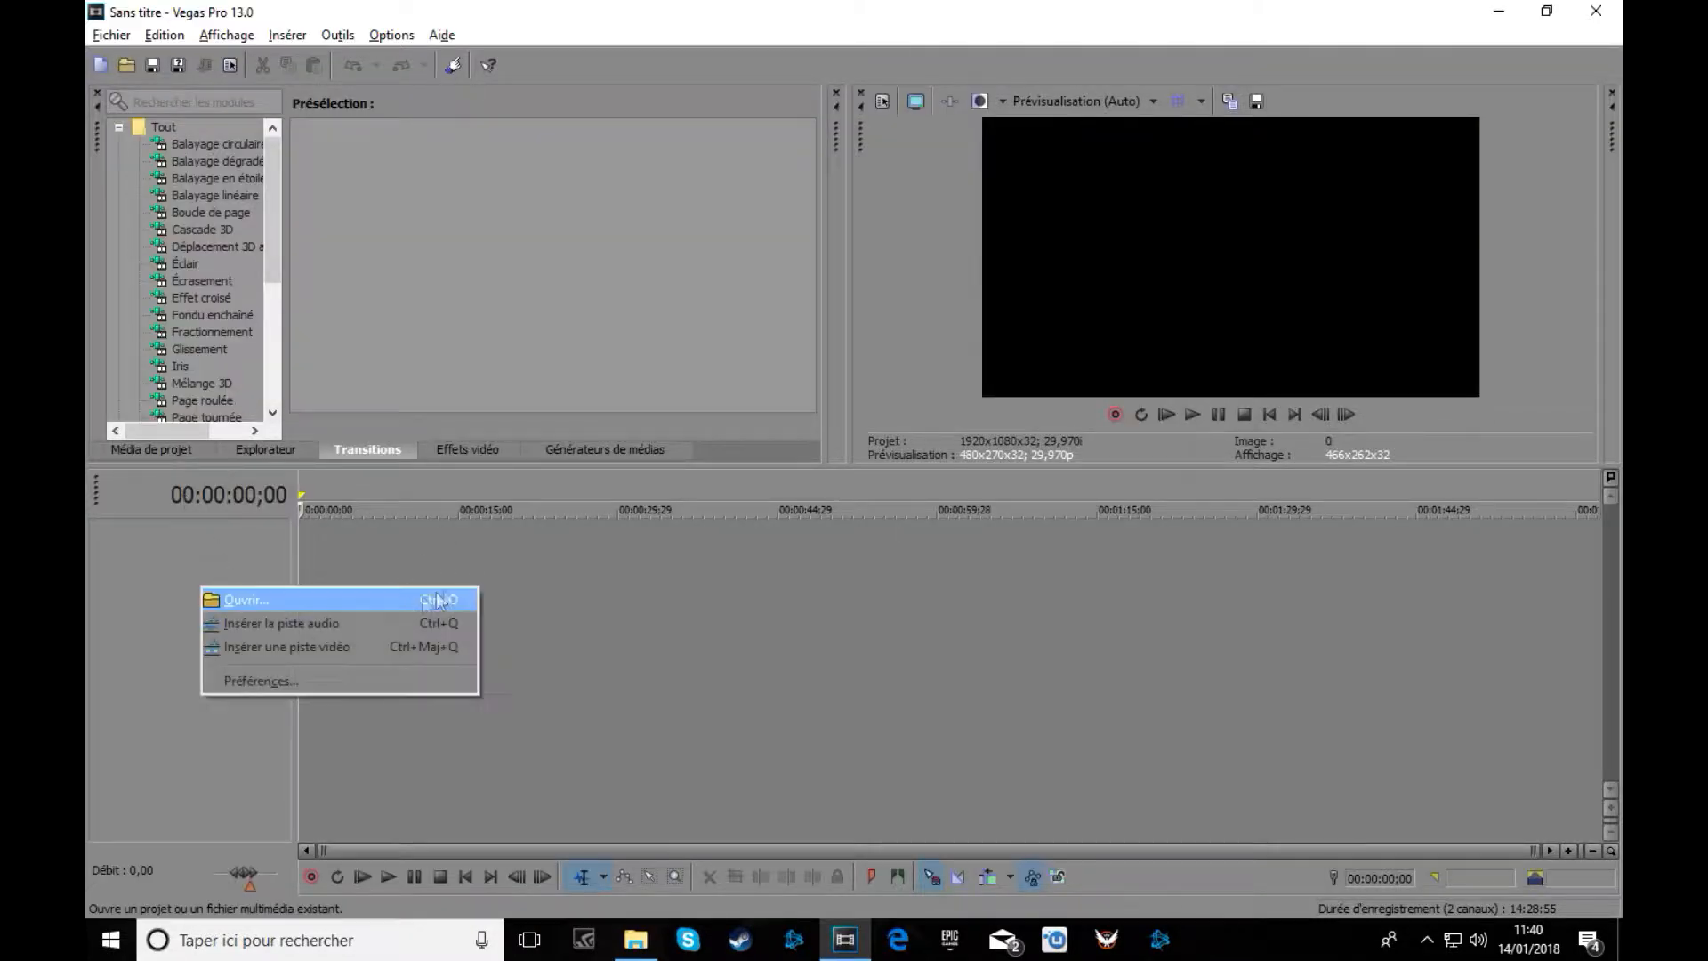
click(361, 646)
right_click(245, 623)
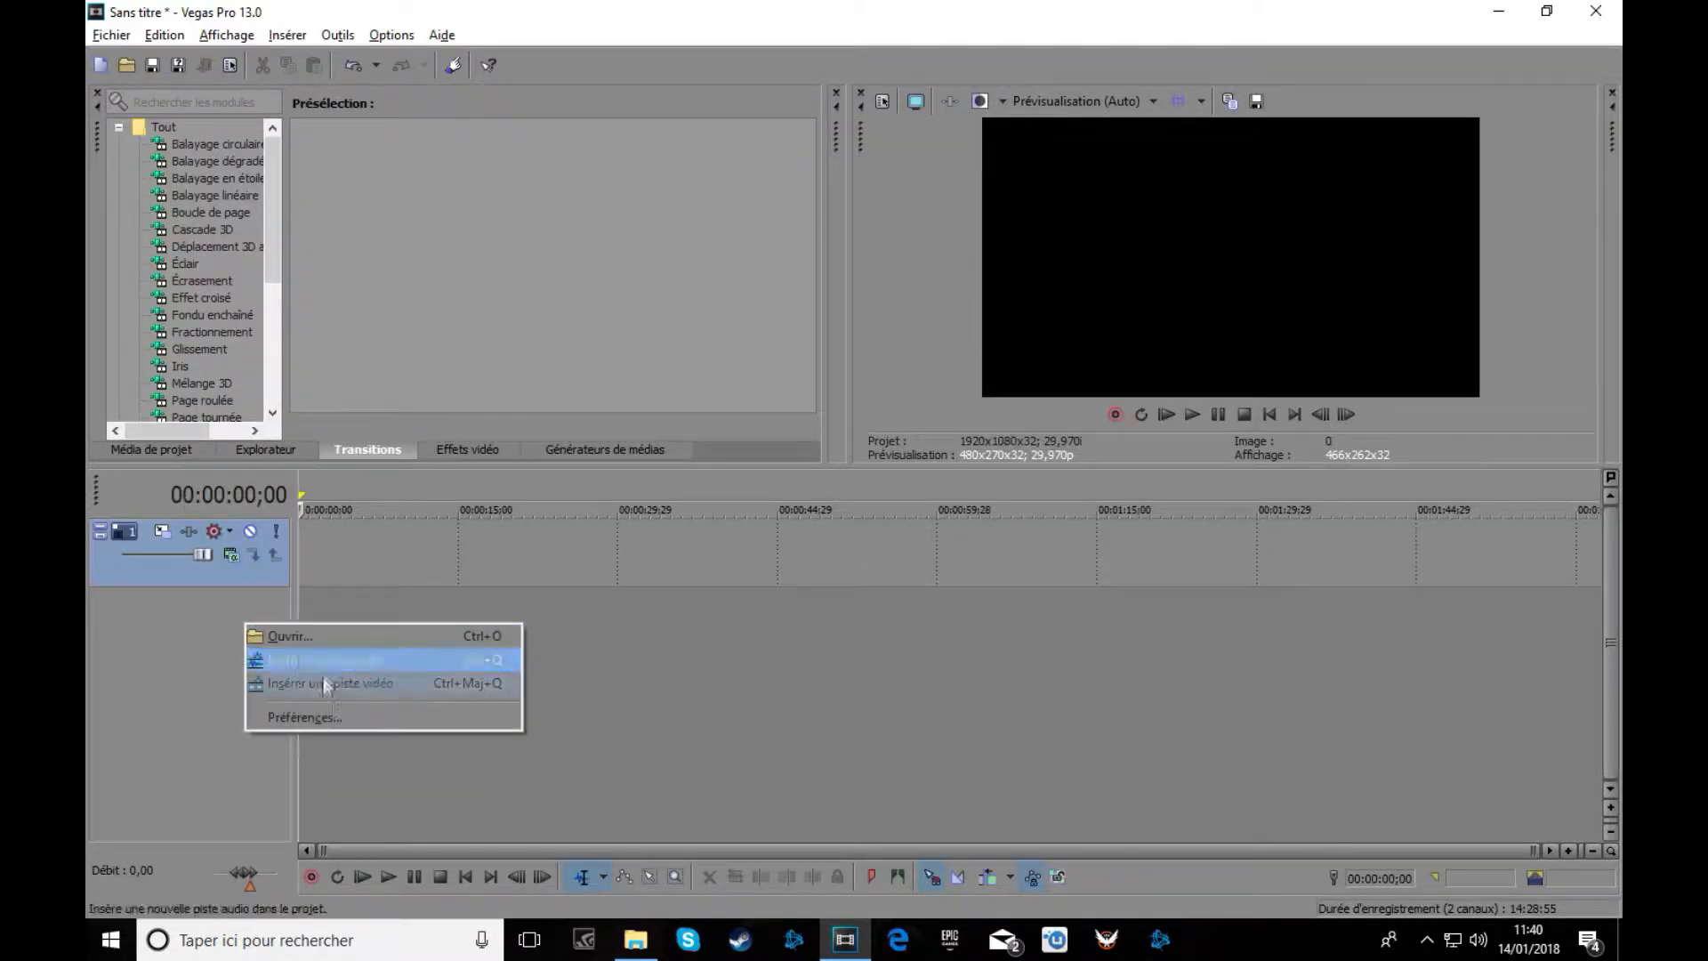
click(360, 660)
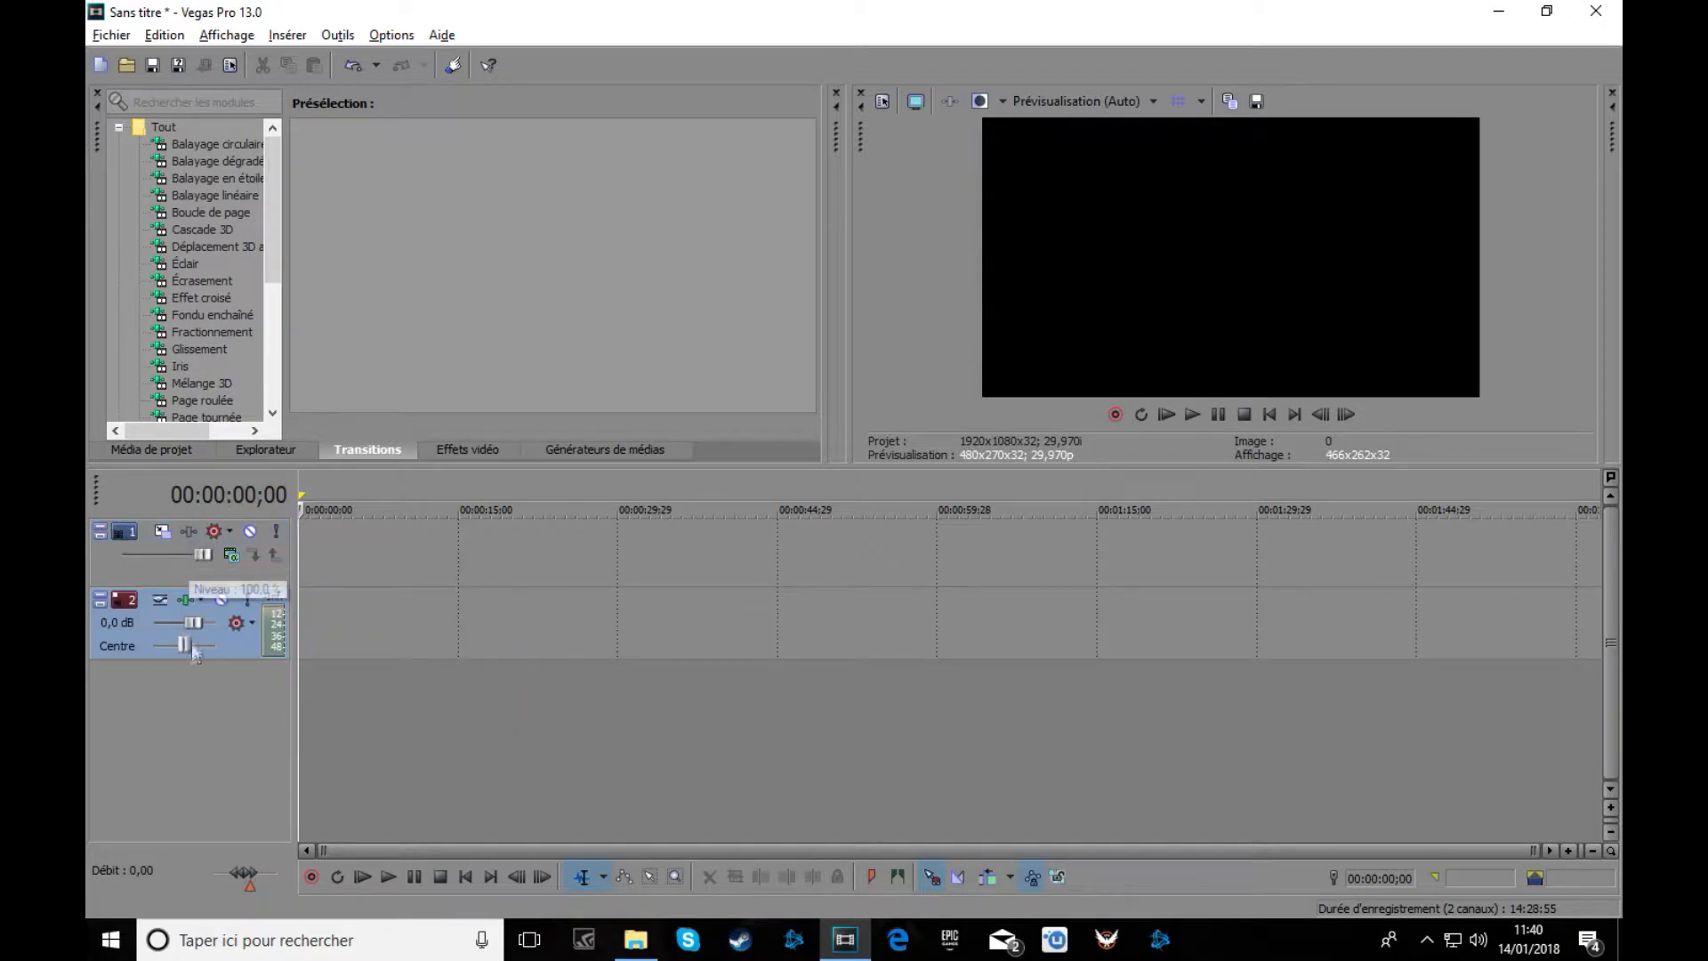
right_click(186, 707)
click(296, 767)
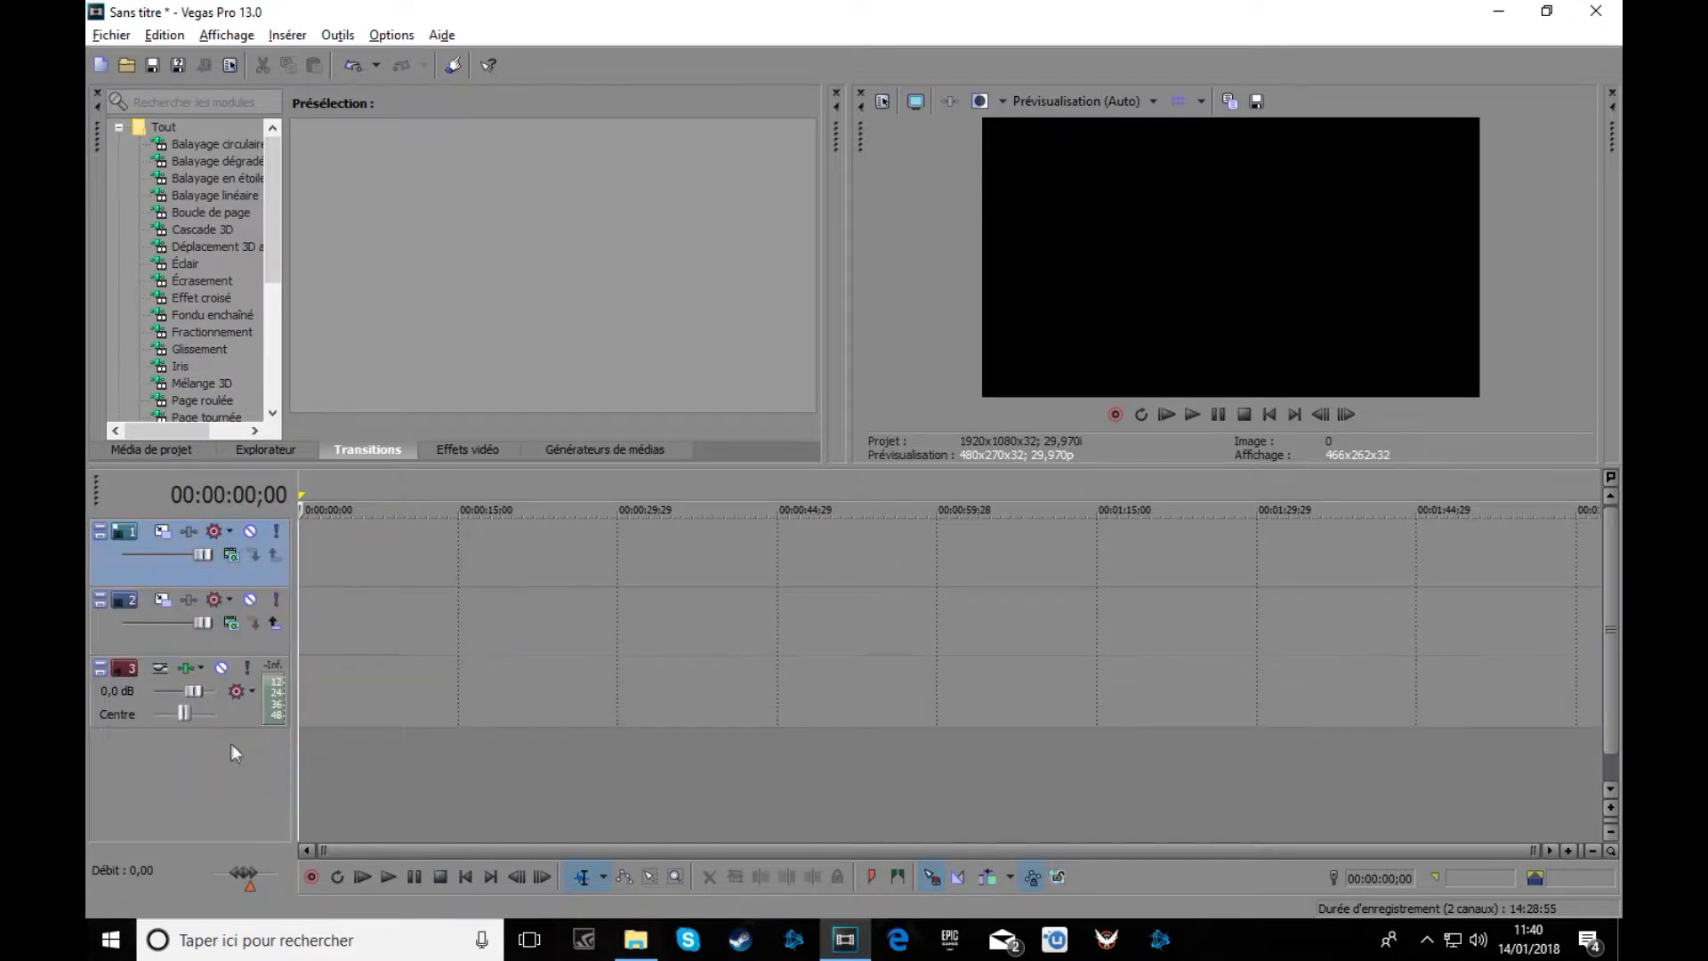
right_click(232, 802)
click(323, 861)
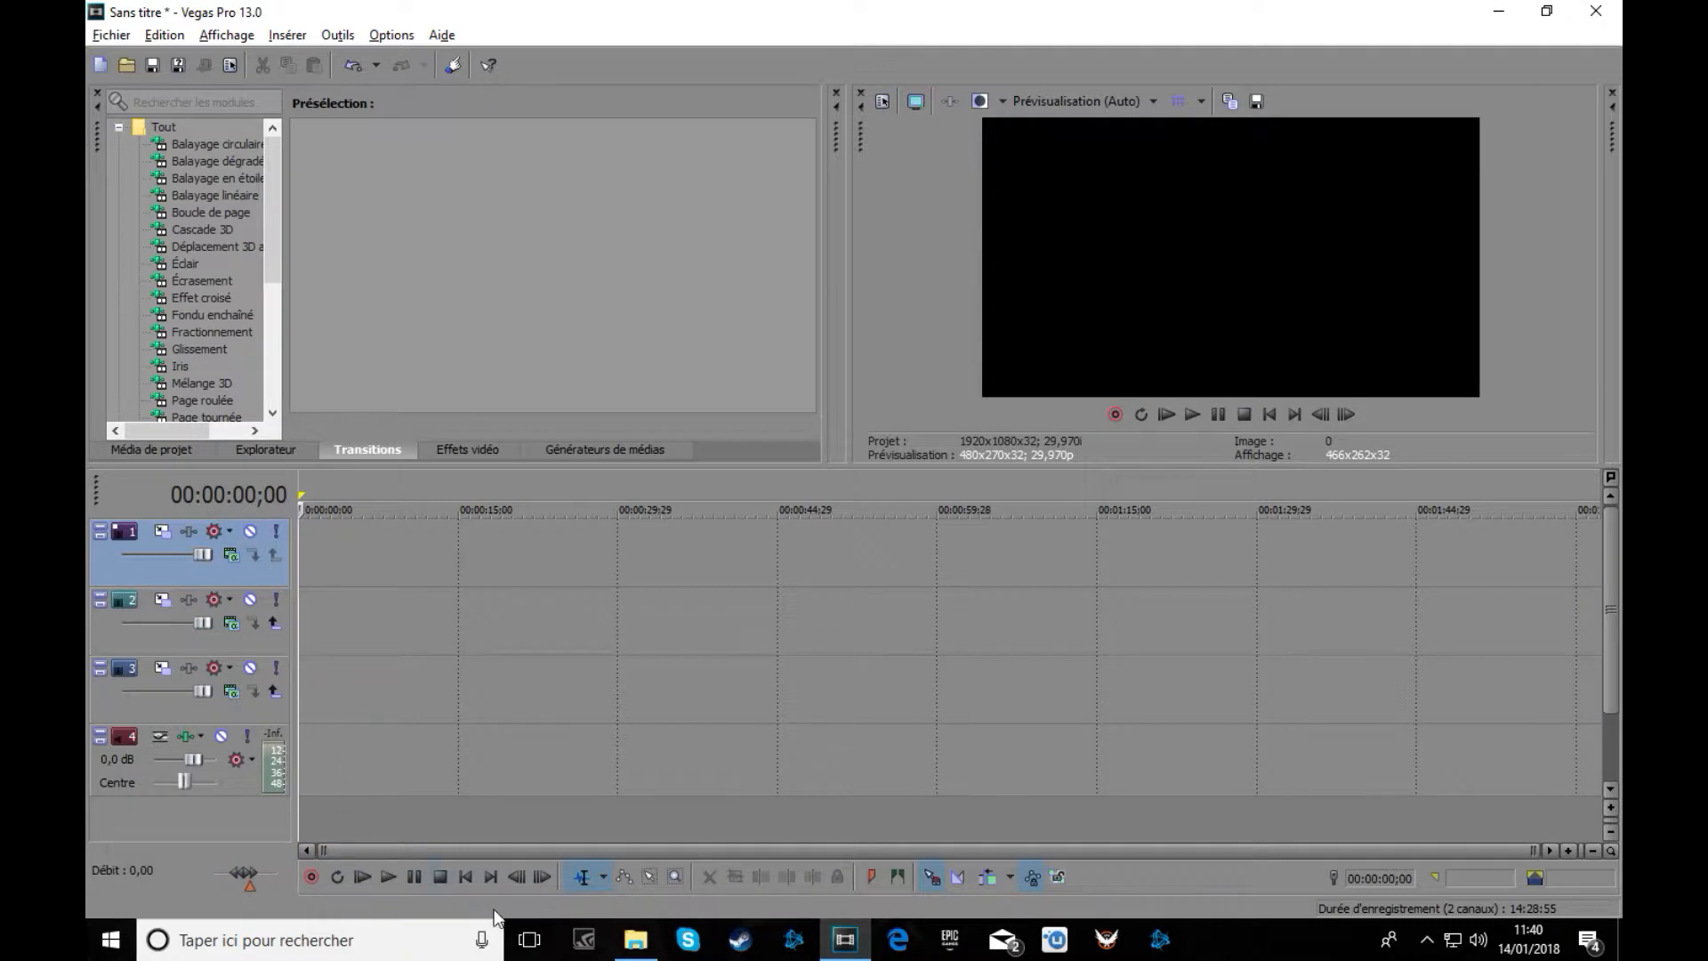
Drag bruit transition switch.mp3 from the Tuto transition folder to 0:00 on audio track 4.
mouse_move(643, 952)
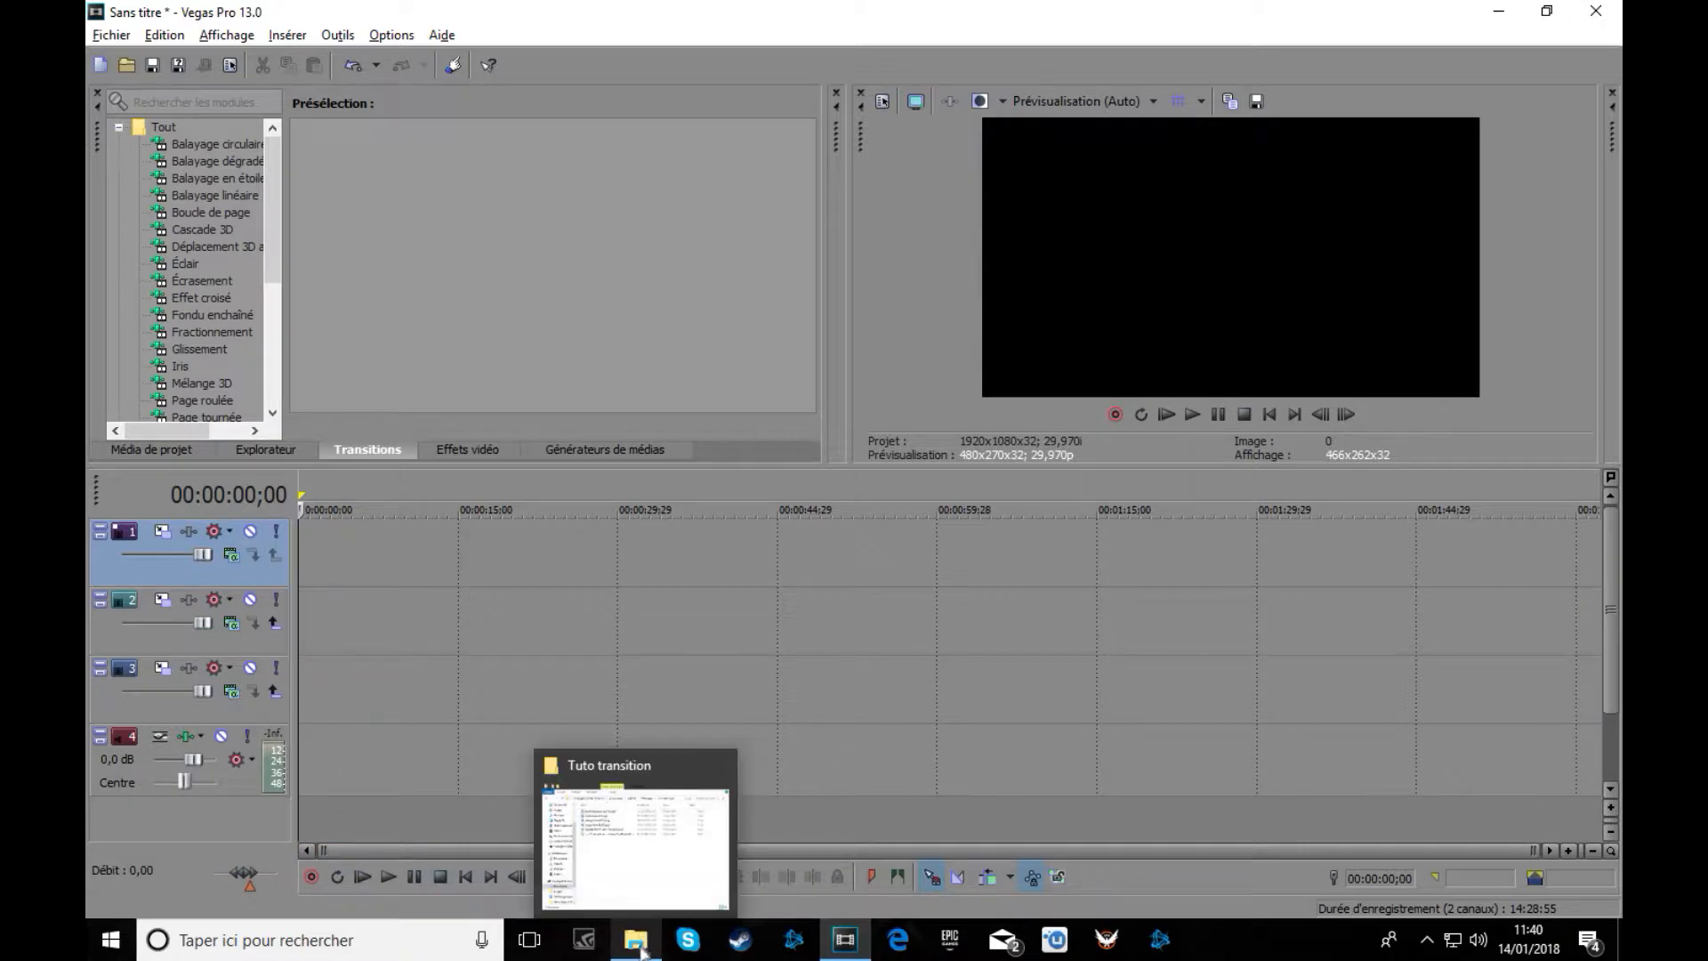
click(630, 855)
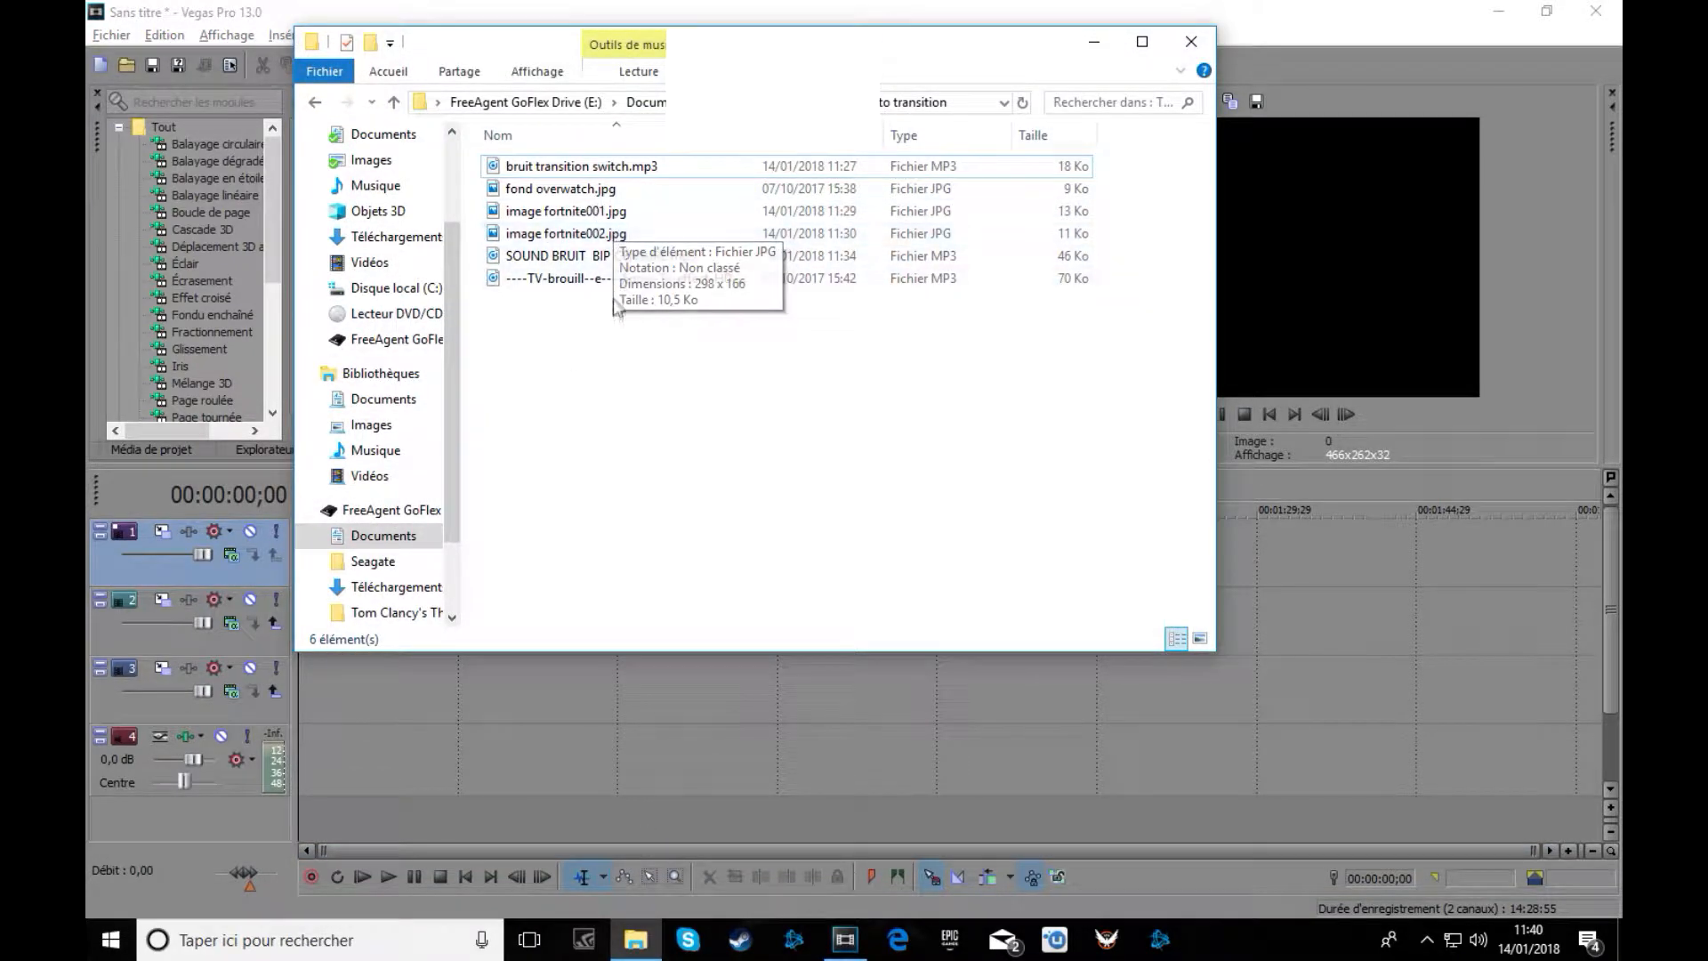
click(1097, 50)
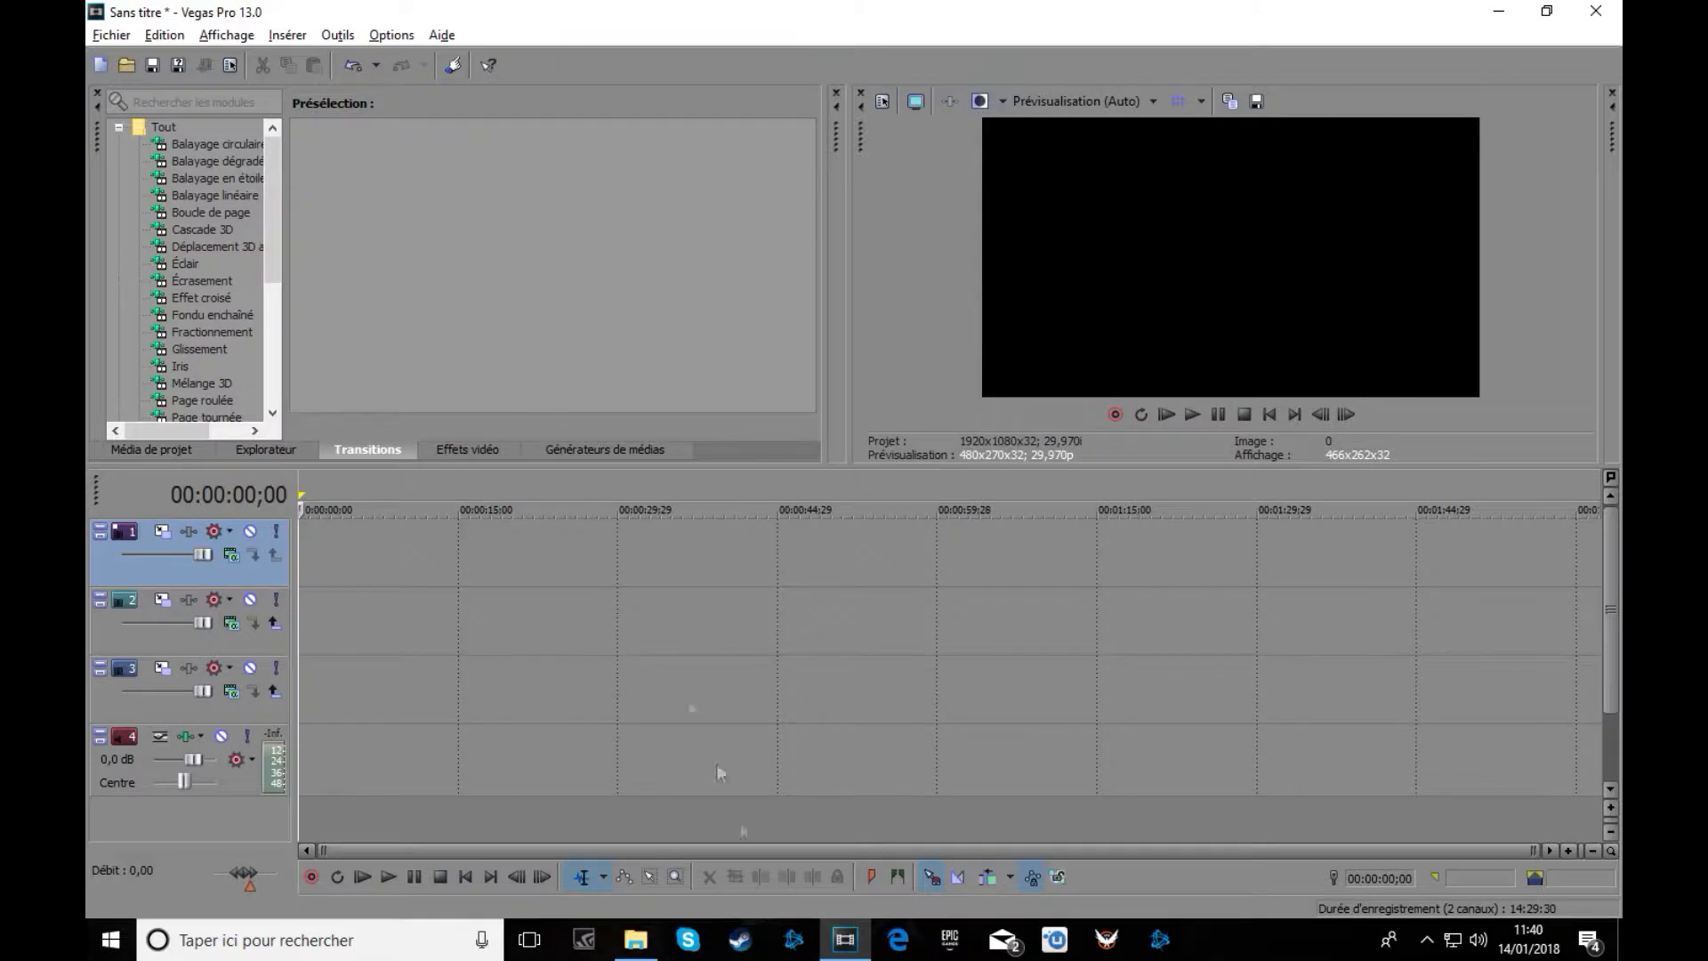
mouse_move(663, 954)
click(640, 929)
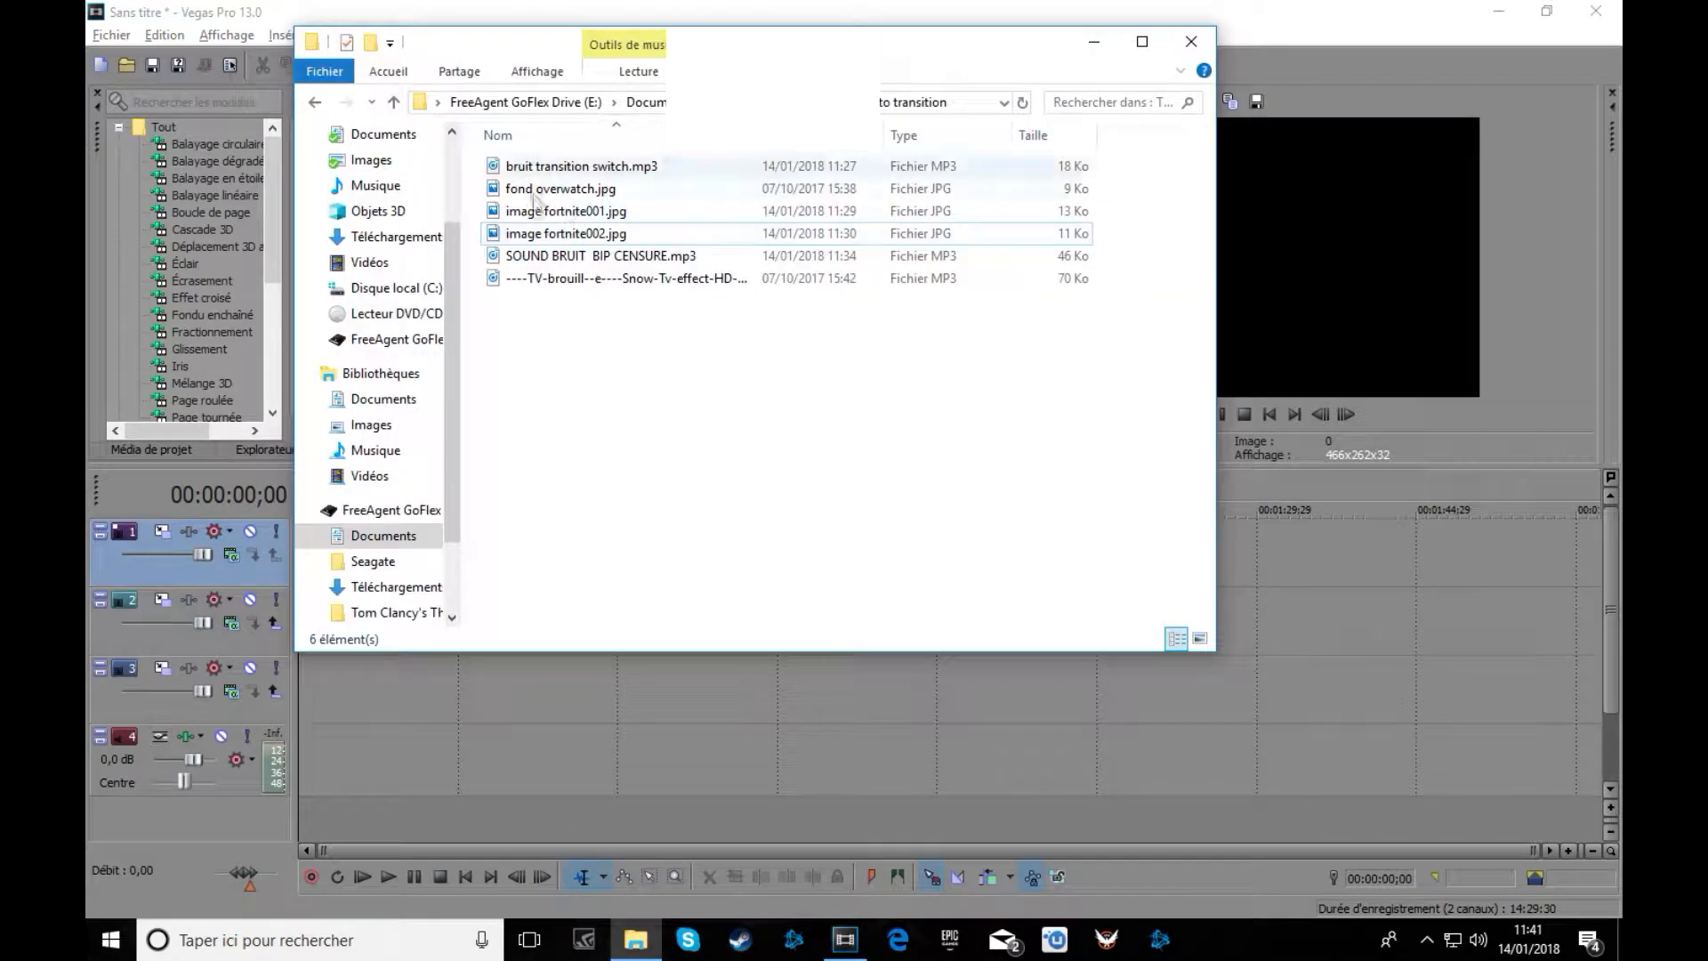
drag(588, 169, 302, 765)
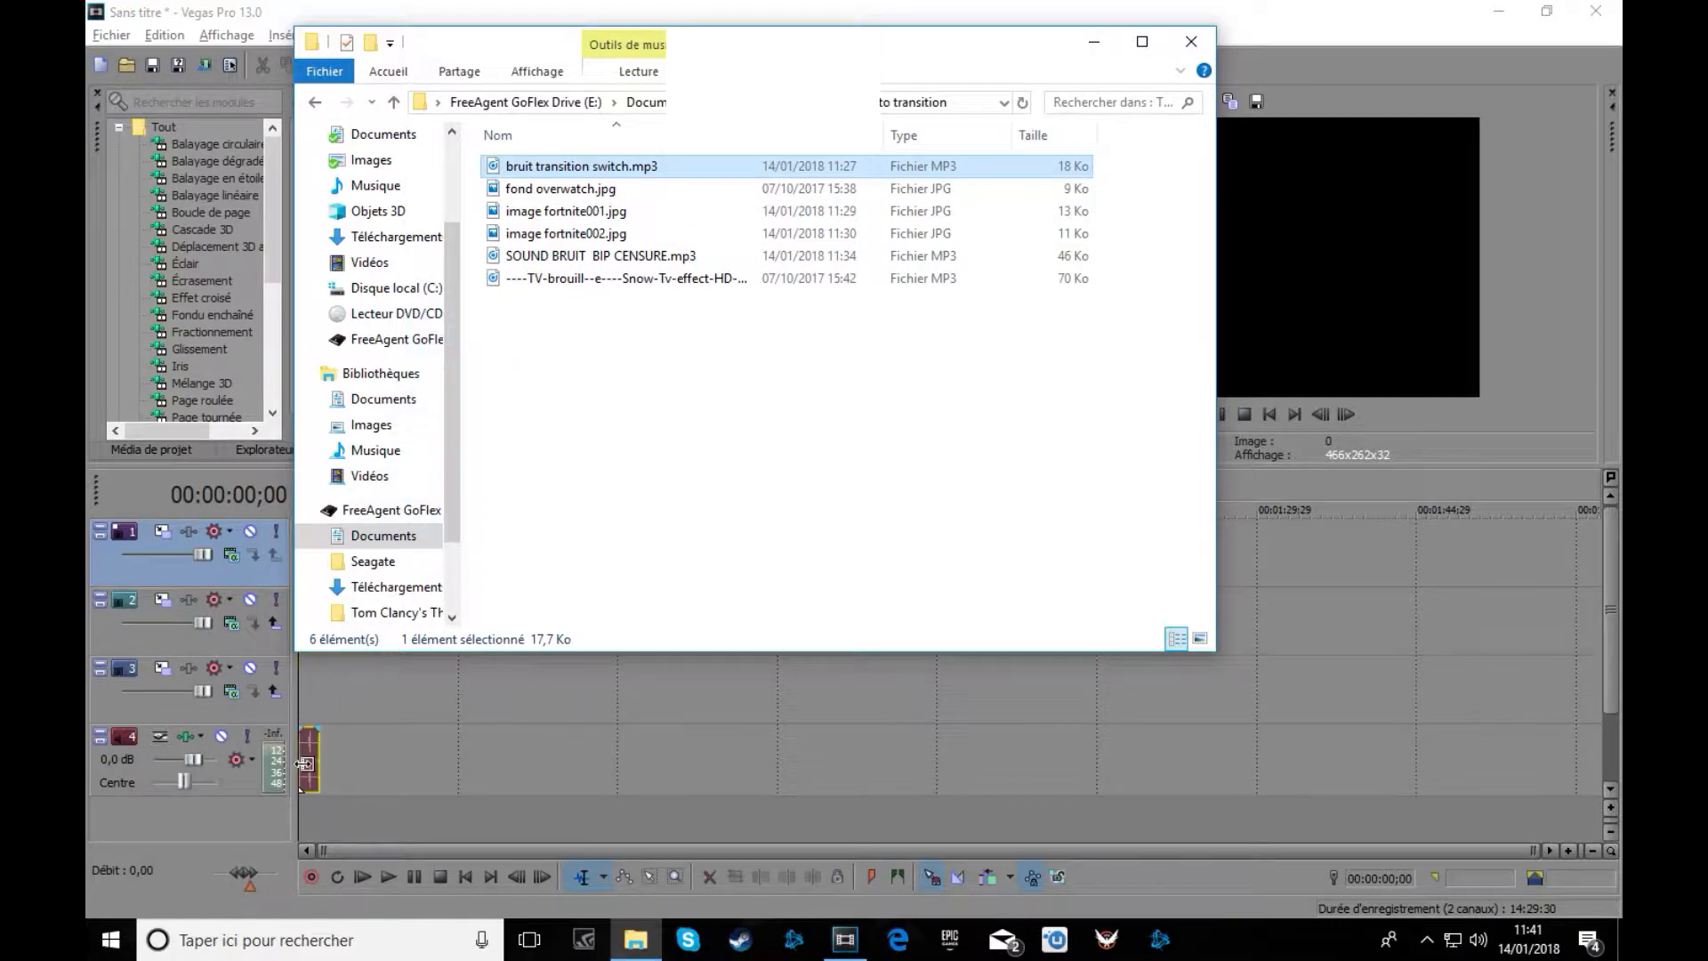
click(1081, 47)
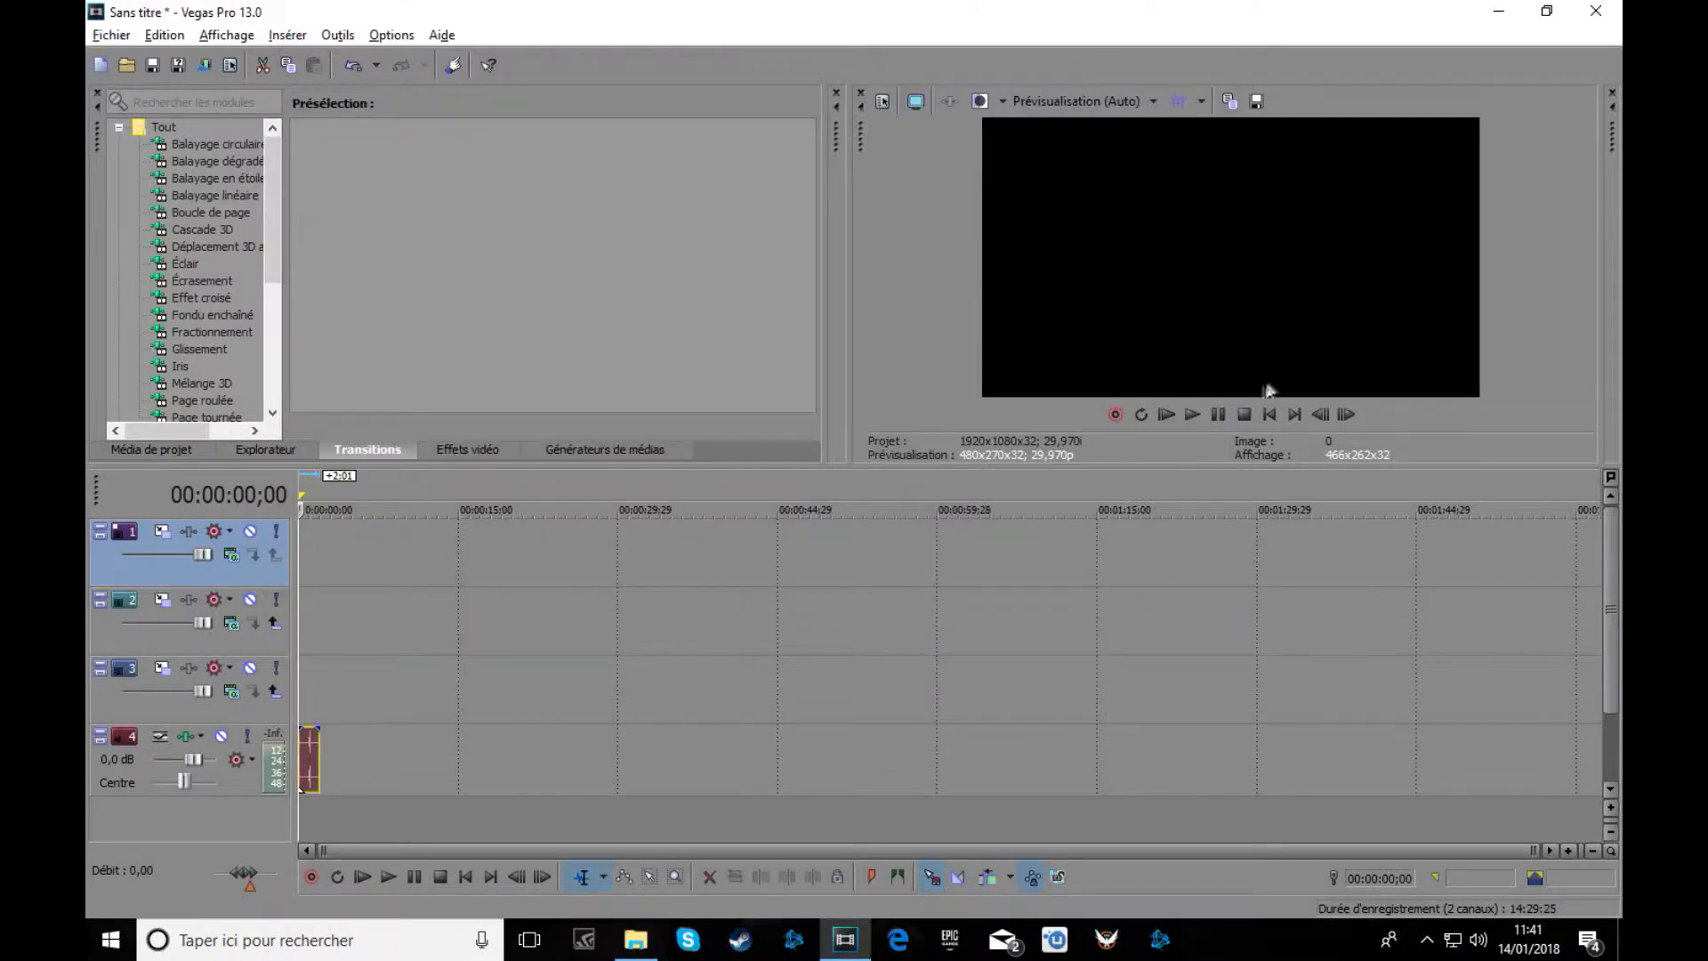
Preview the switch sound and raise track 4's volume to 0,6 dB.
click(1190, 414)
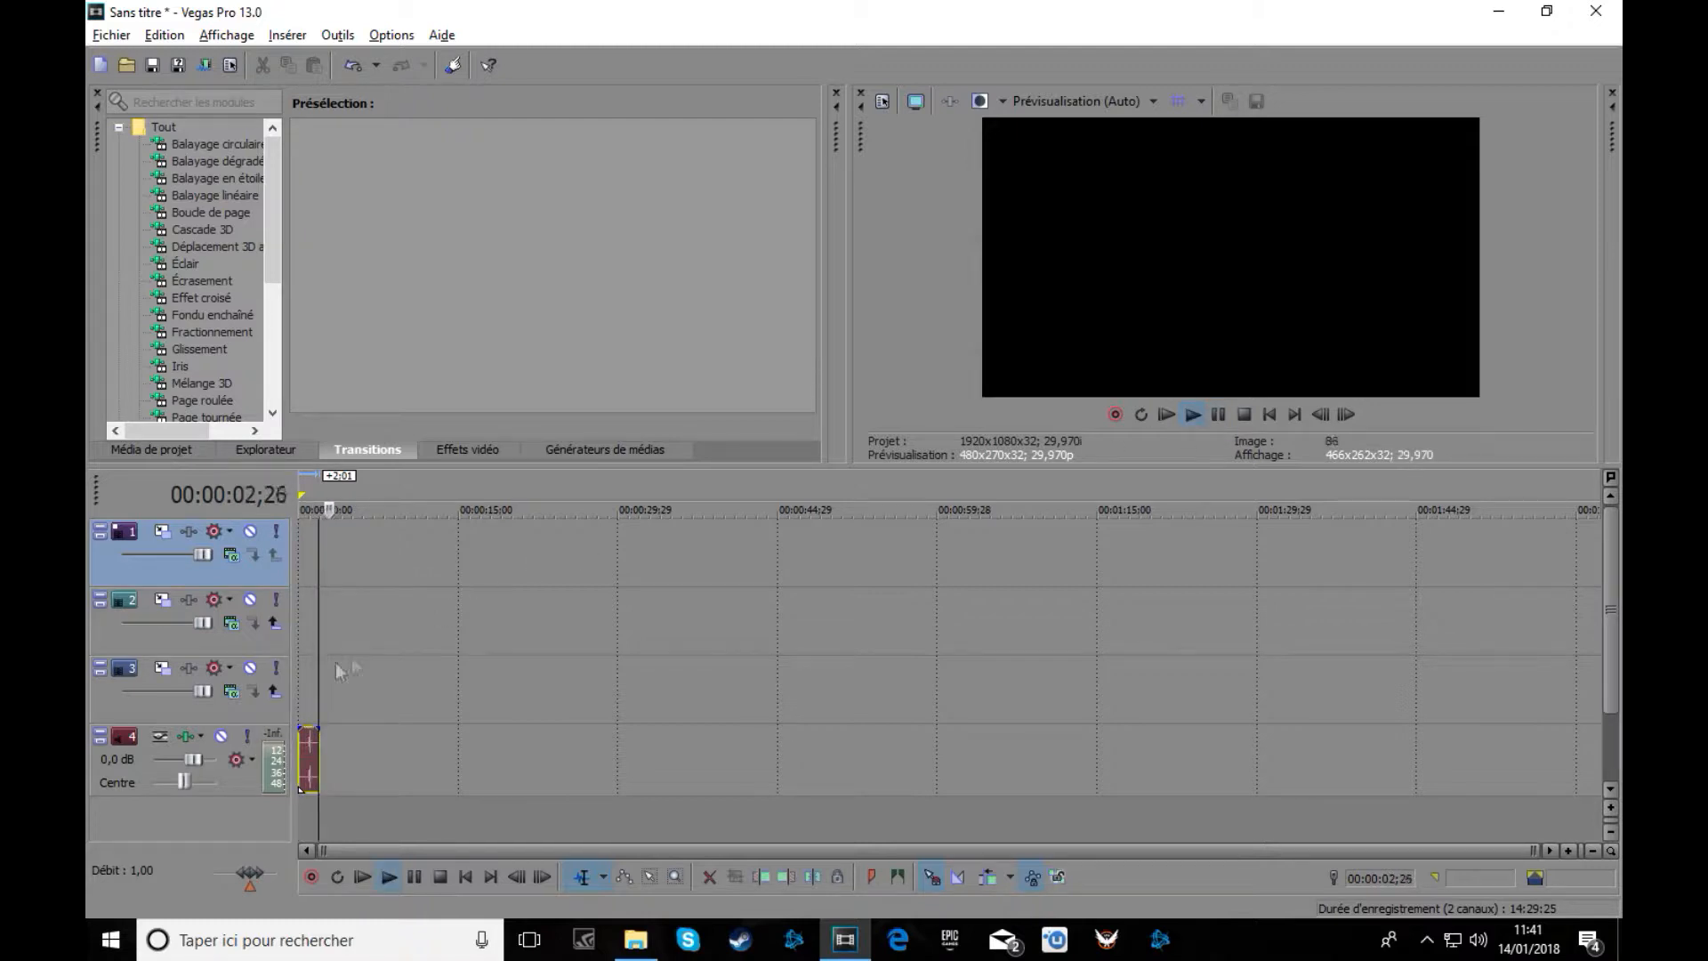
click(1217, 417)
drag(185, 759, 198, 756)
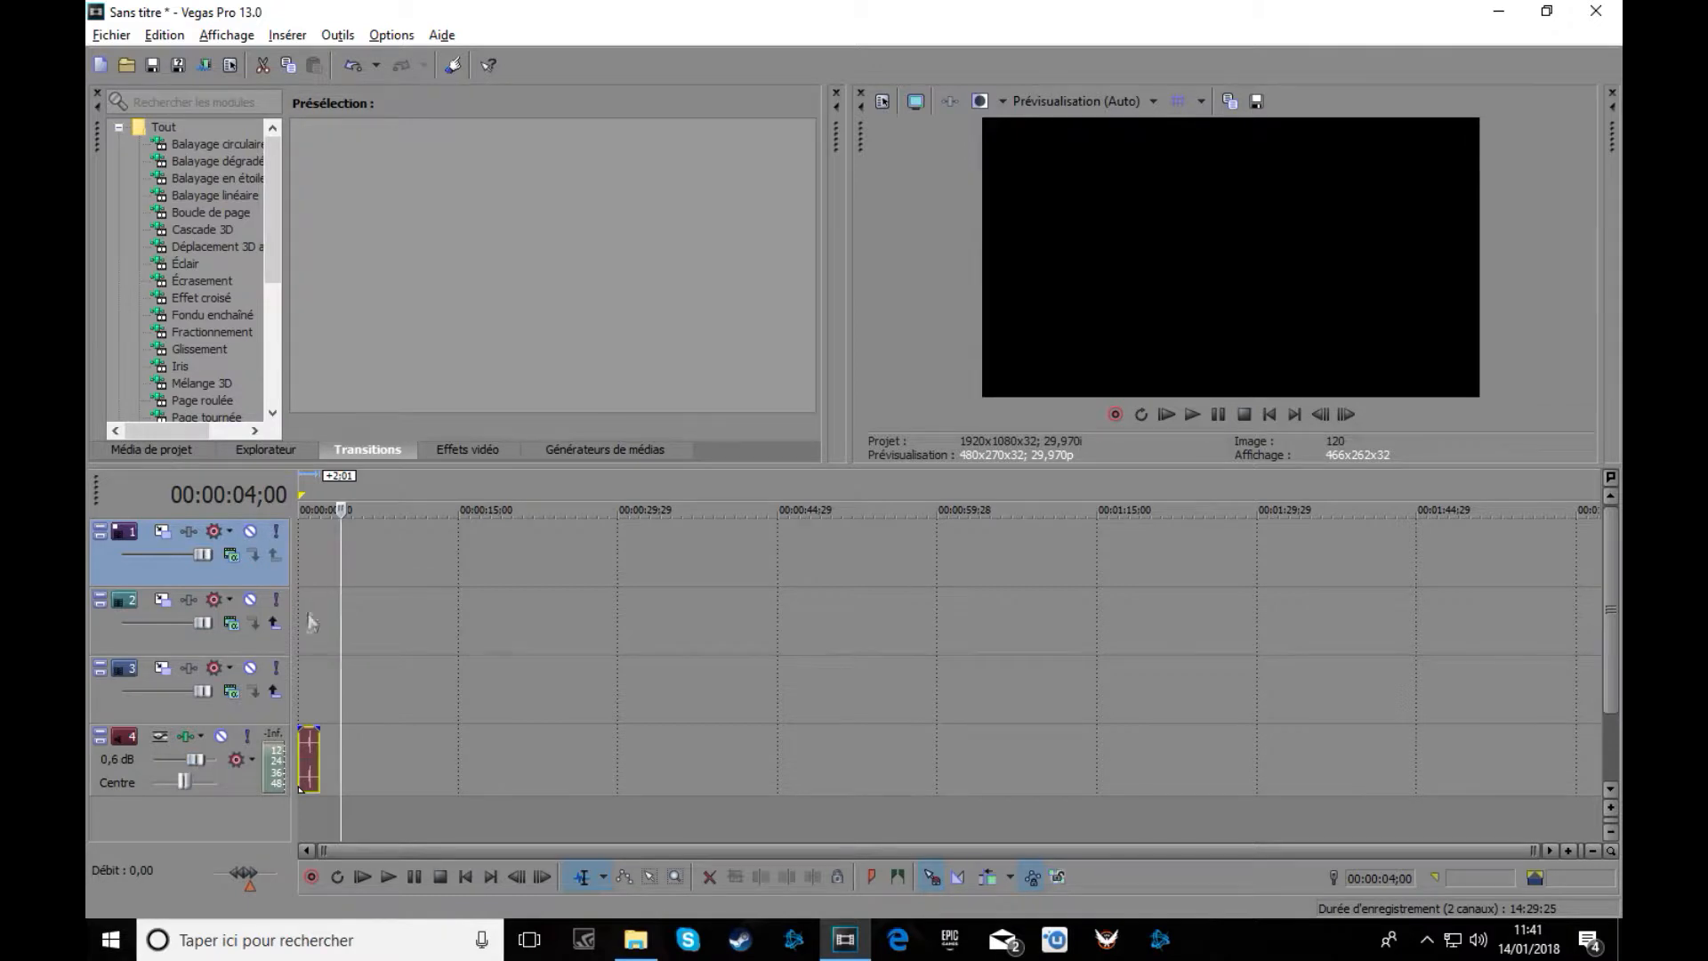
click(303, 498)
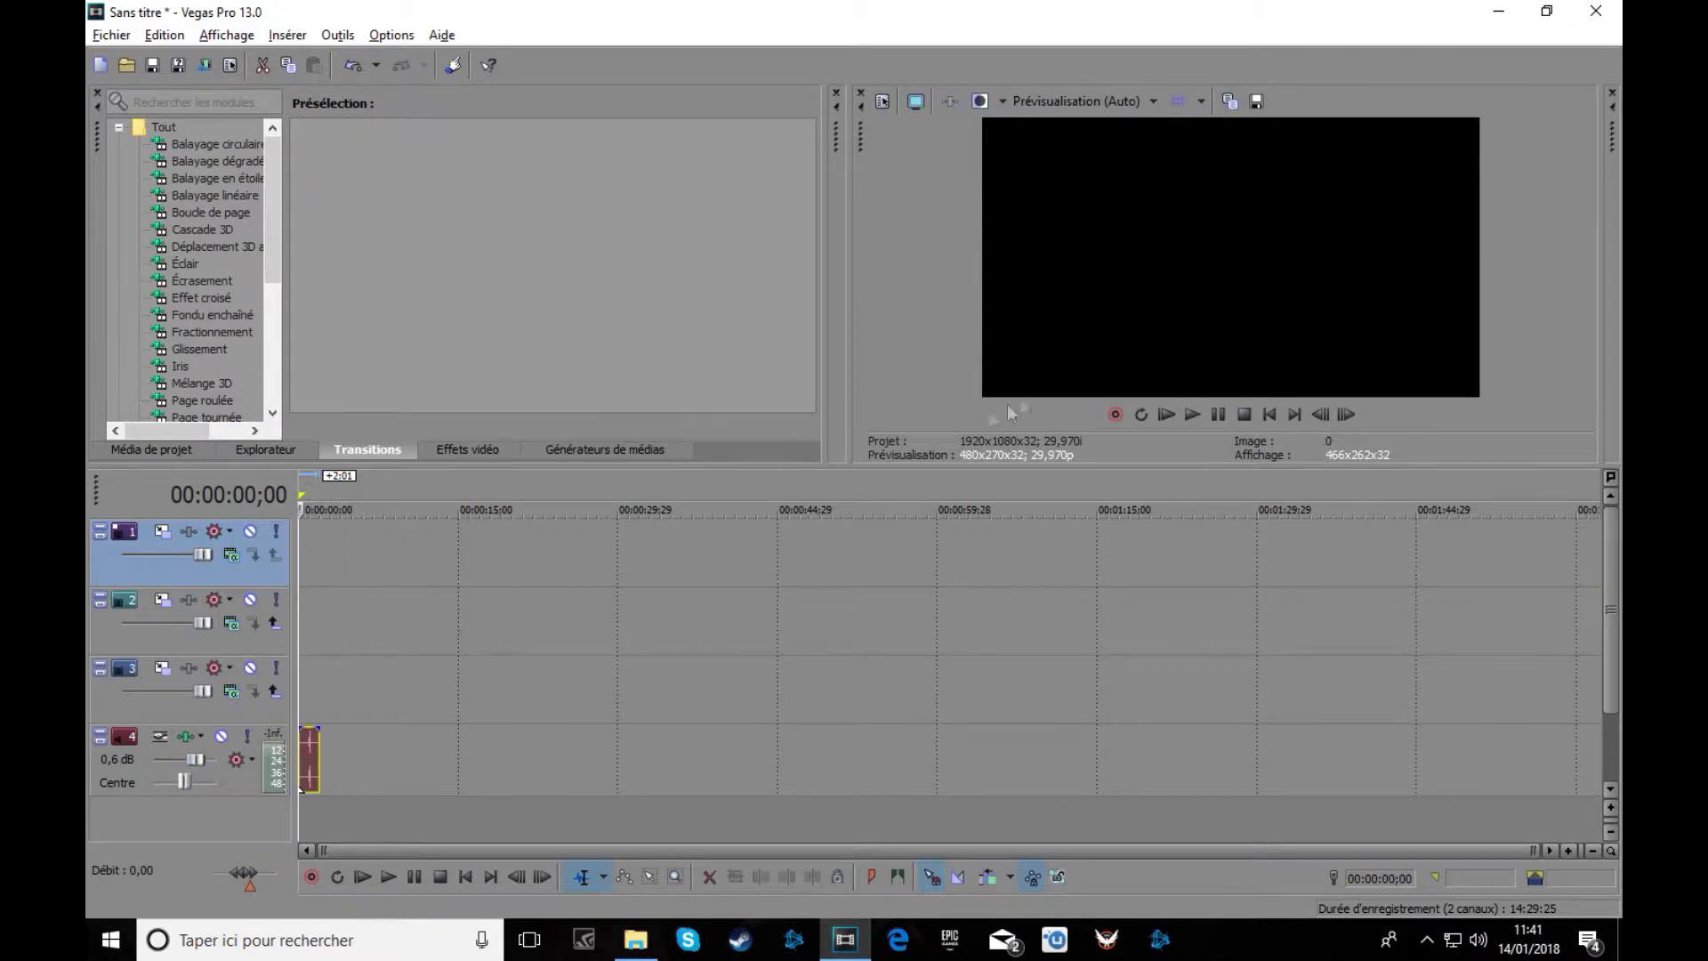
click(1192, 415)
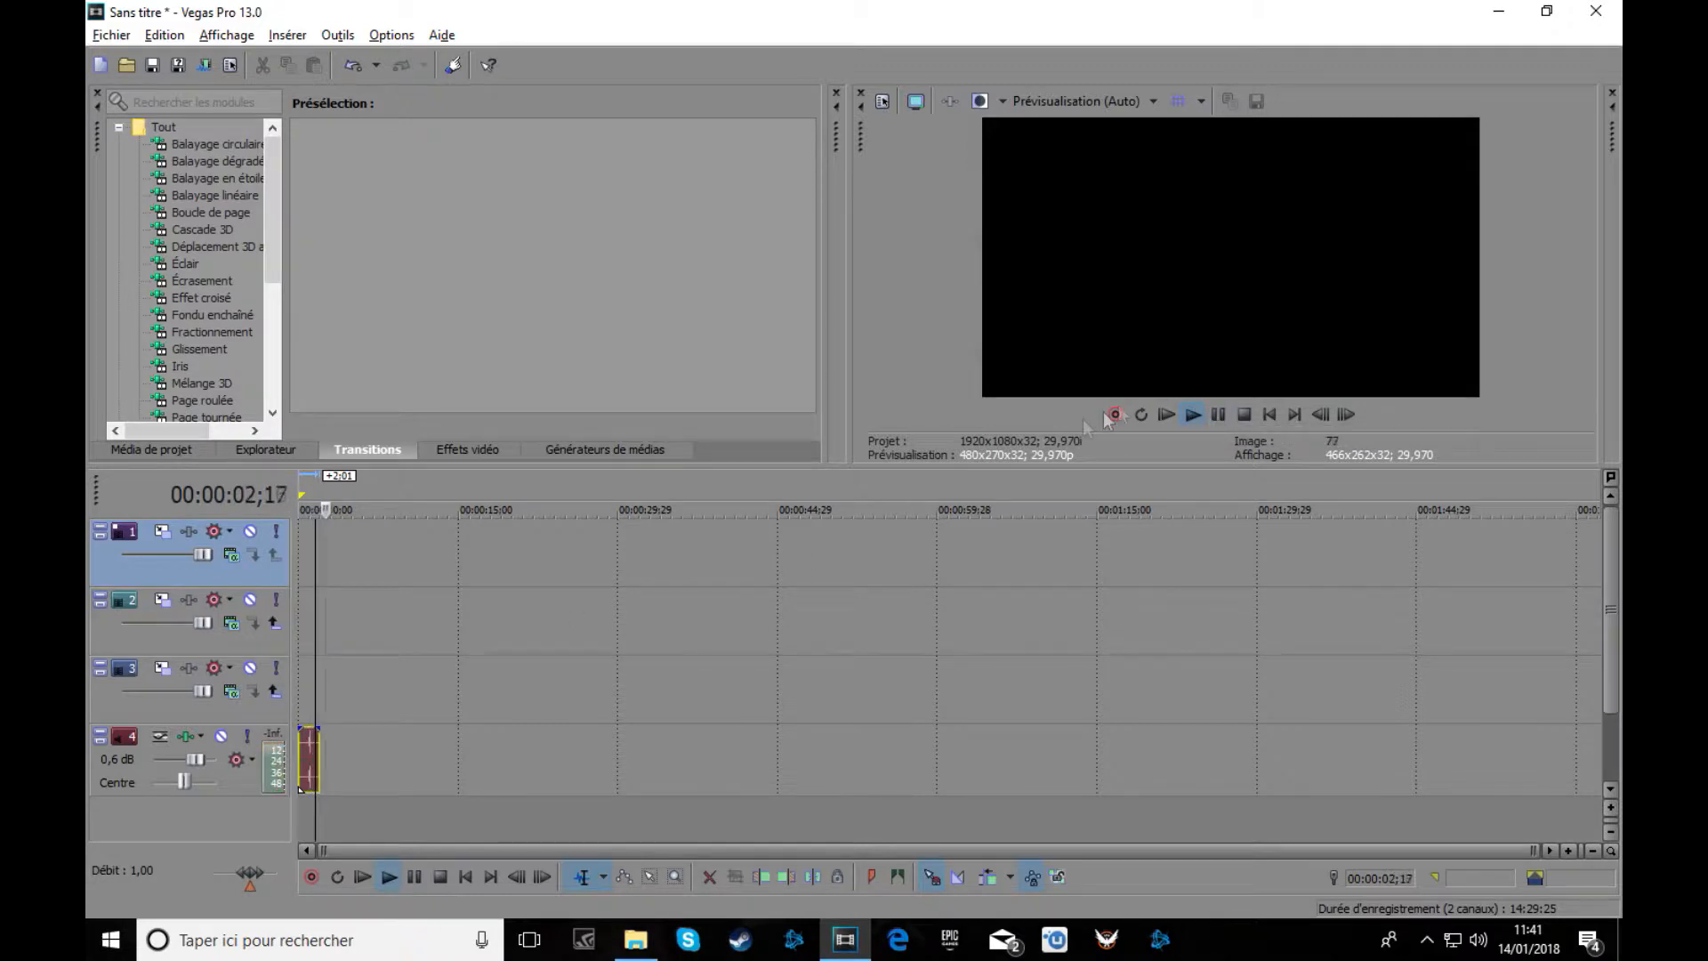
click(1217, 415)
Trim the switch sound to a short clip at the timeline start and replay it.
scroll(504, 743, up, 10)
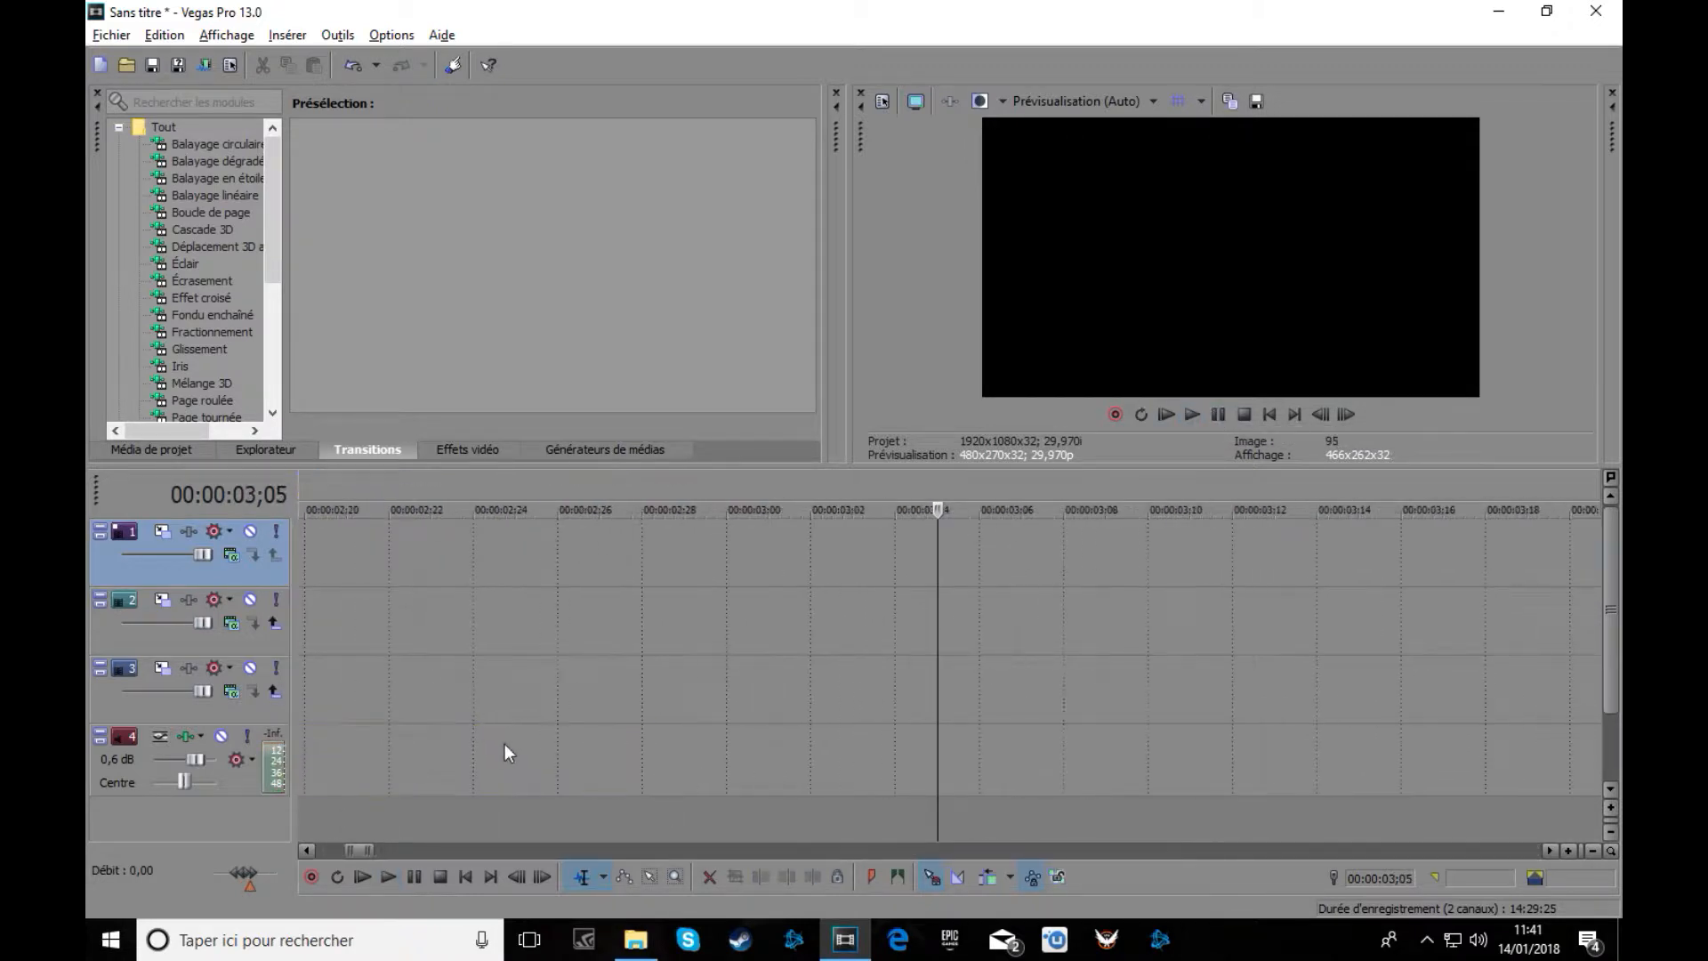
scroll(505, 744, down, 3)
double_click(365, 491)
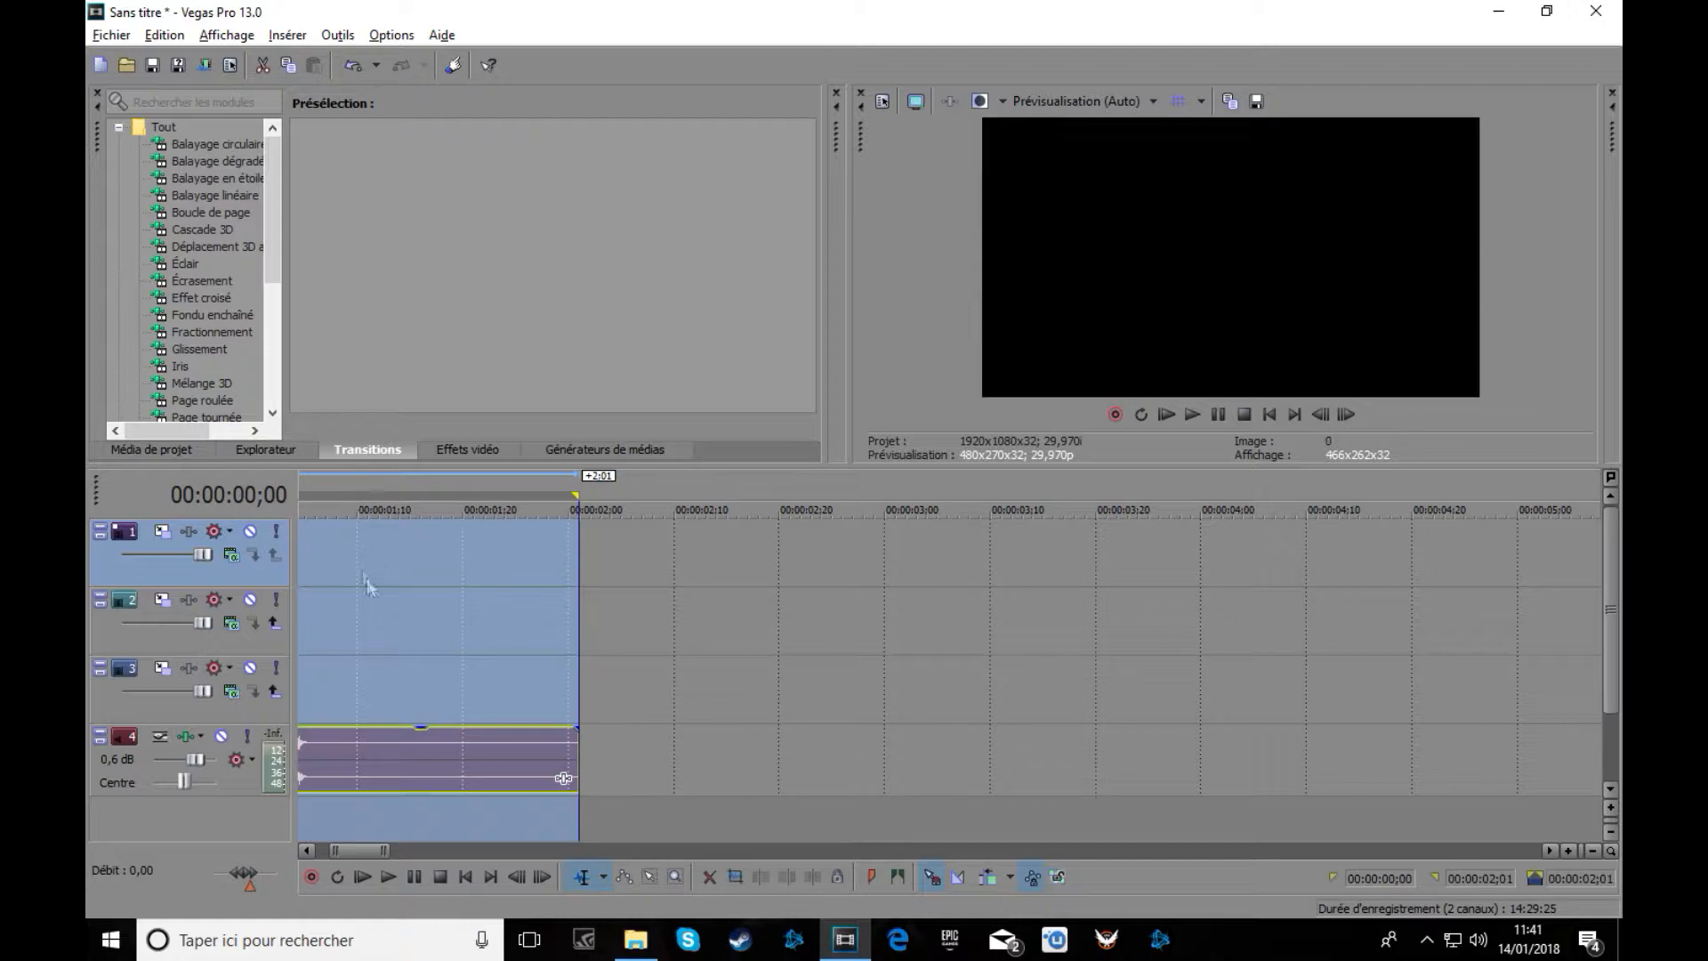
scroll(491, 655, down, 3)
scroll(416, 543, up, 5)
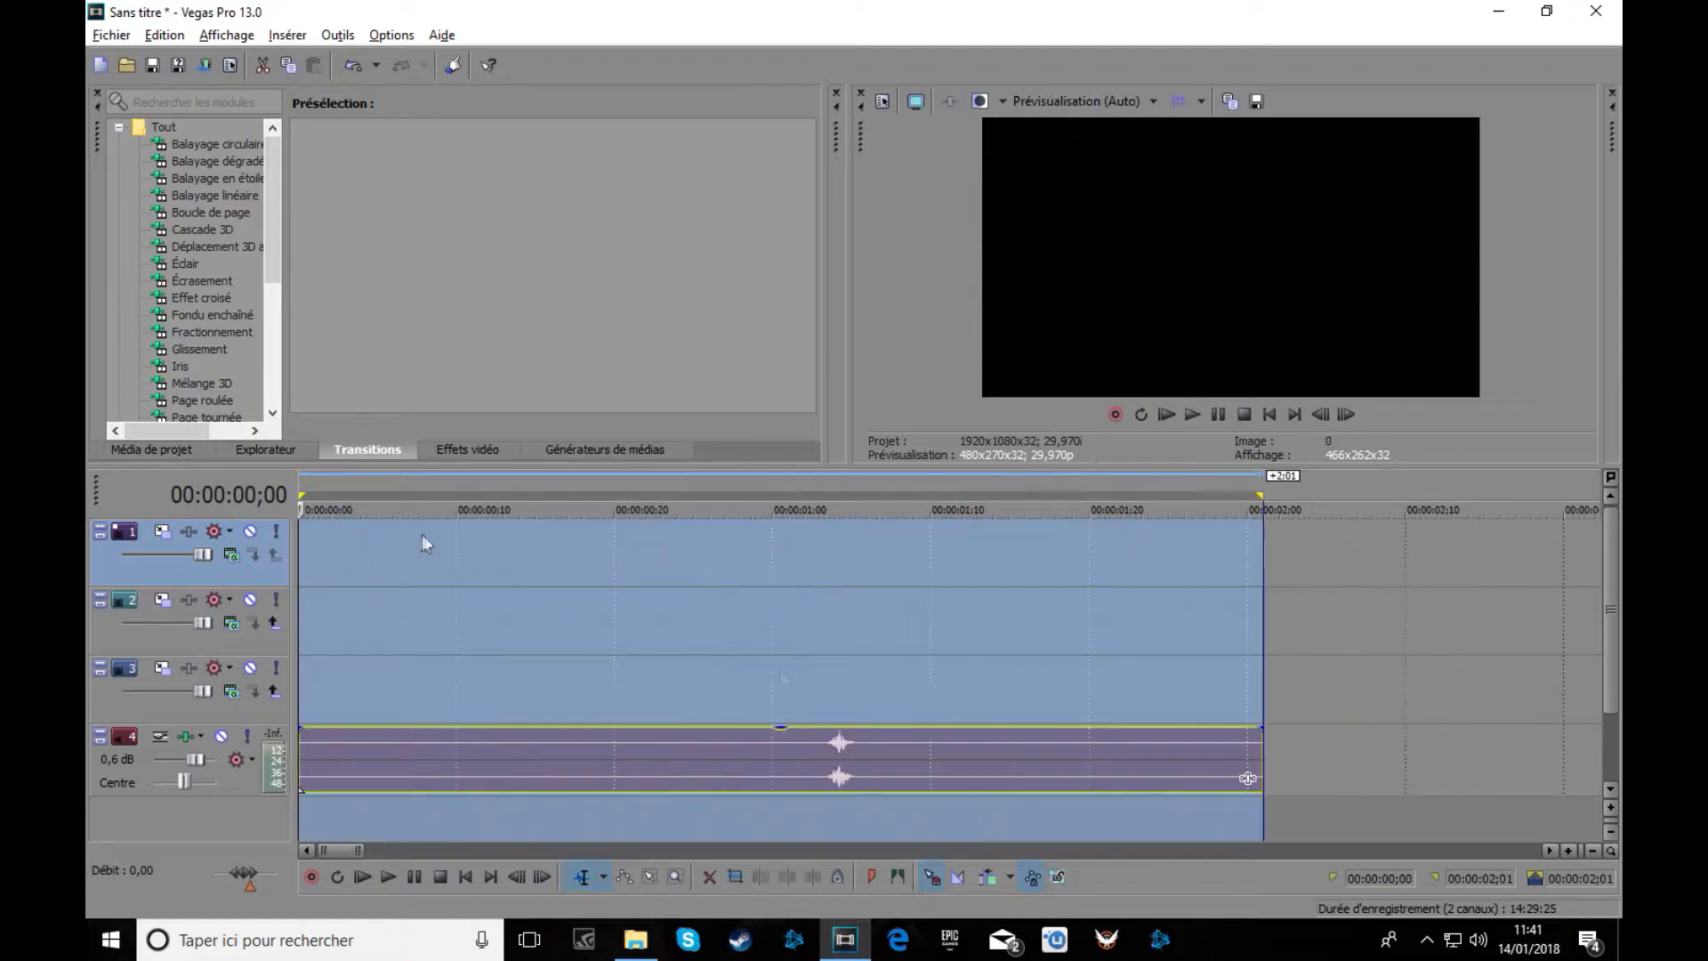
drag(302, 758, 682, 758)
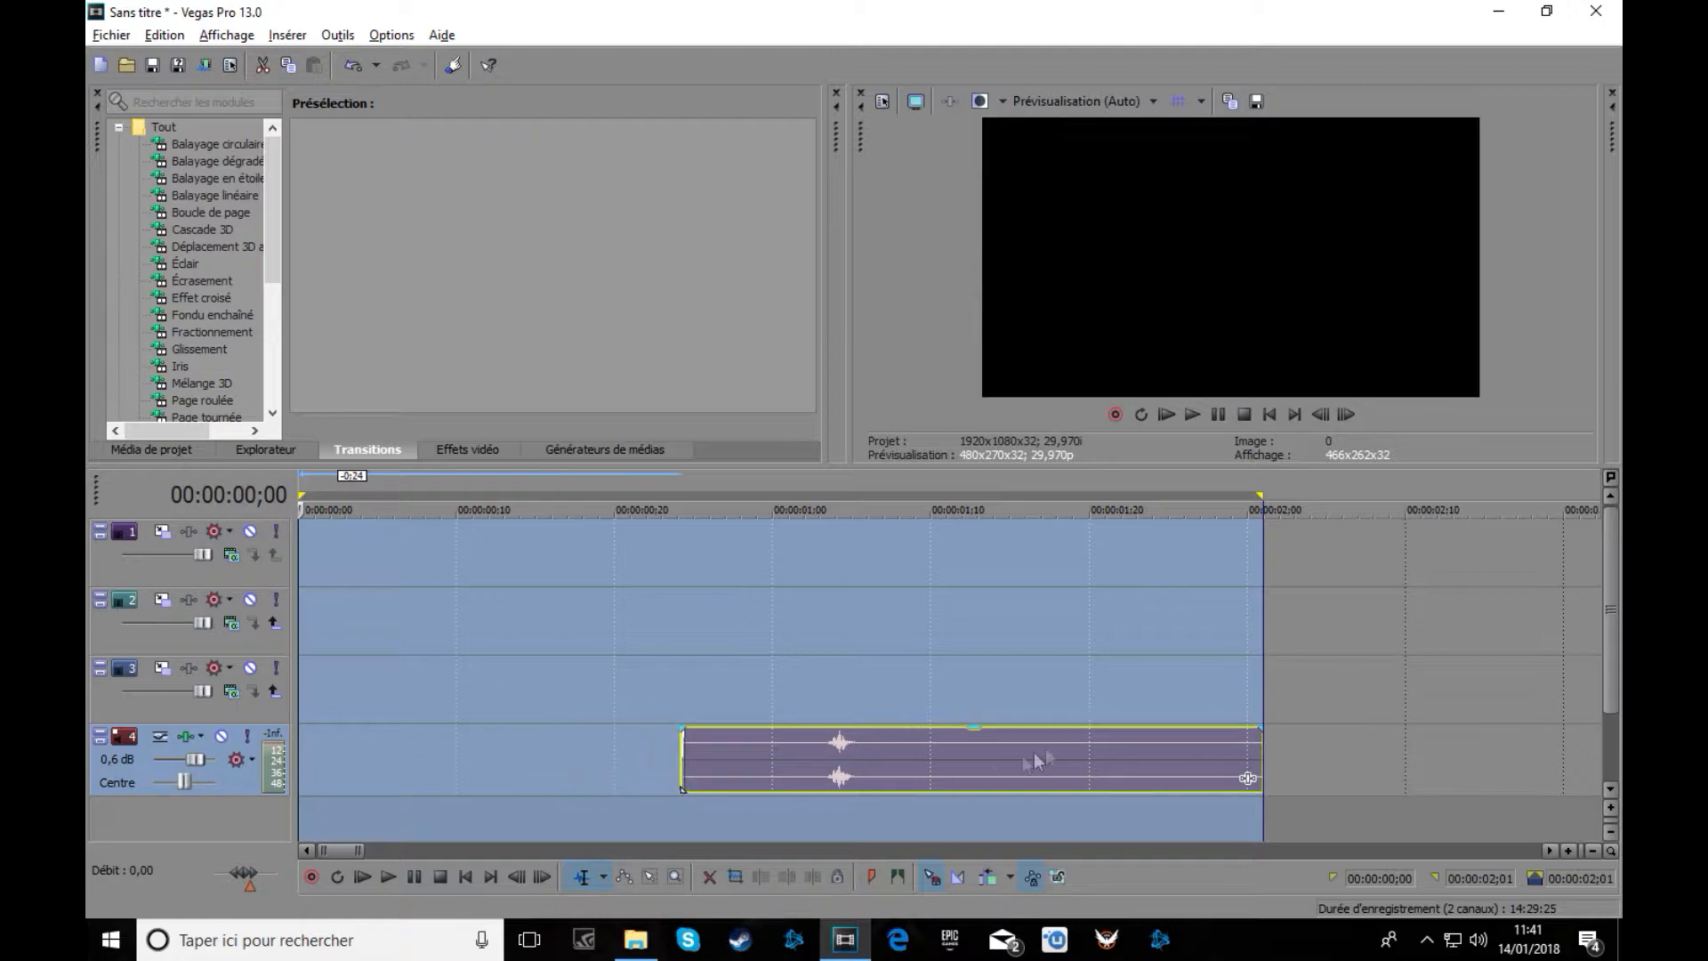
drag(1261, 745, 1075, 747)
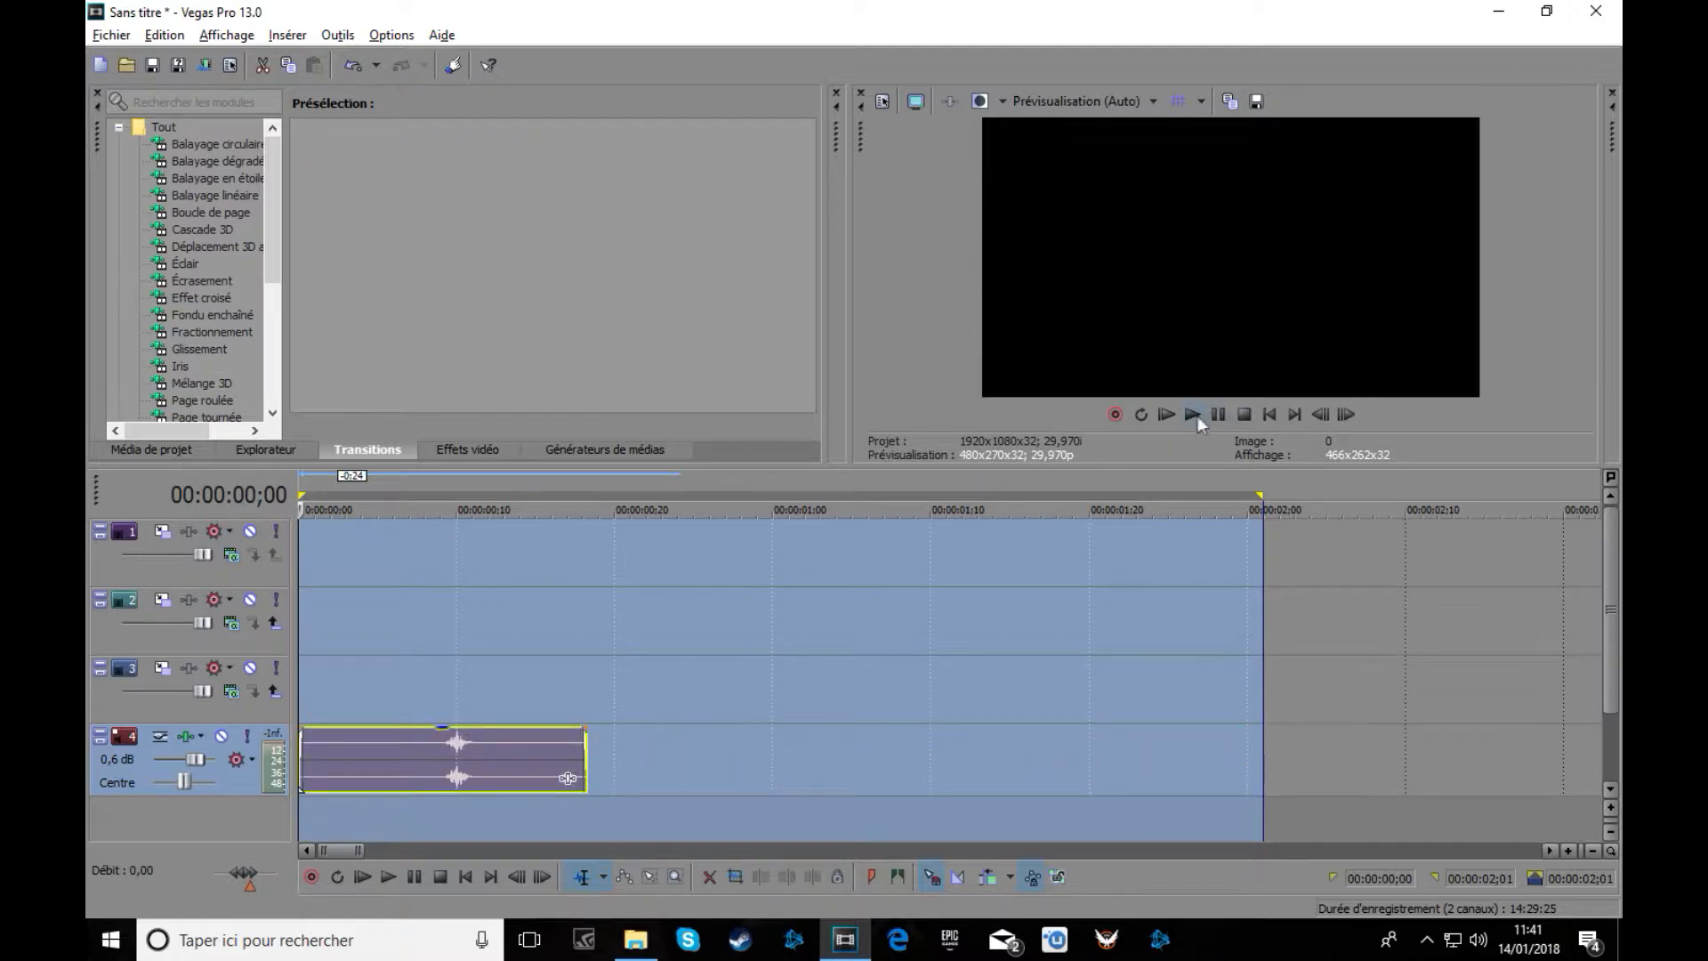
click(1195, 416)
click(1242, 416)
click(635, 940)
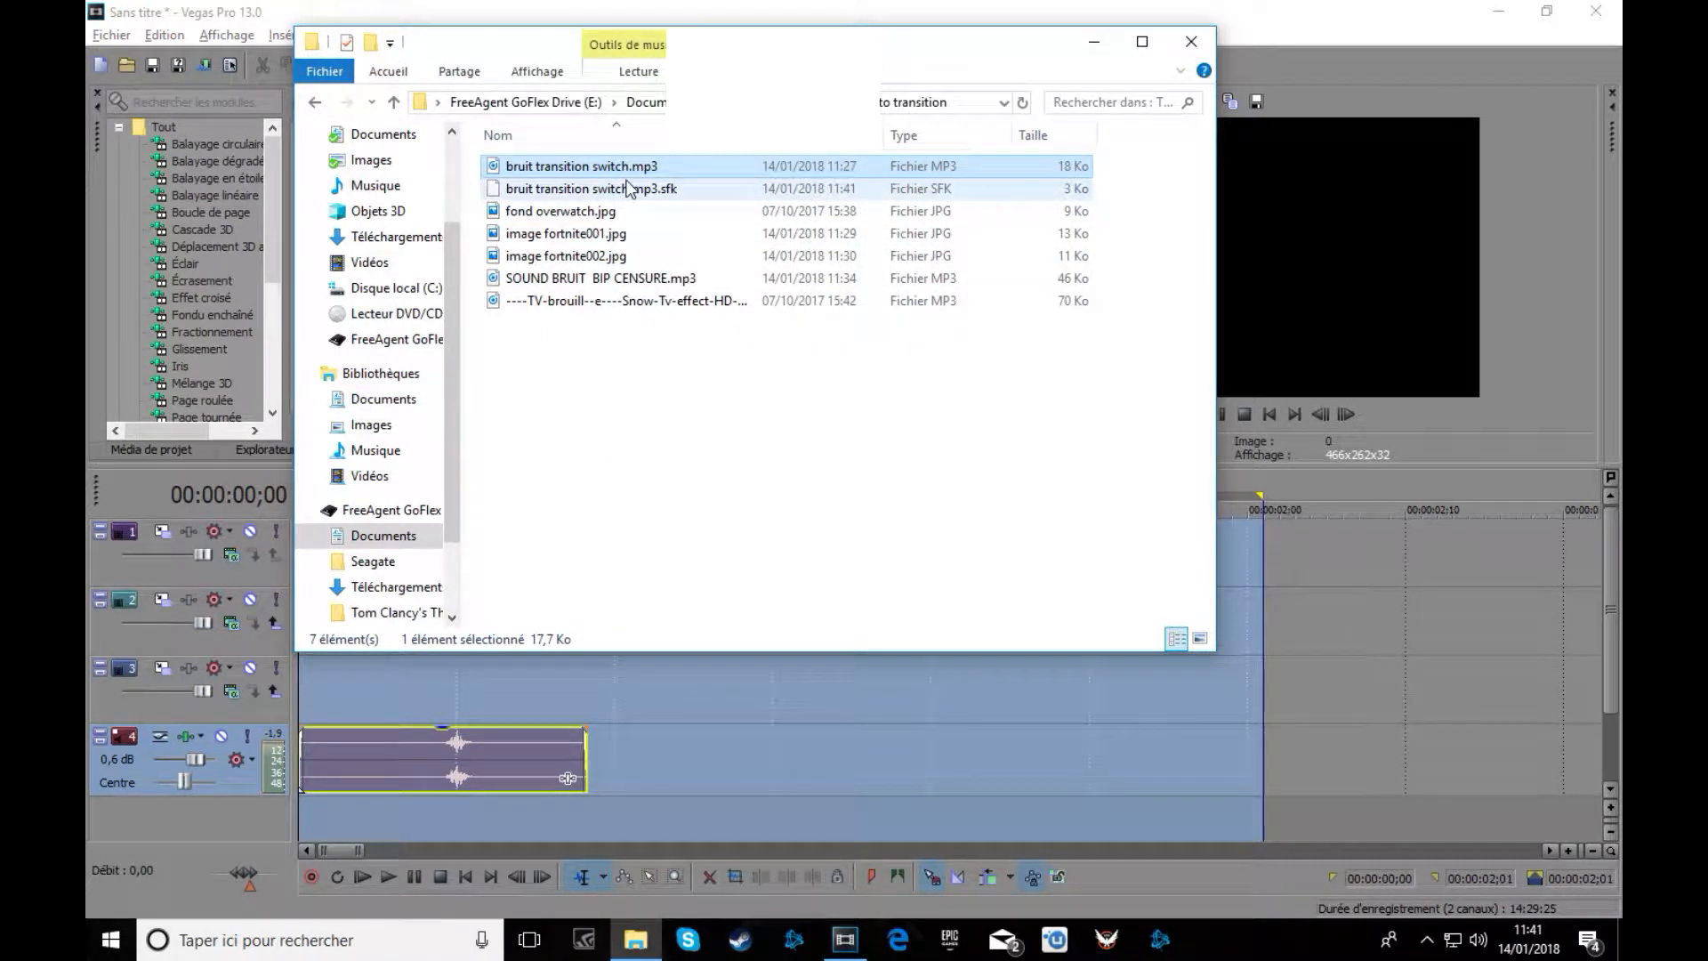
Add image fortnite001.jpg then fortnite002.jpg to video track 3, trimming each to a short clip.
drag(591, 236, 300, 695)
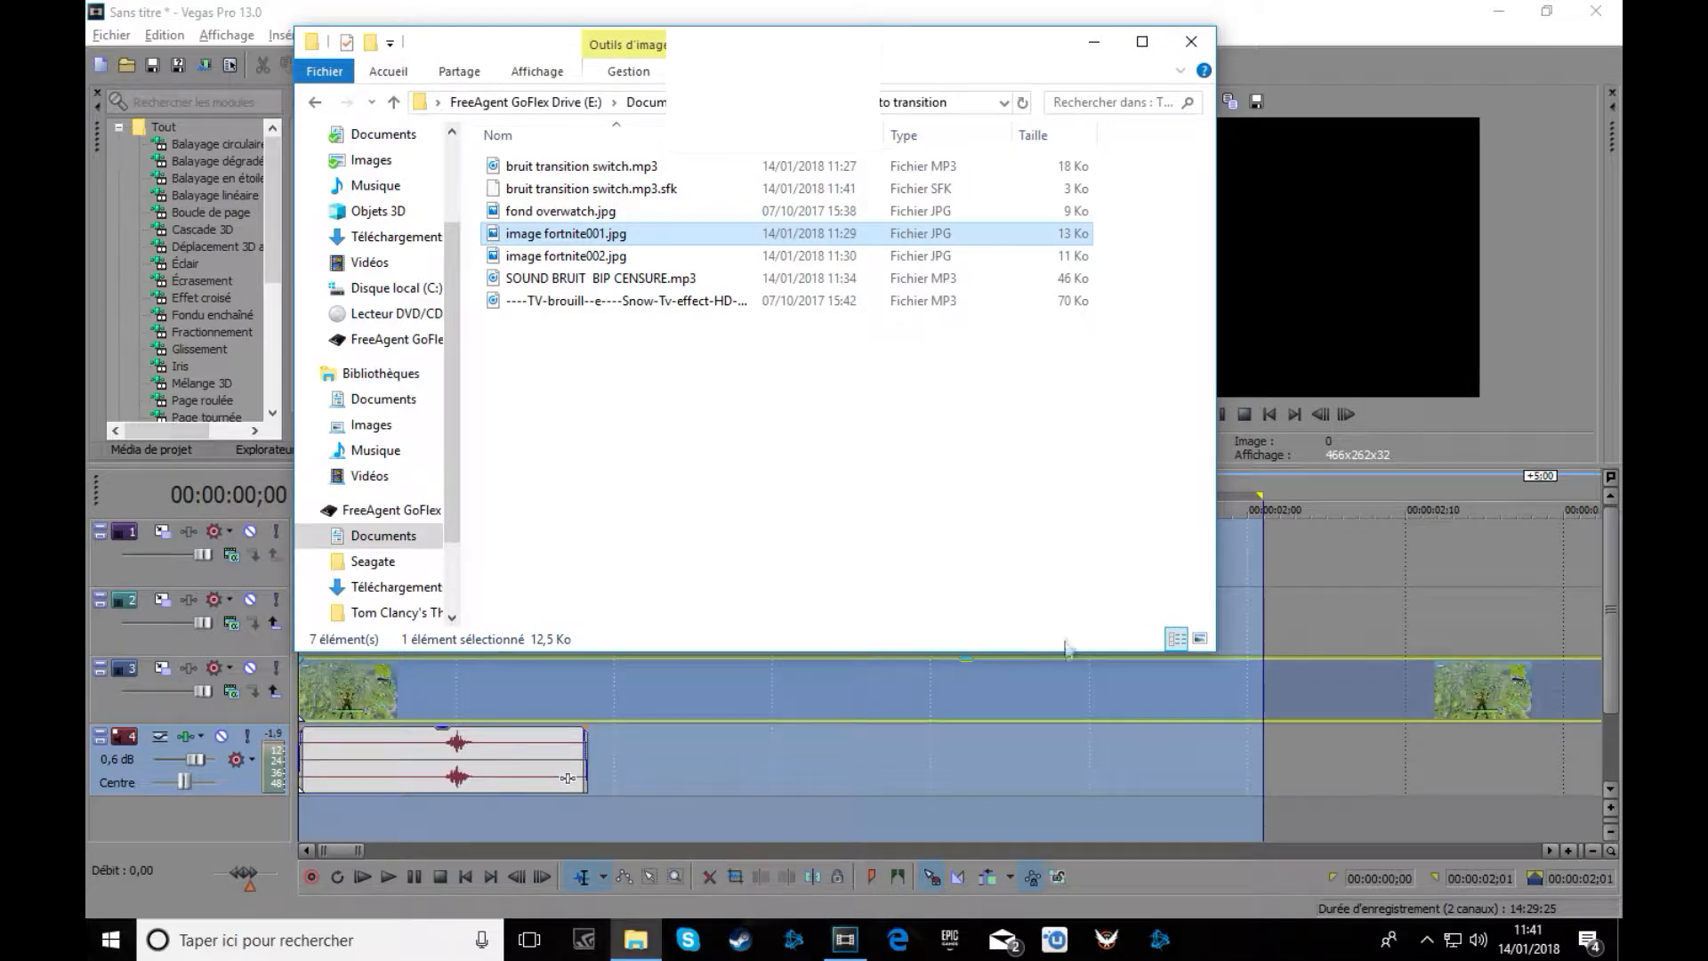
scroll(1059, 709, down, 4)
drag(889, 684, 339, 710)
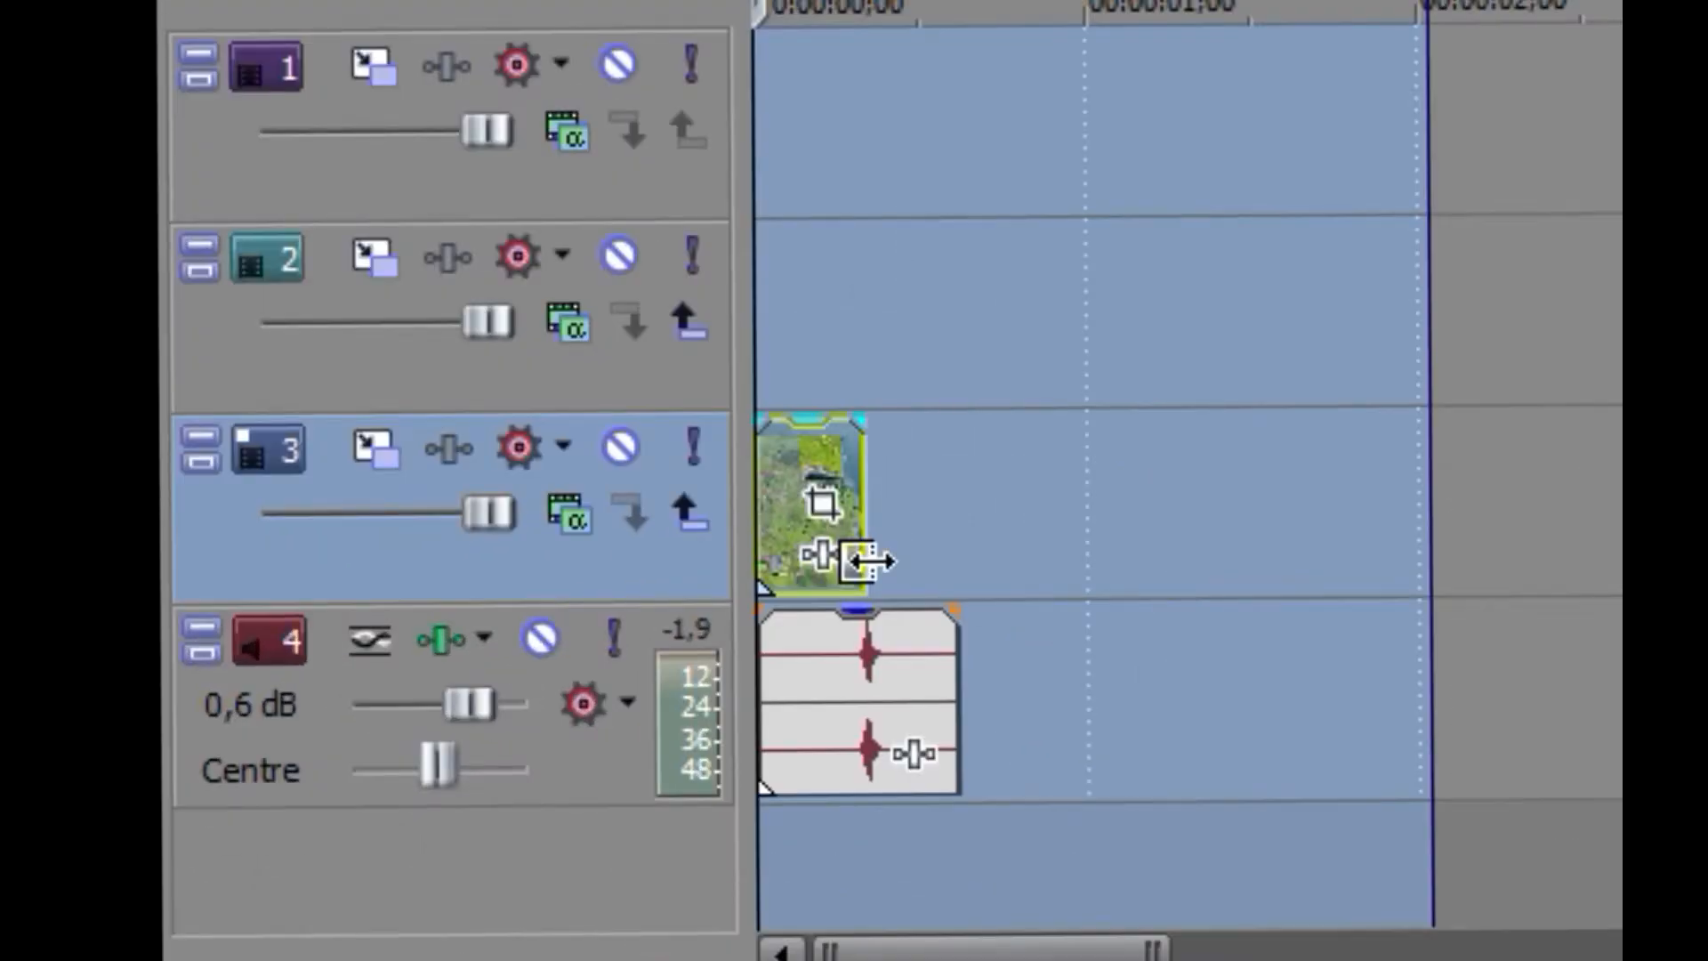
mouse_move(869, 561)
mouse_down()
mouse_move(846, 558)
mouse_move(871, 552)
mouse_up()
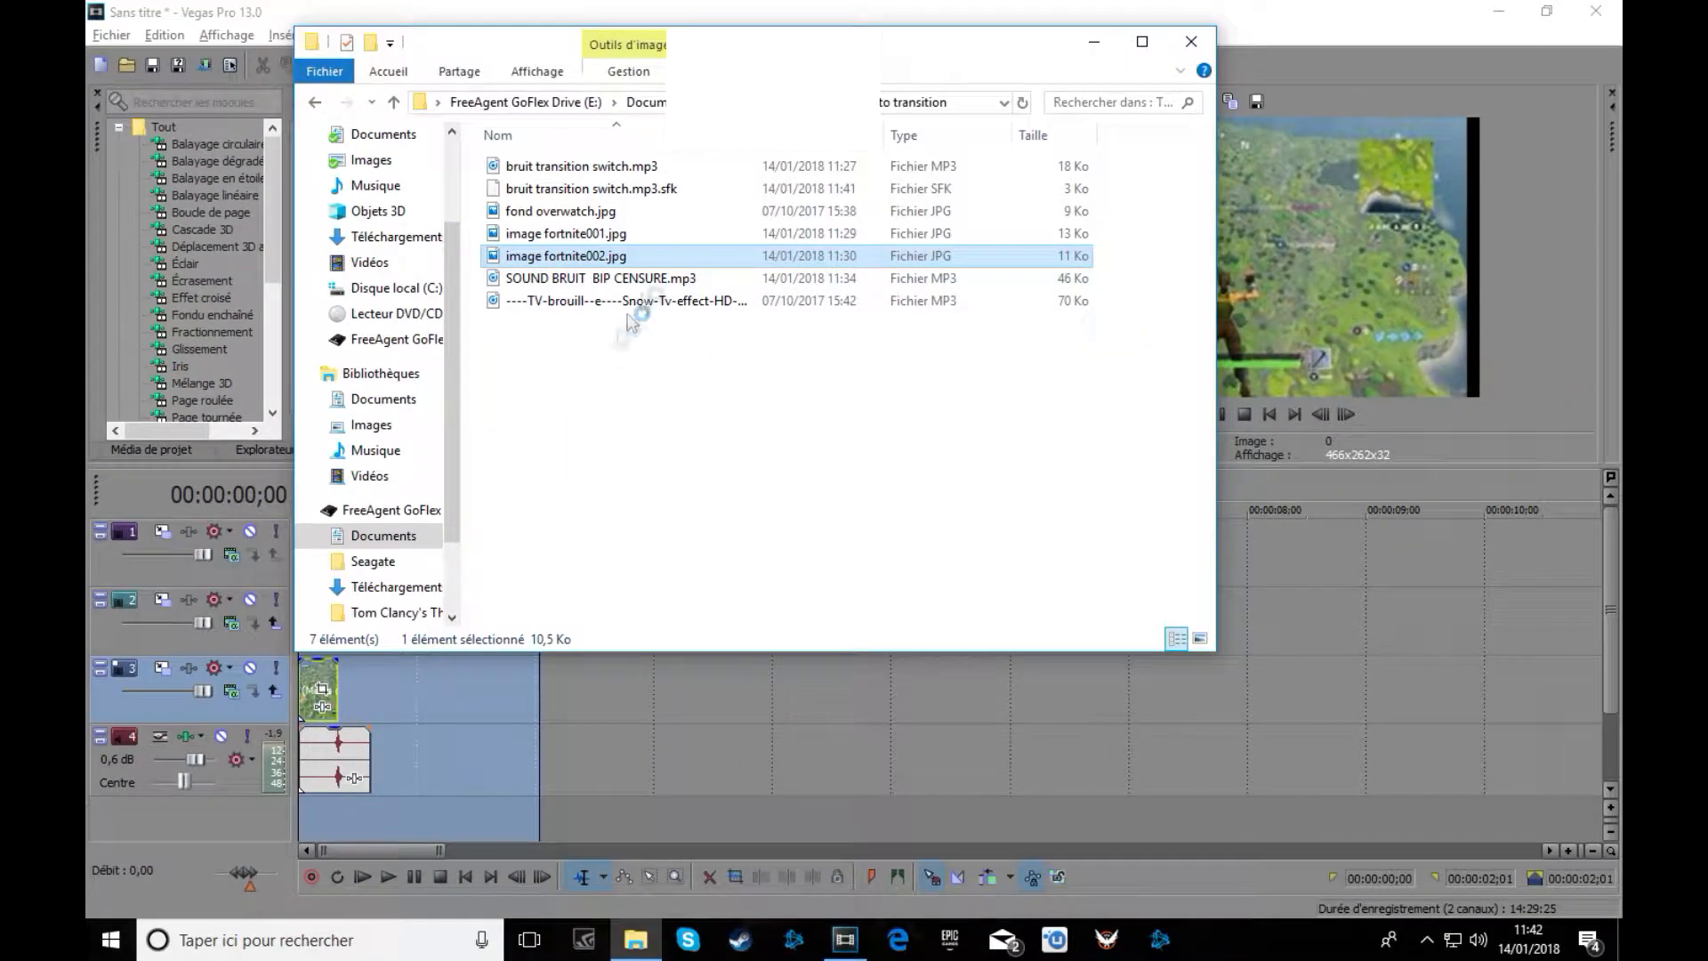
double_click(669, 255)
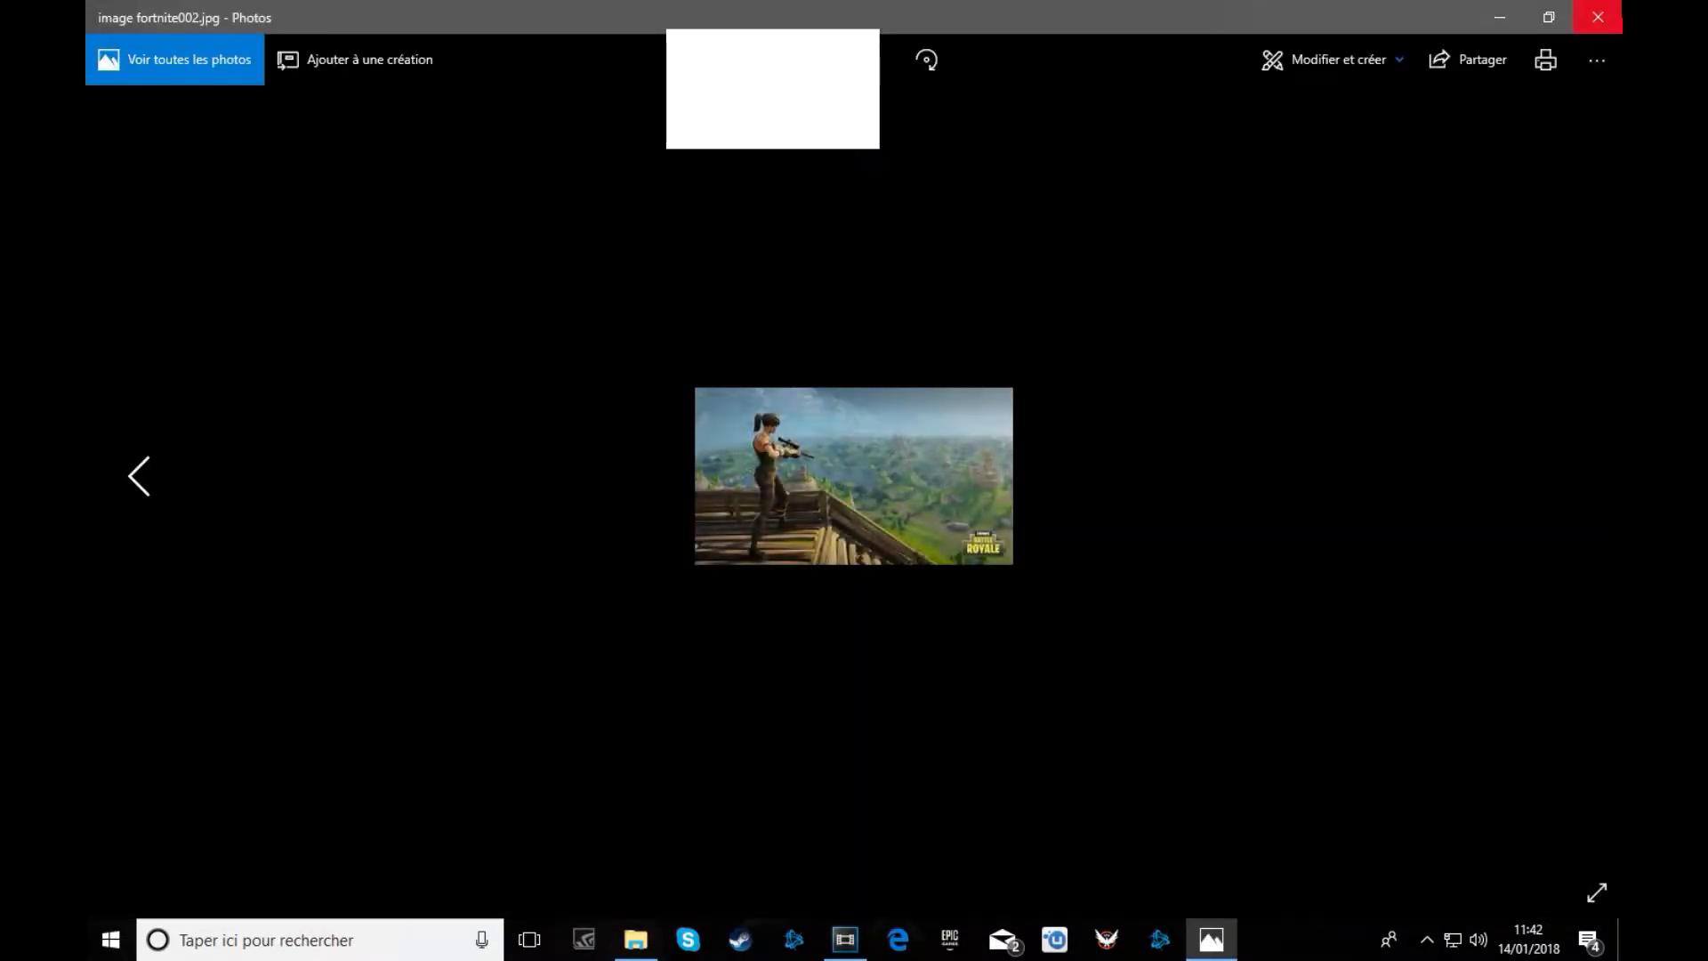
click(1598, 12)
drag(656, 258, 329, 698)
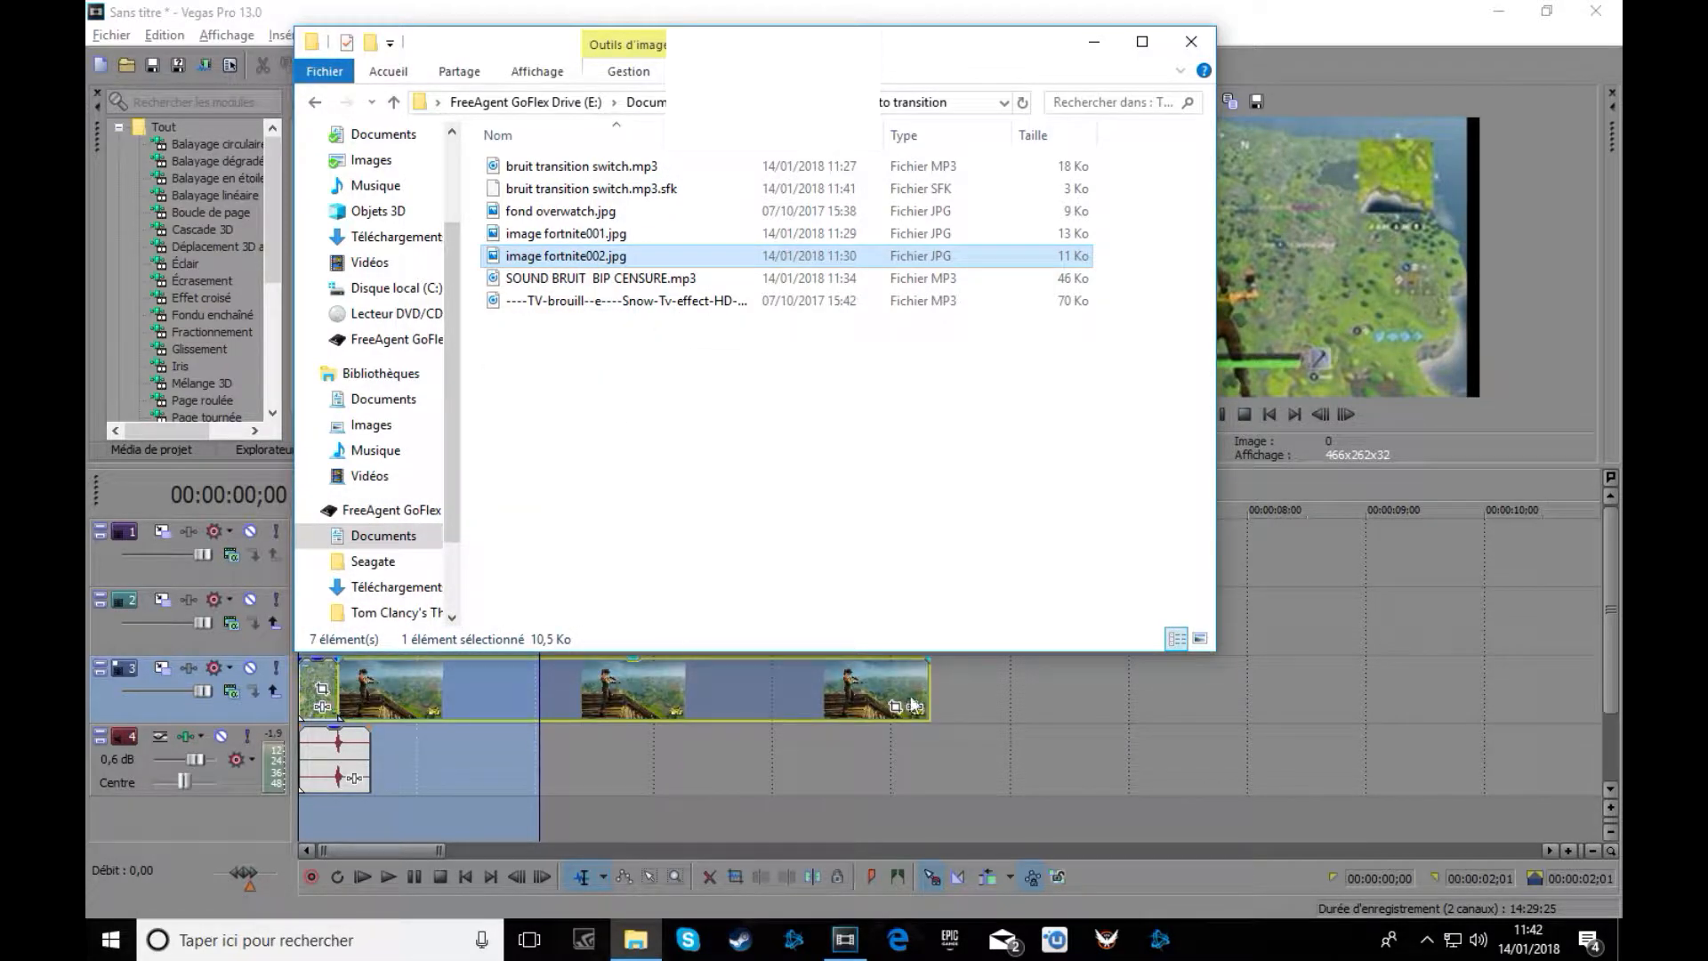
drag(928, 681, 374, 703)
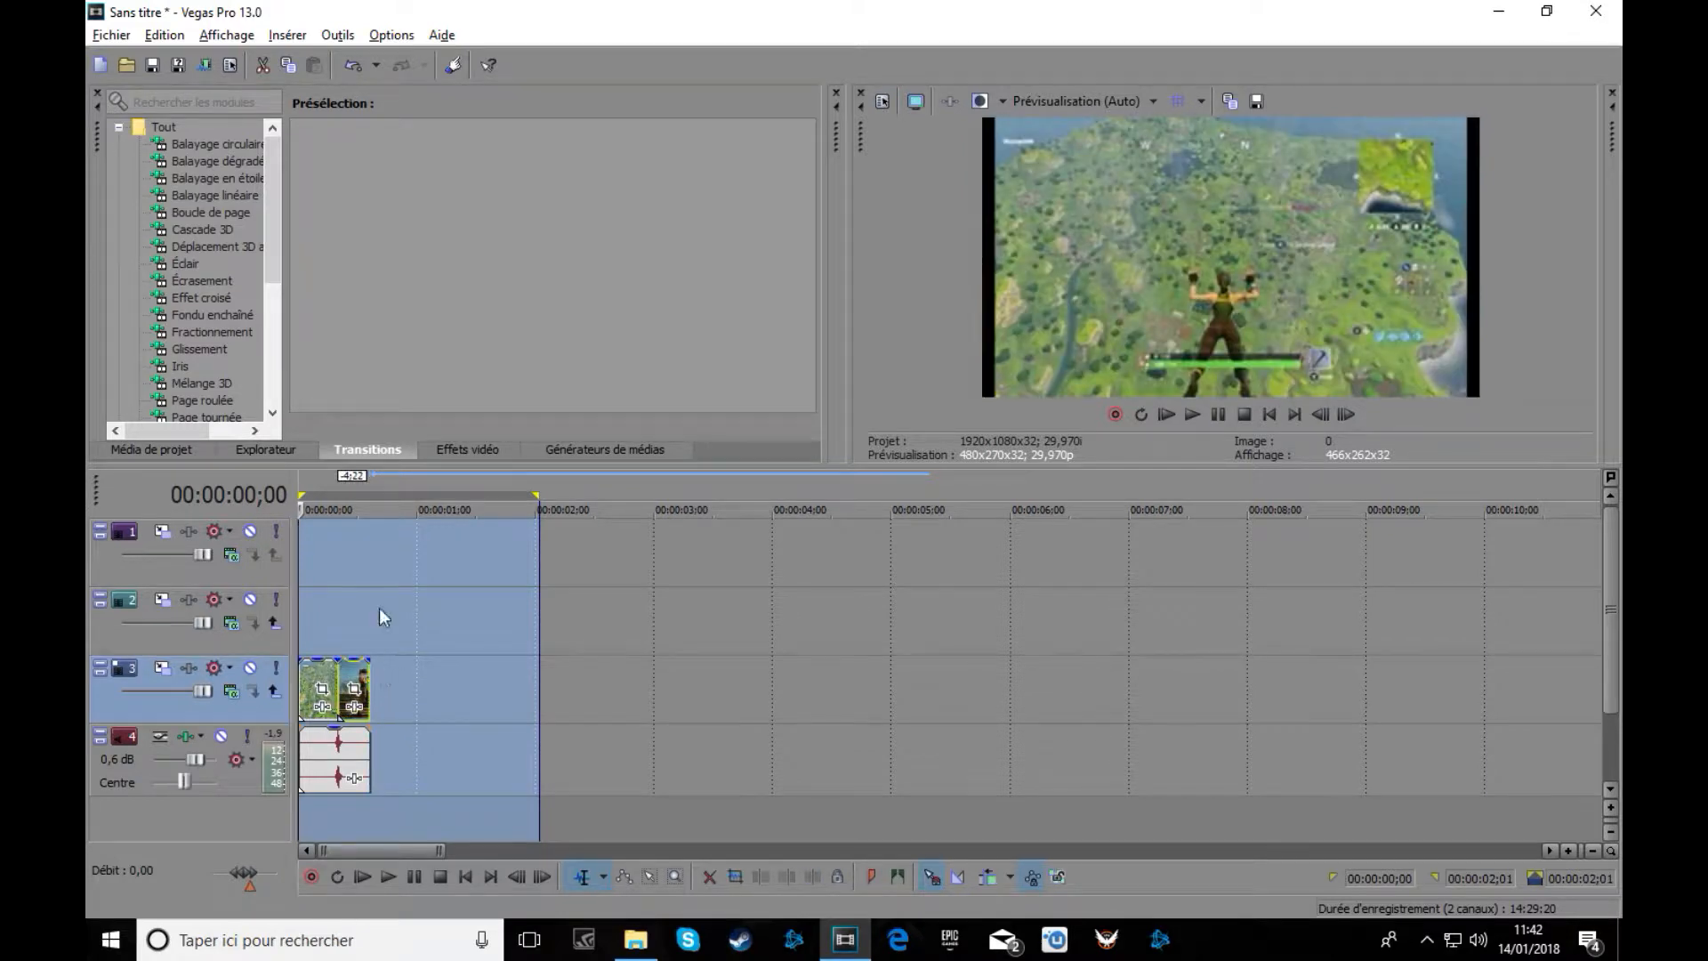
Play the two images, pull the loop region end in to them, and return to 0;00.
click(1192, 414)
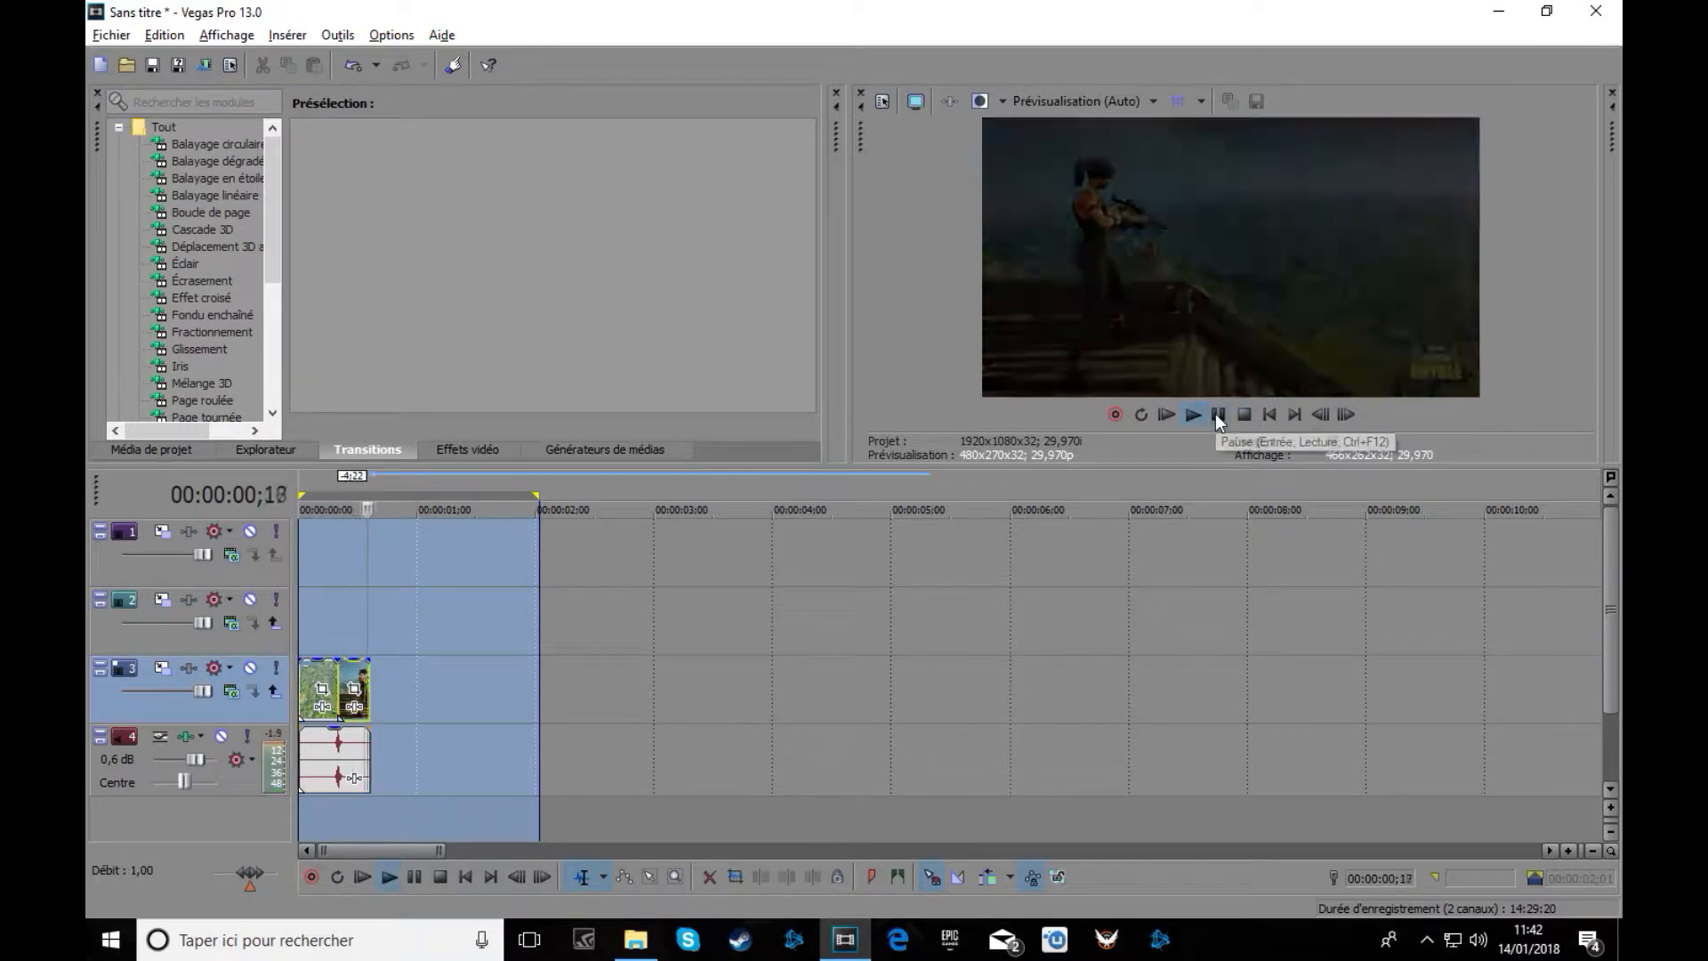
click(325, 628)
mouse_move(532, 495)
mouse_down()
mouse_move(783, 499)
mouse_move(411, 533)
mouse_up()
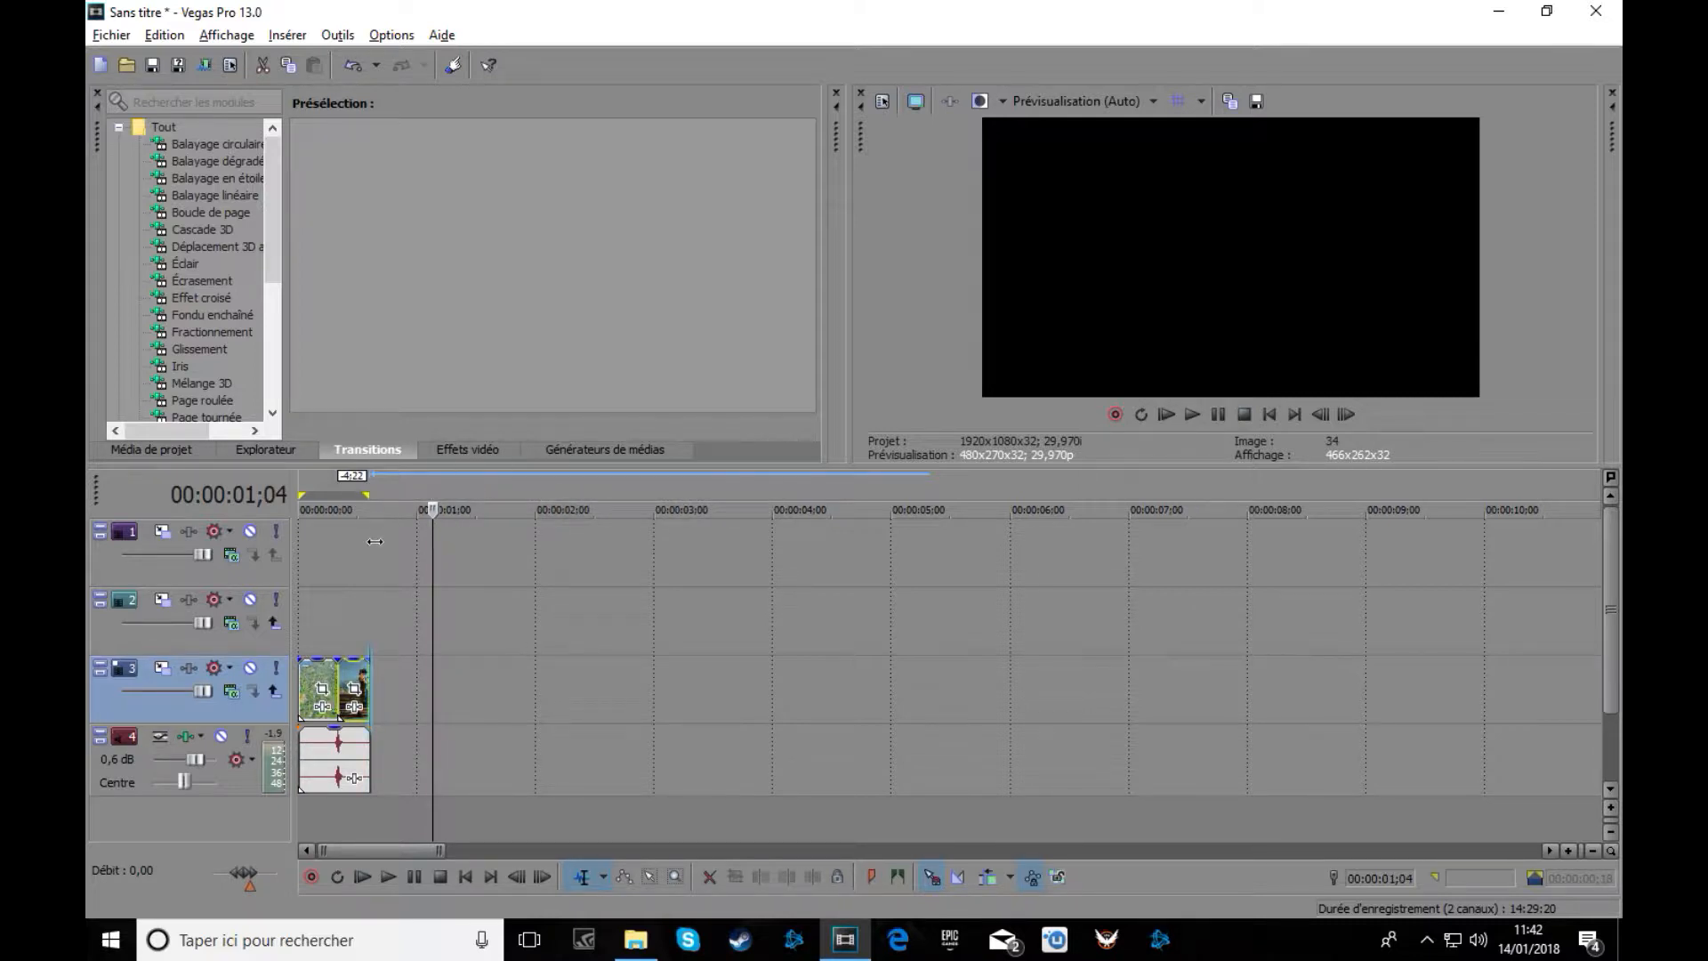
click(327, 478)
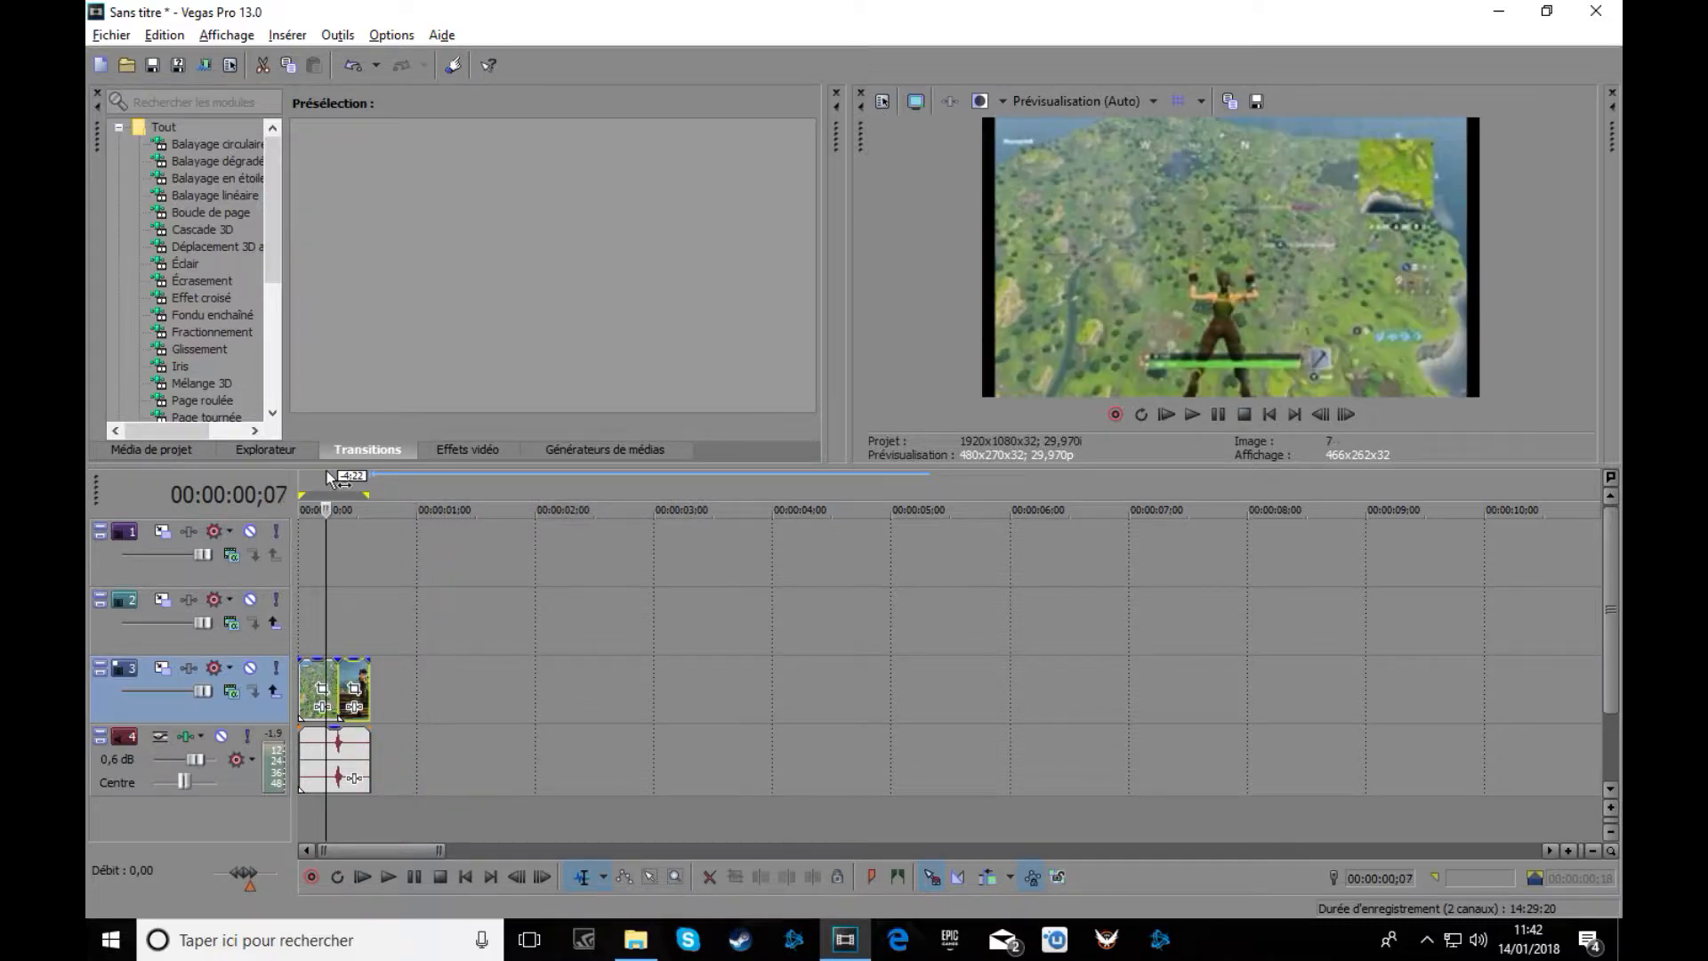
drag(326, 510, 293, 509)
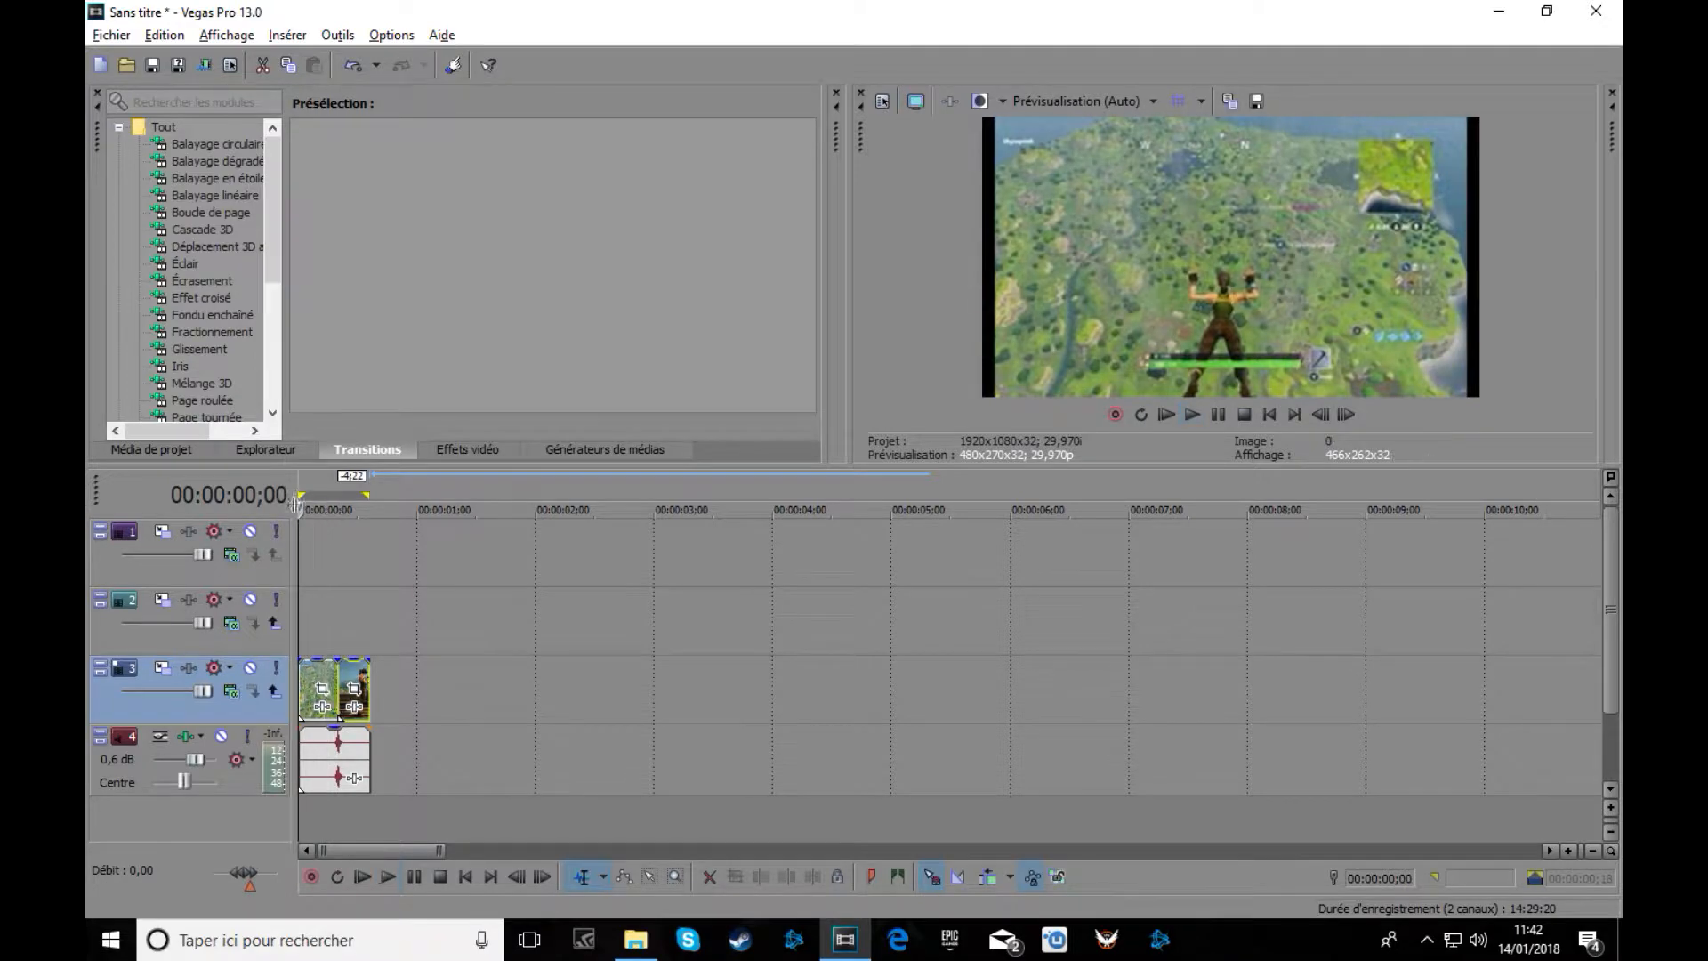
scroll(220, 354, down, 2)
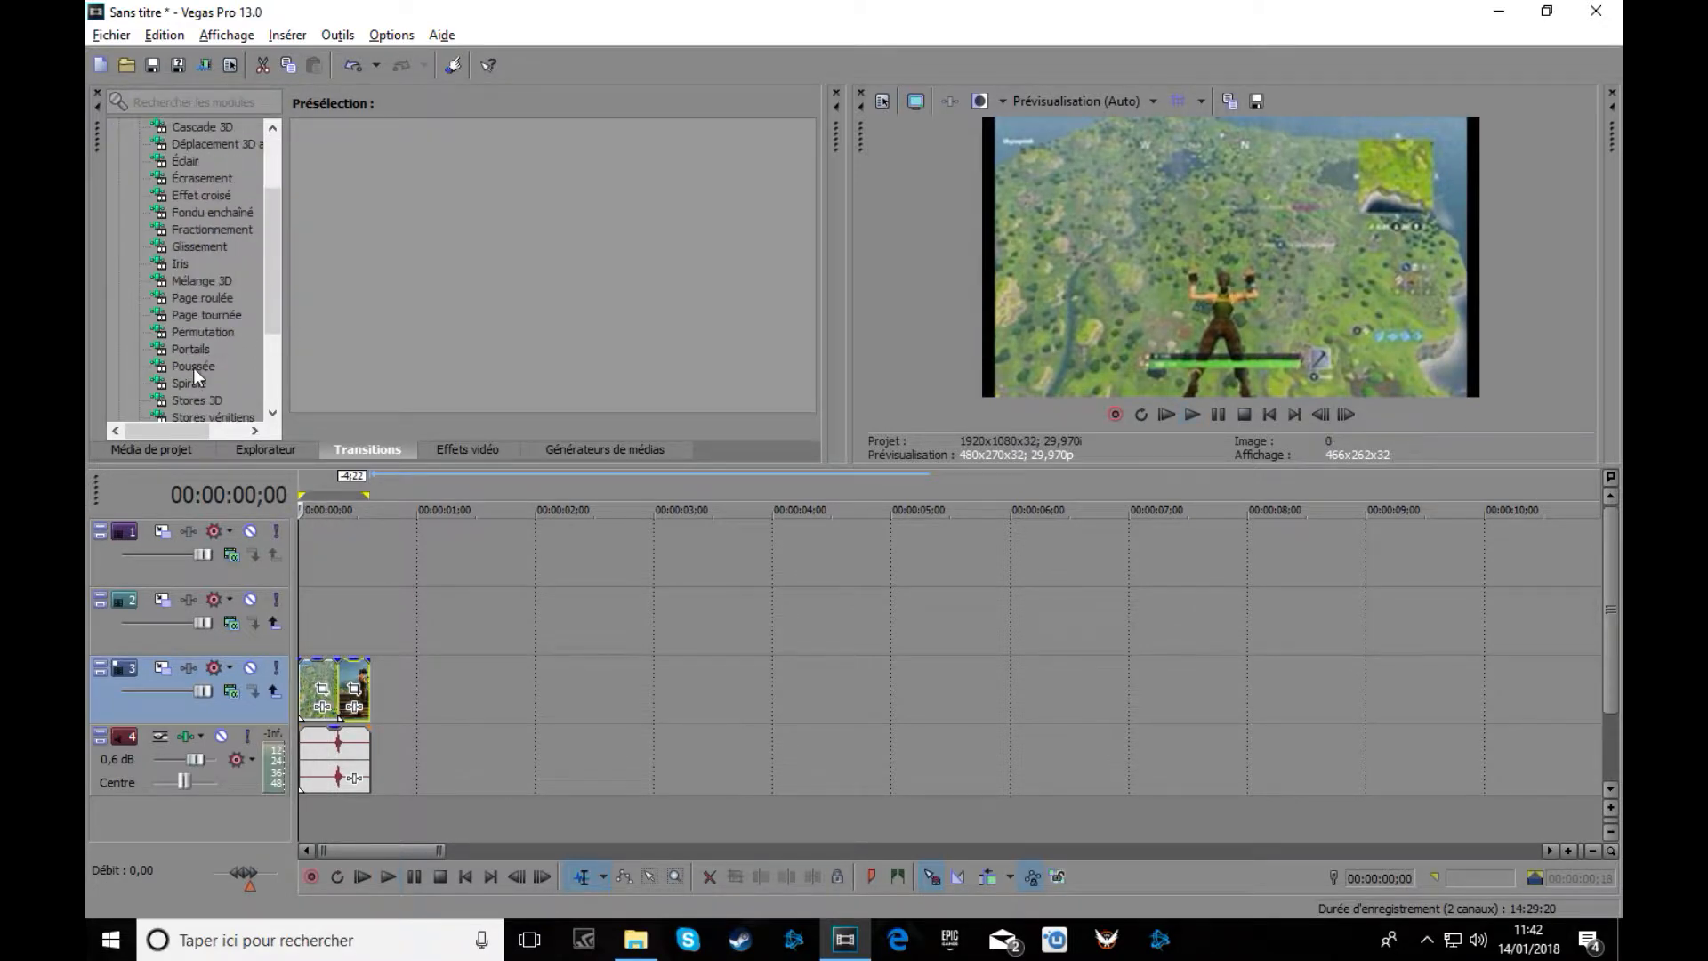
Drop the Poussée vers la droite preset onto the junction of the two Fortnite images.
click(194, 366)
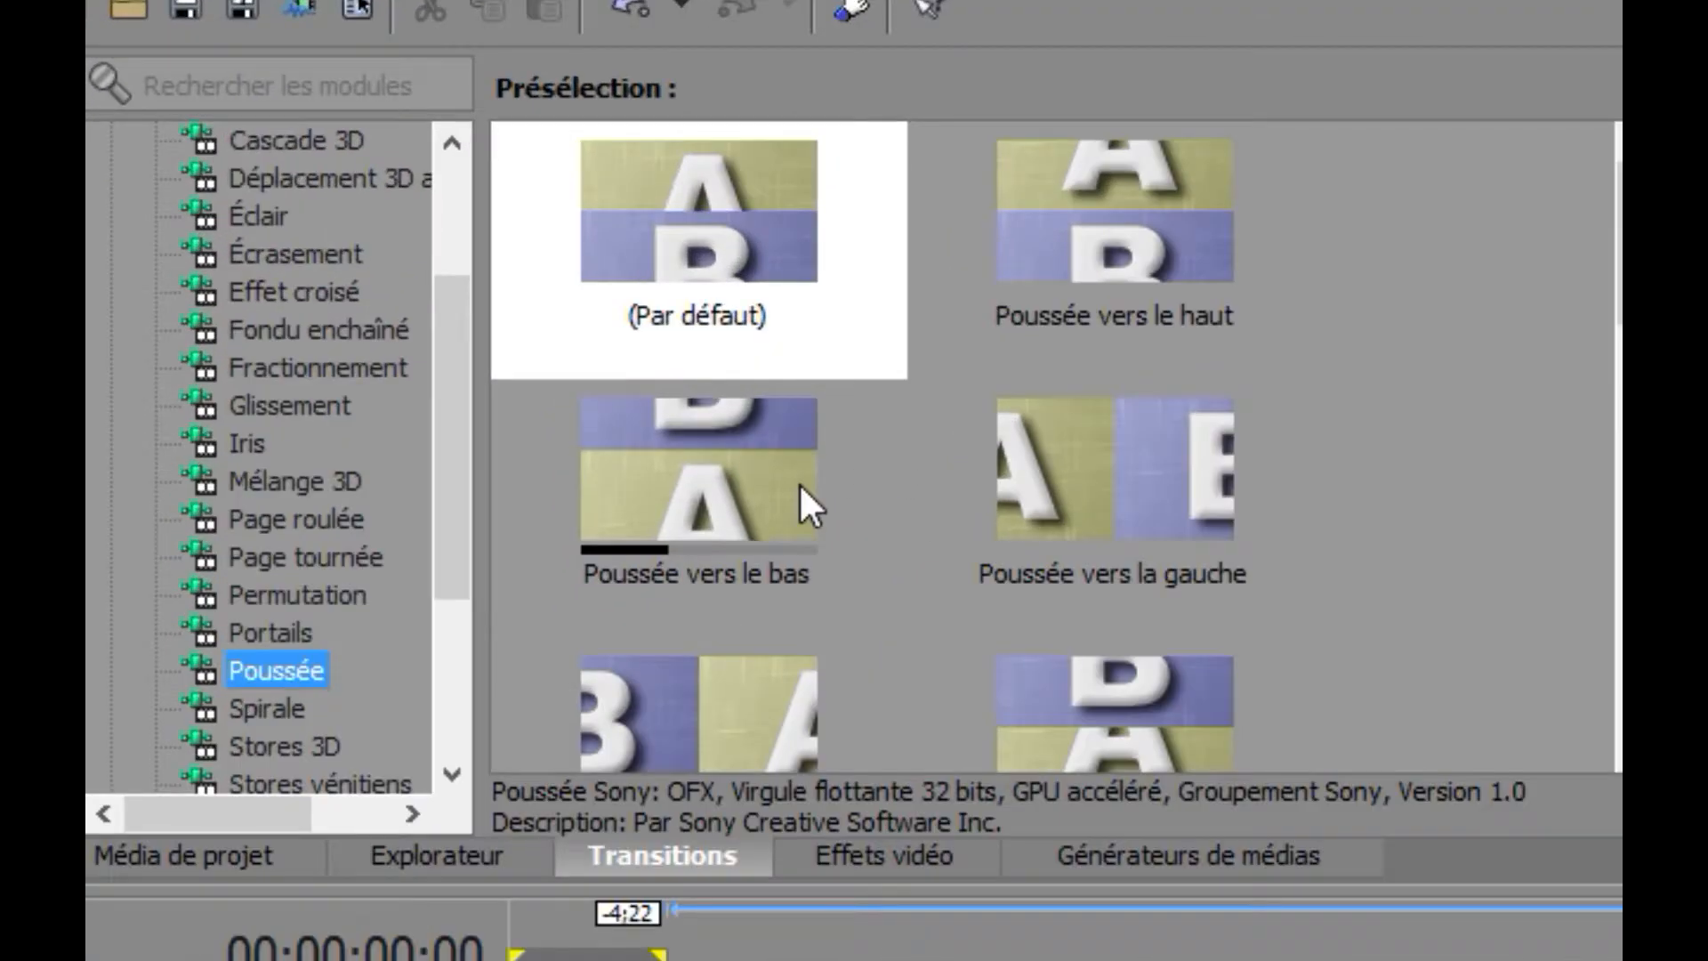
scroll(431, 298, down, 1)
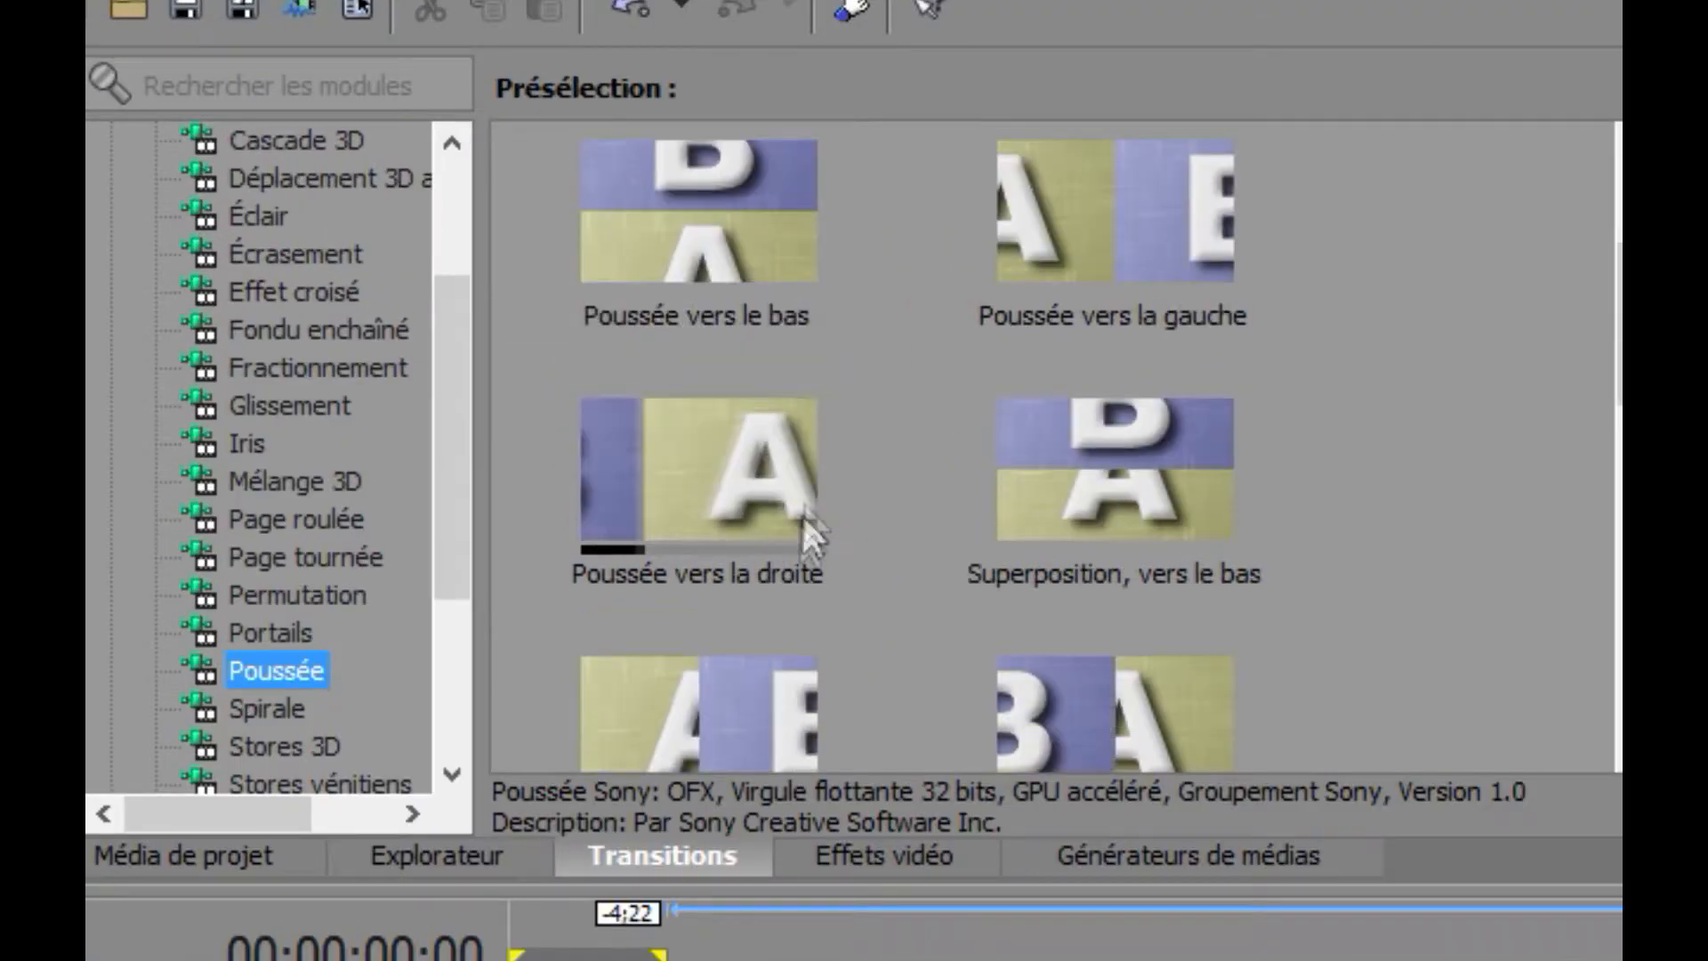
click(746, 484)
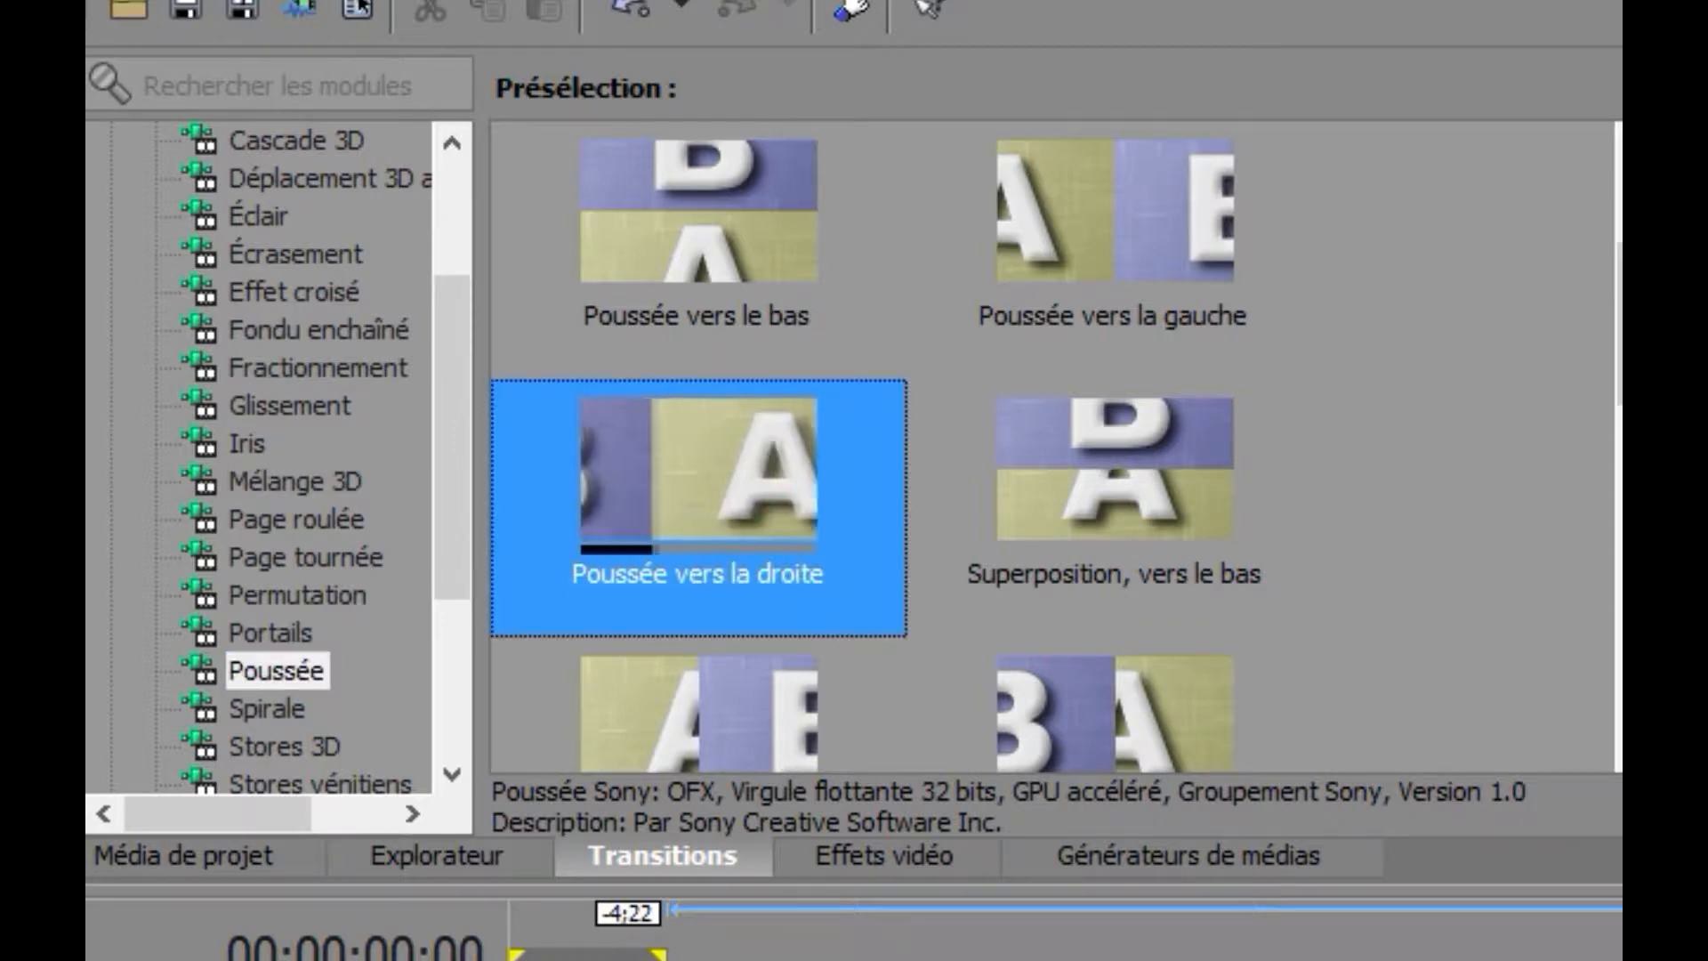
drag(746, 484, 339, 707)
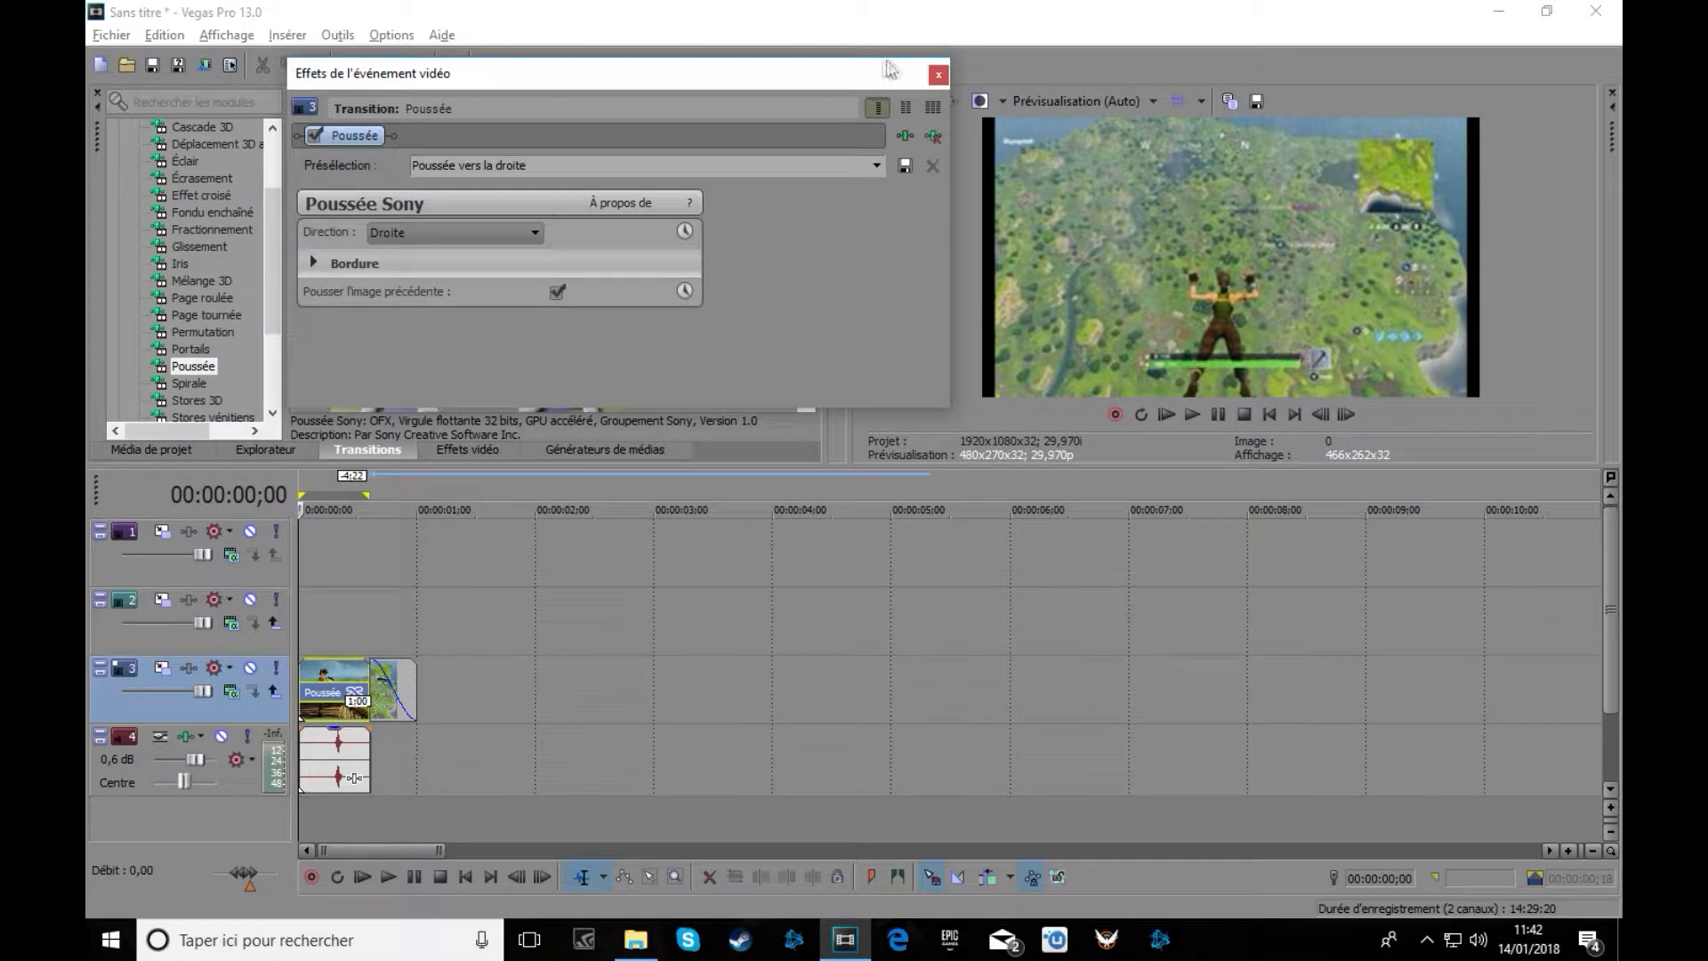
click(937, 77)
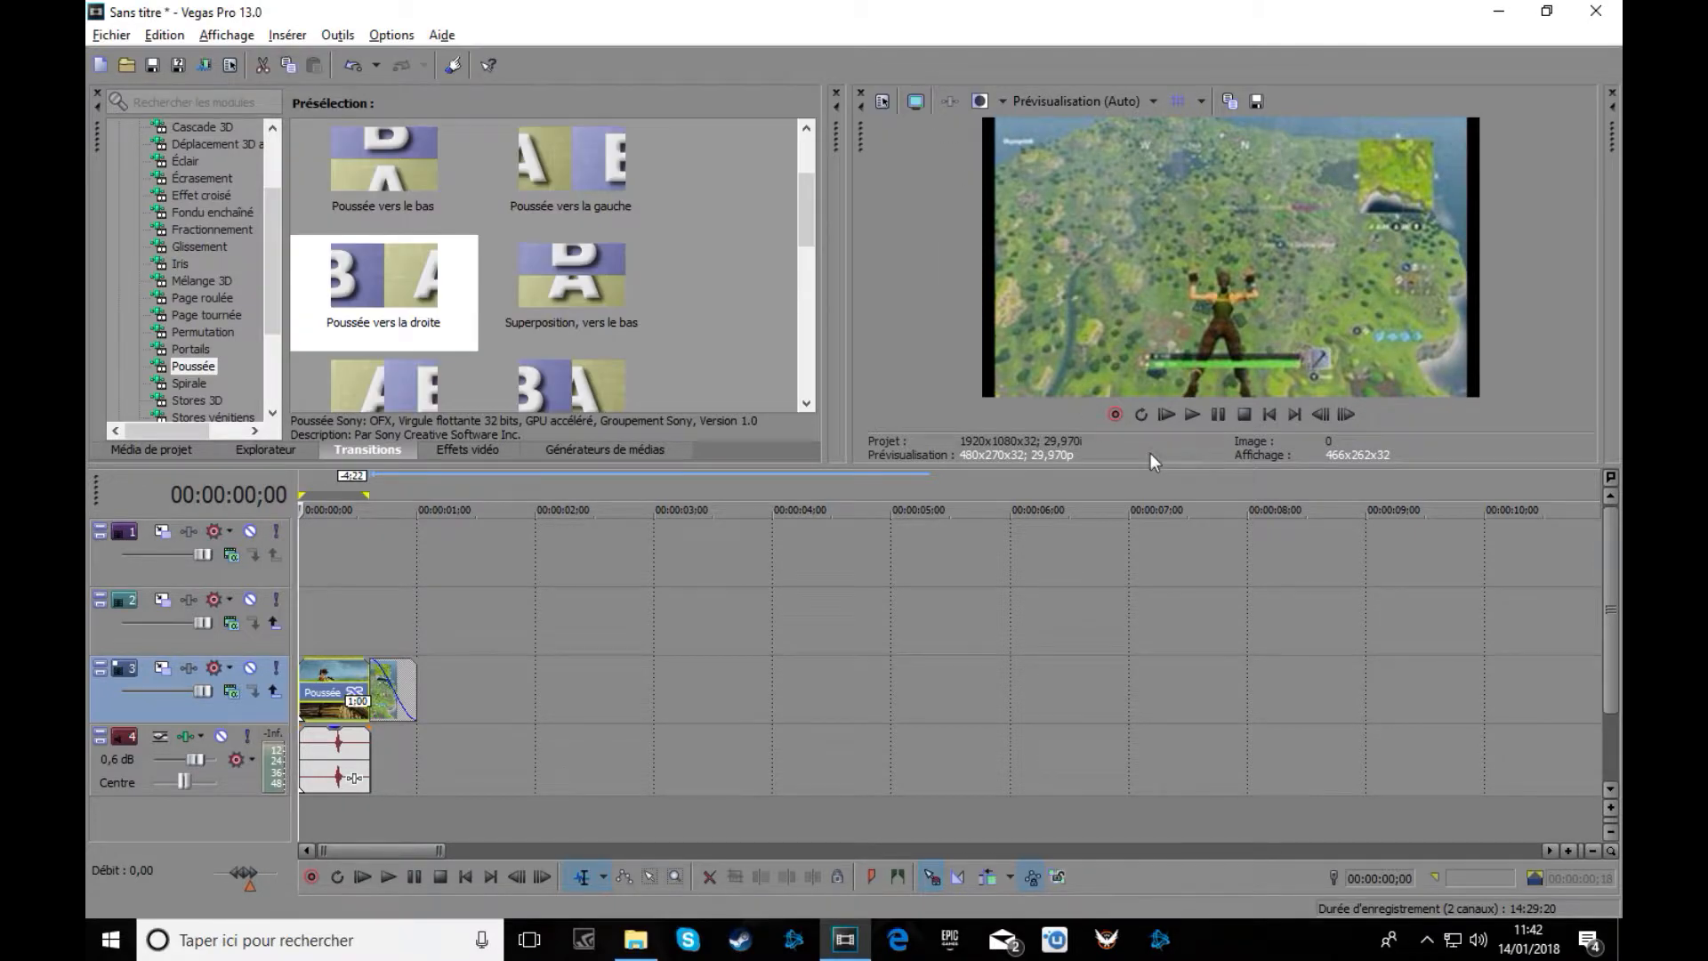
click(1189, 414)
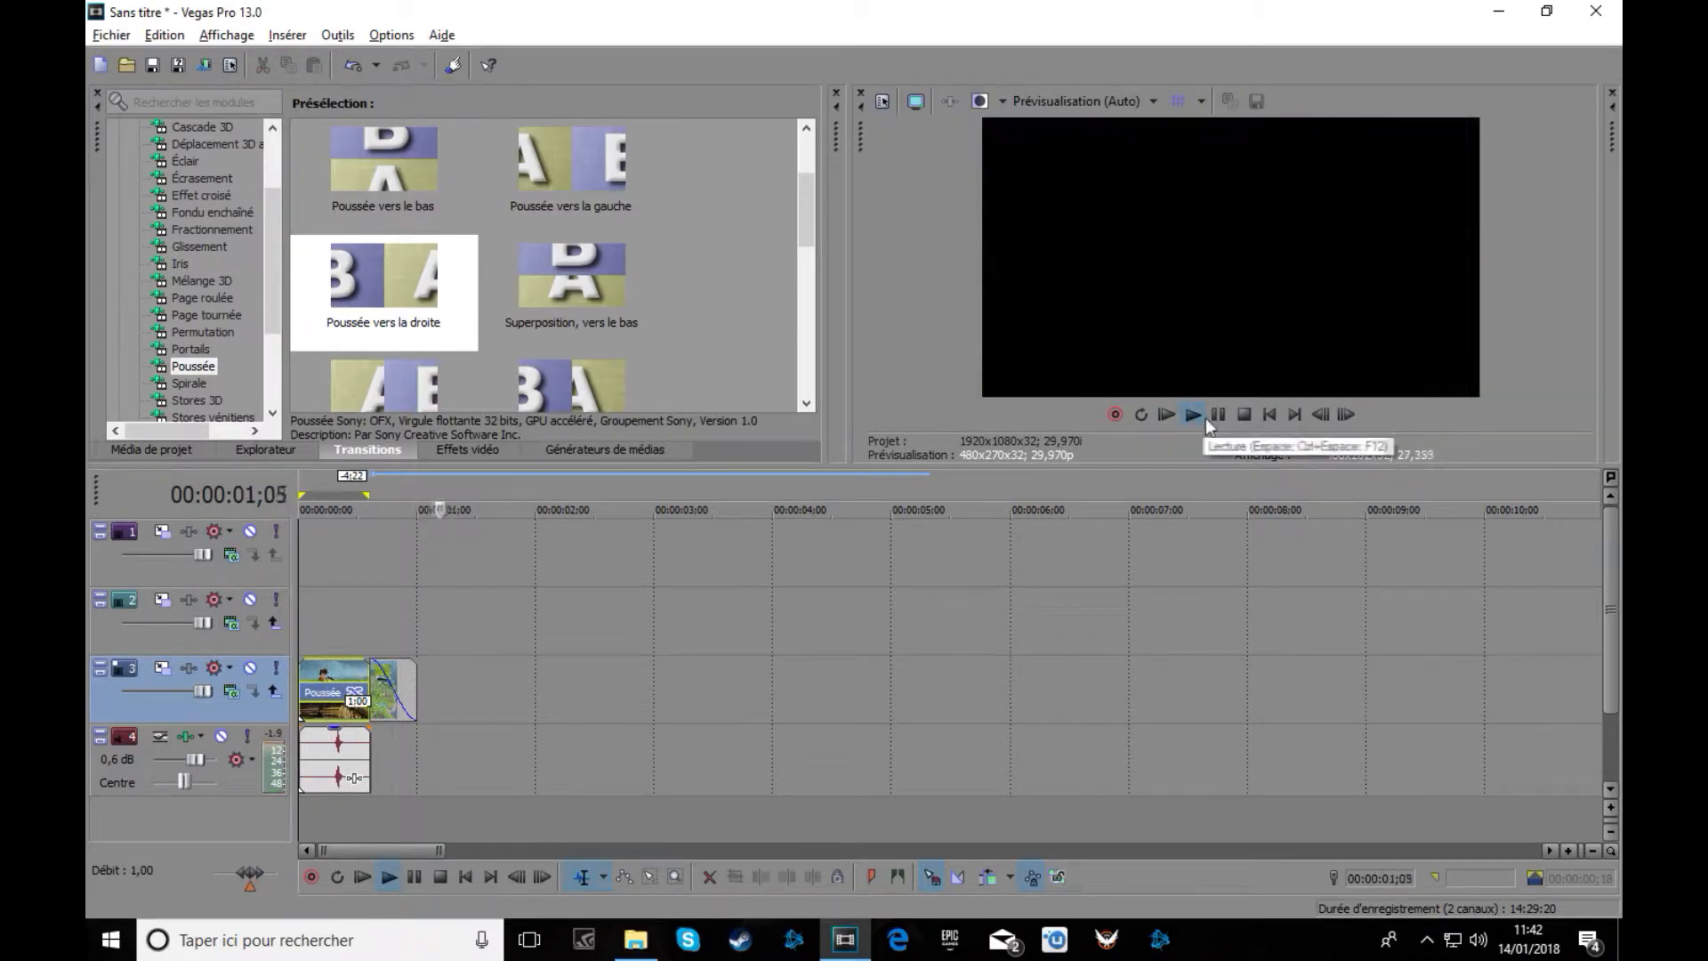
Reduce the push transition overlap and adjust both Fortnite clip edges on track 3.
click(1217, 418)
scroll(442, 674, up, 1)
click(442, 673)
drag(438, 671, 352, 678)
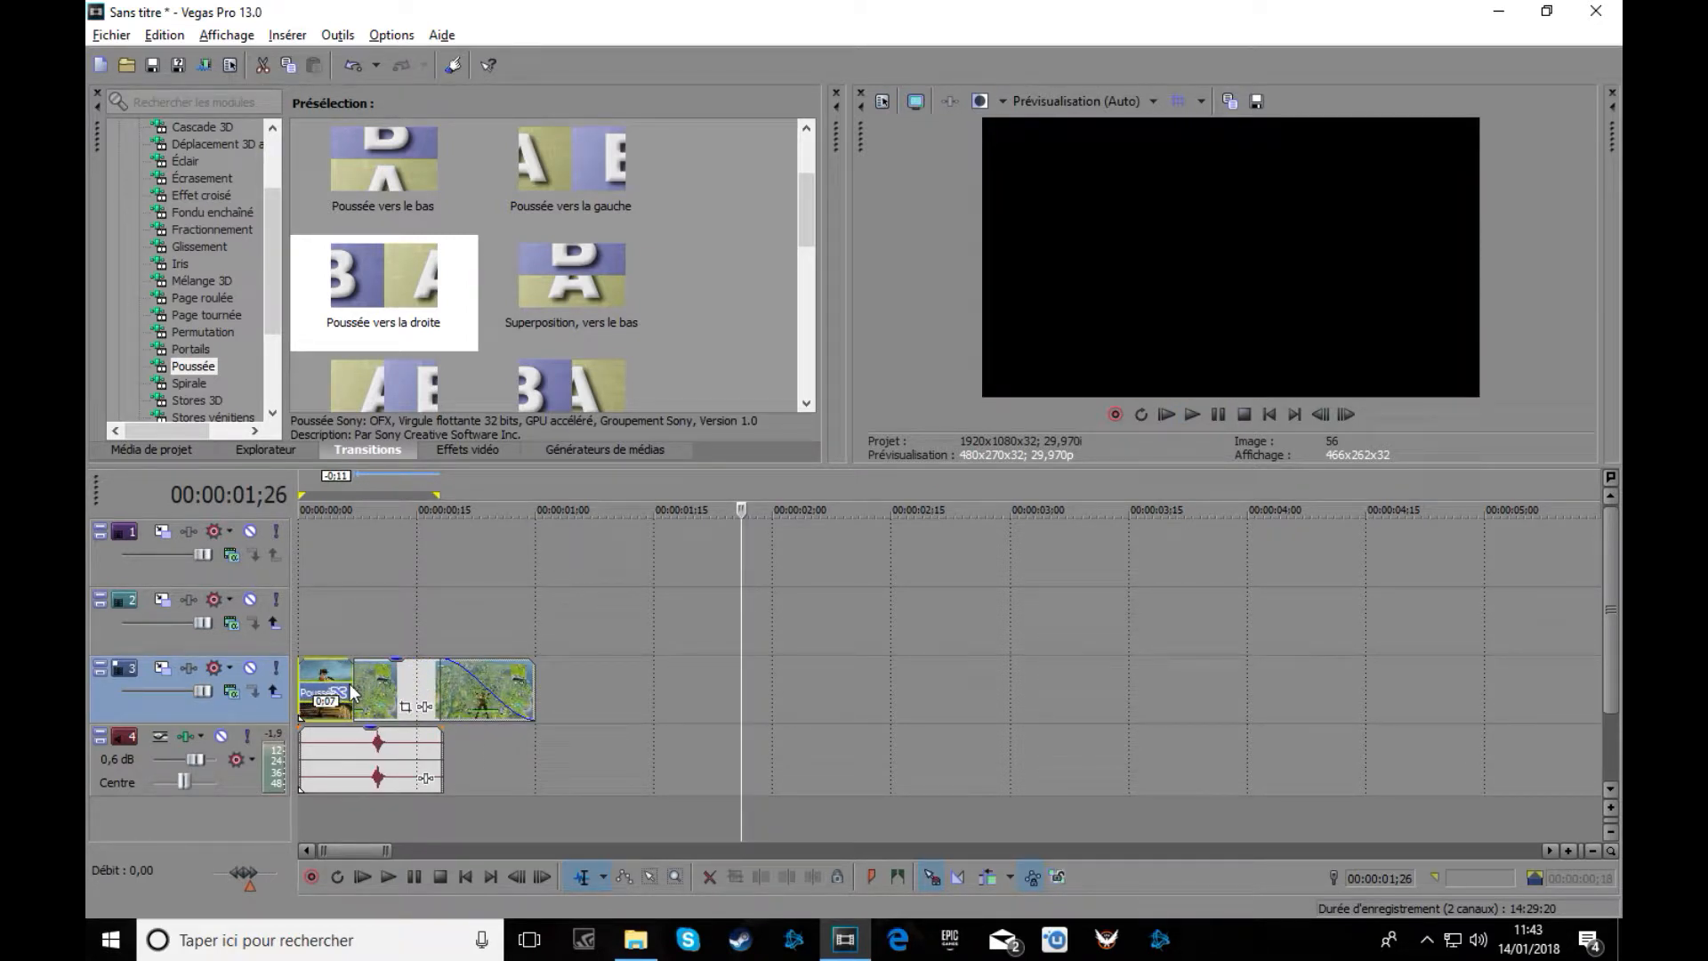
drag(354, 681, 535, 658)
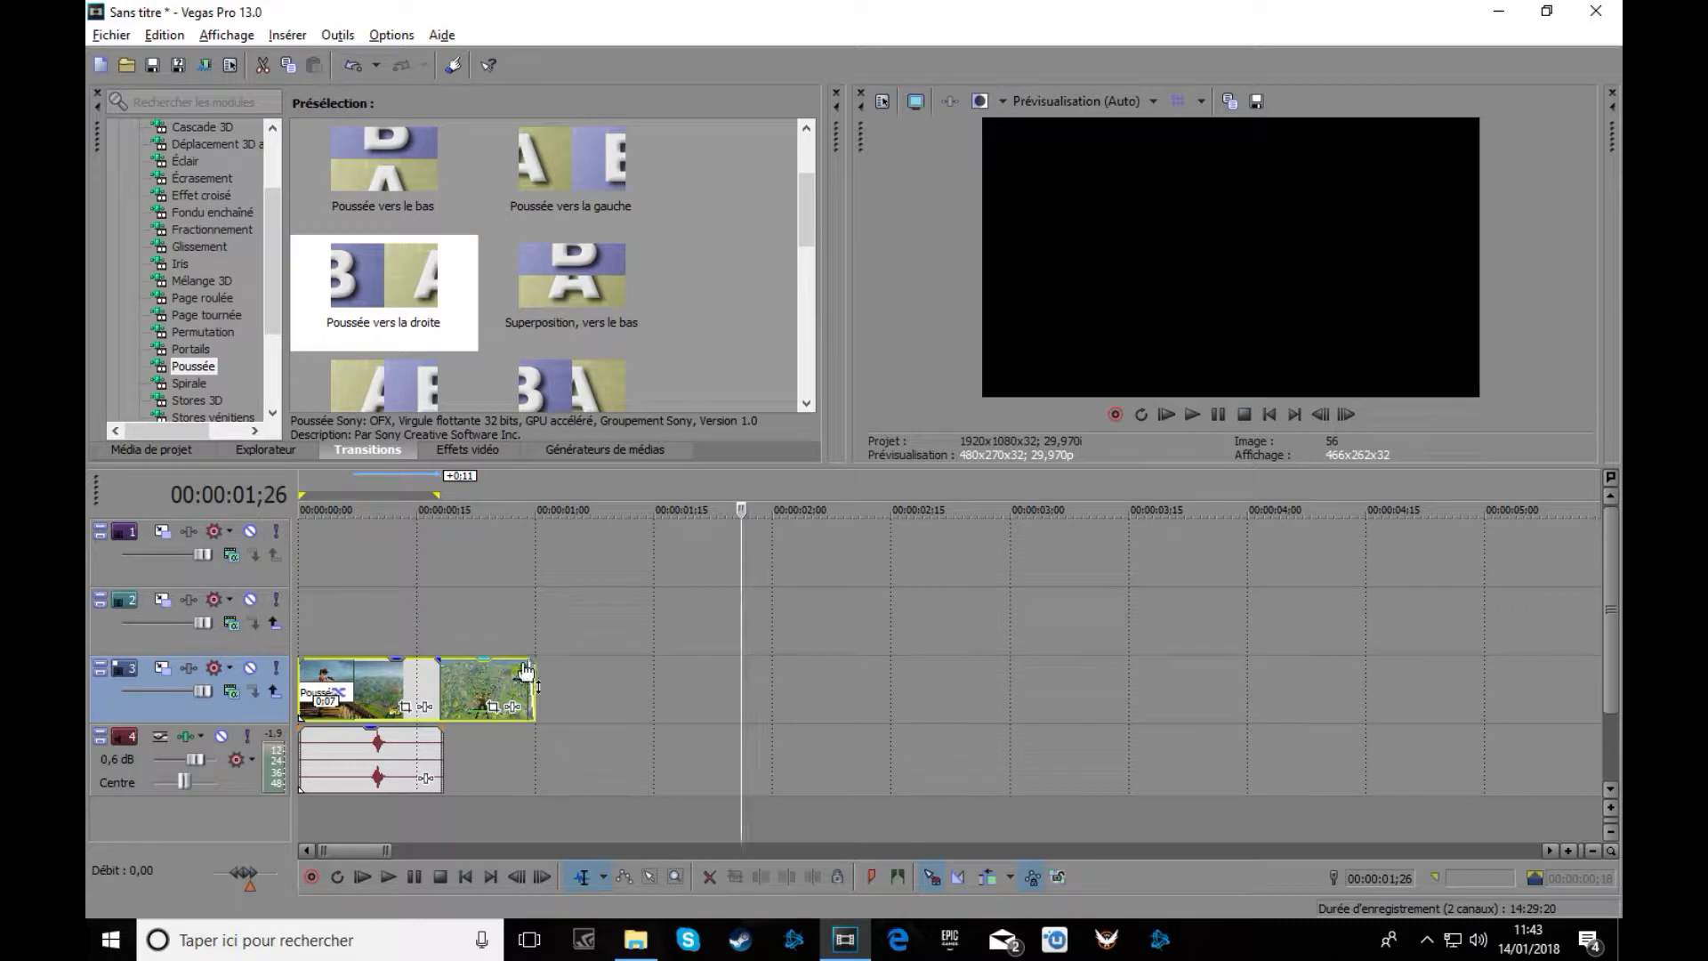
drag(532, 661, 543, 661)
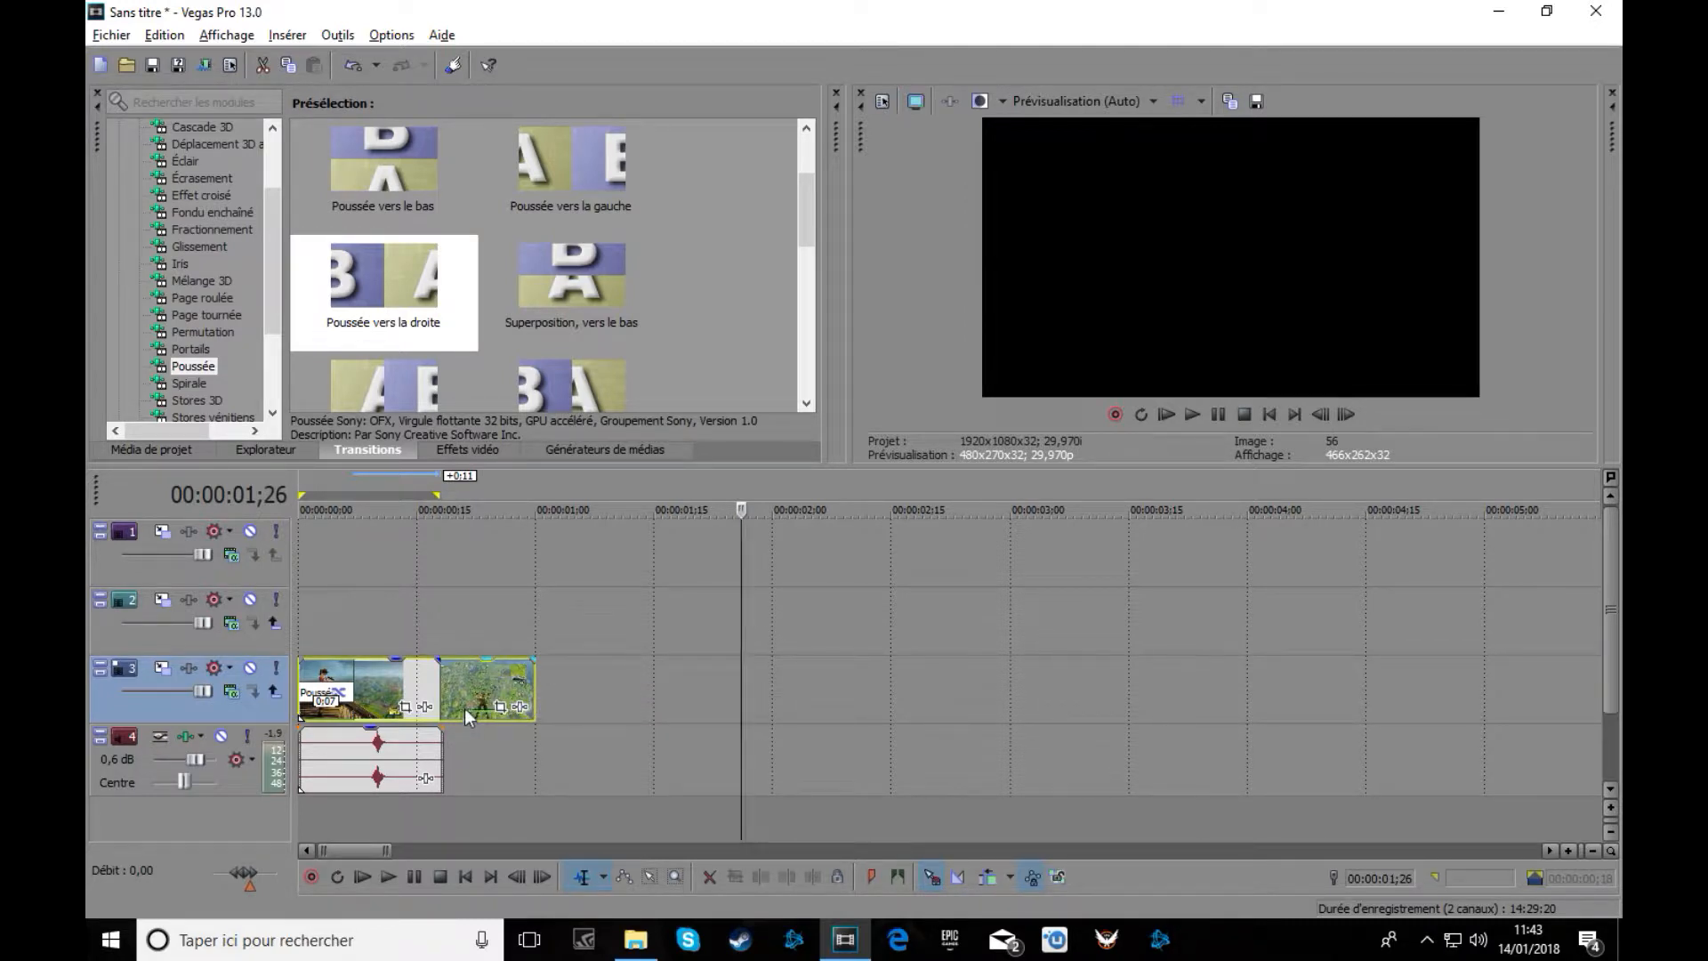
click(303, 485)
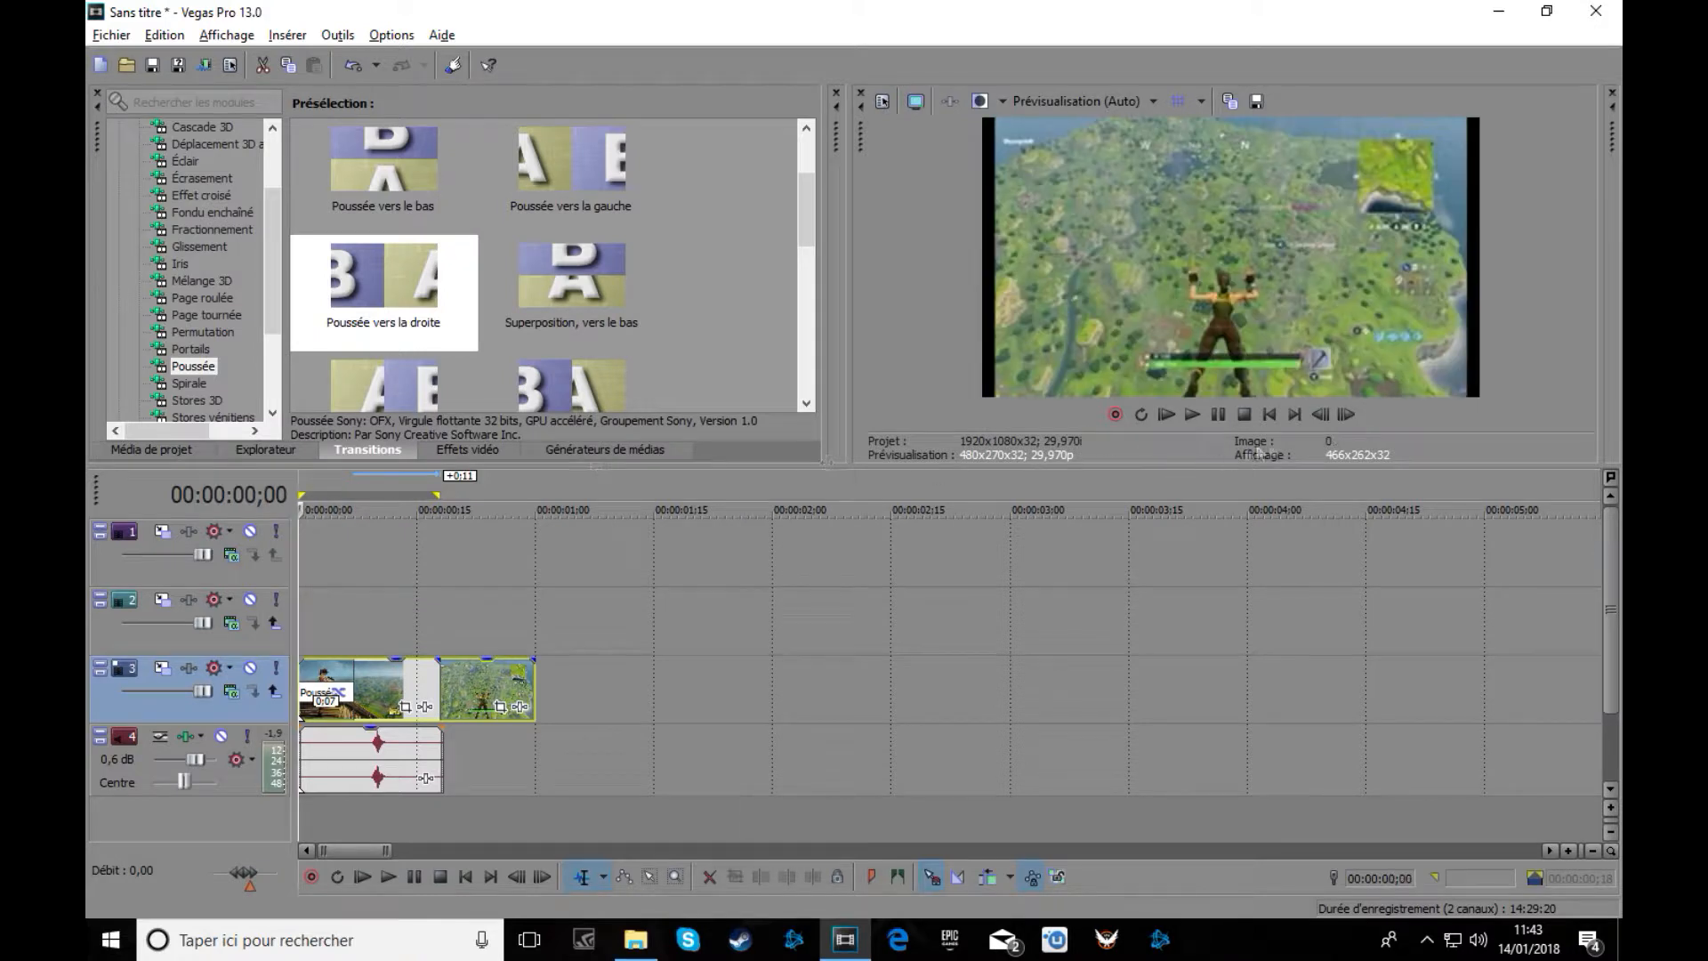
Extend the second Fortnite clip's end slightly, then replay and scrub the push transition.
click(1192, 415)
click(1219, 414)
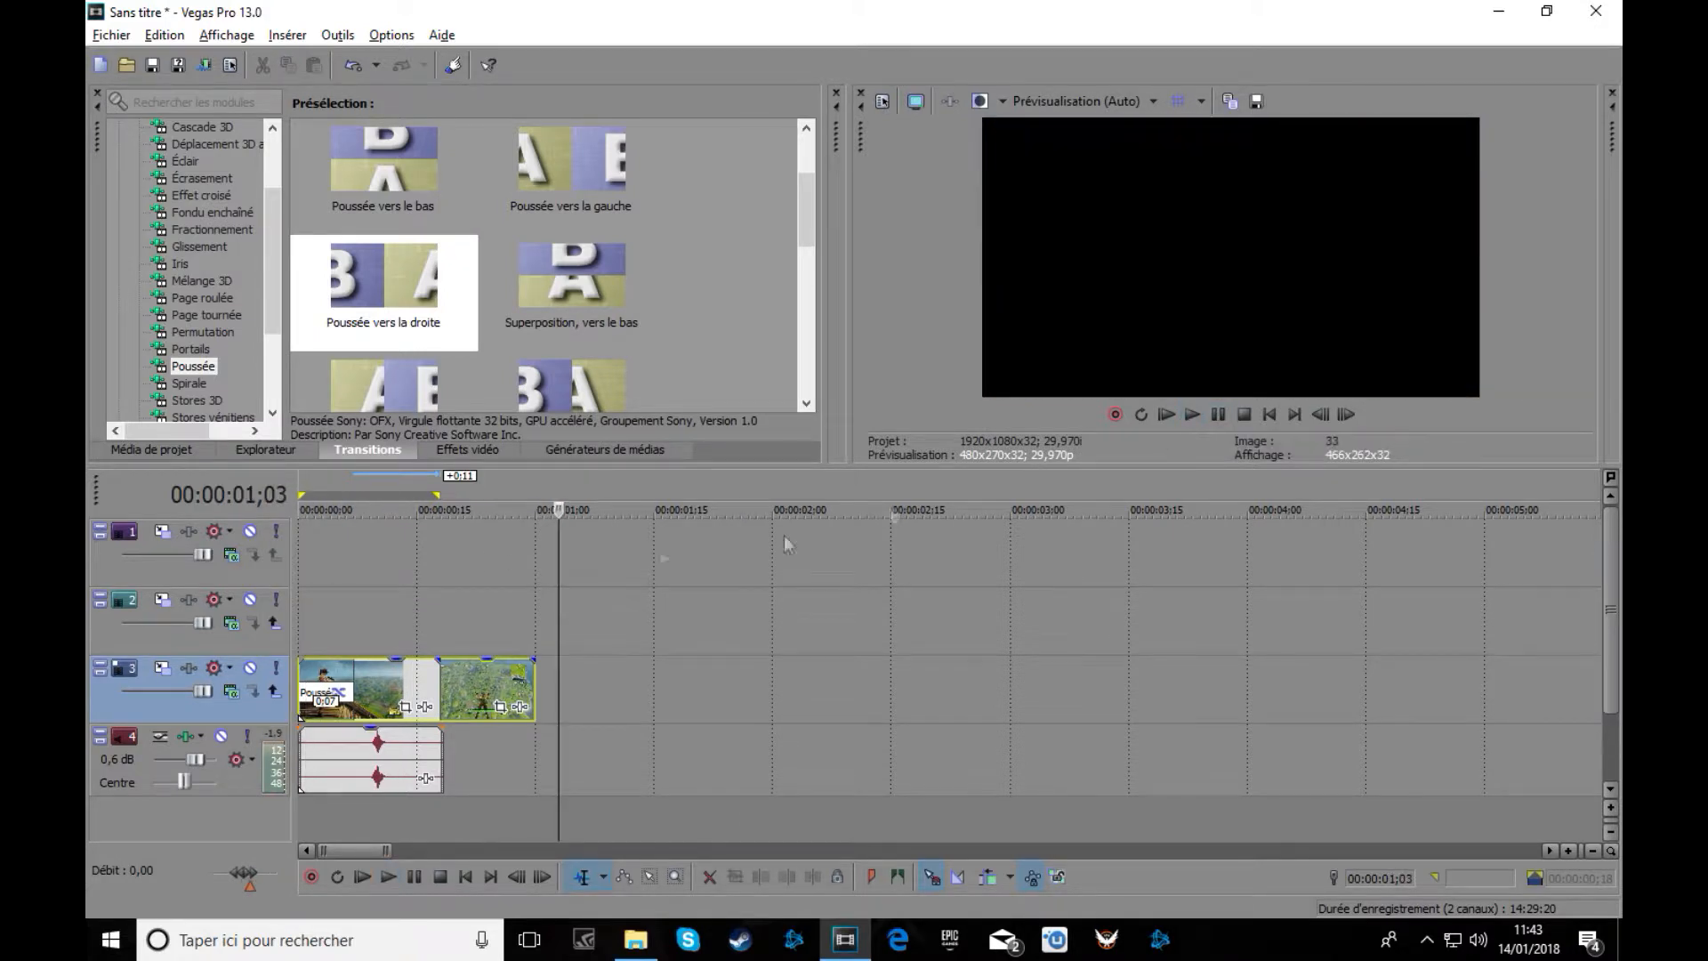
click(303, 483)
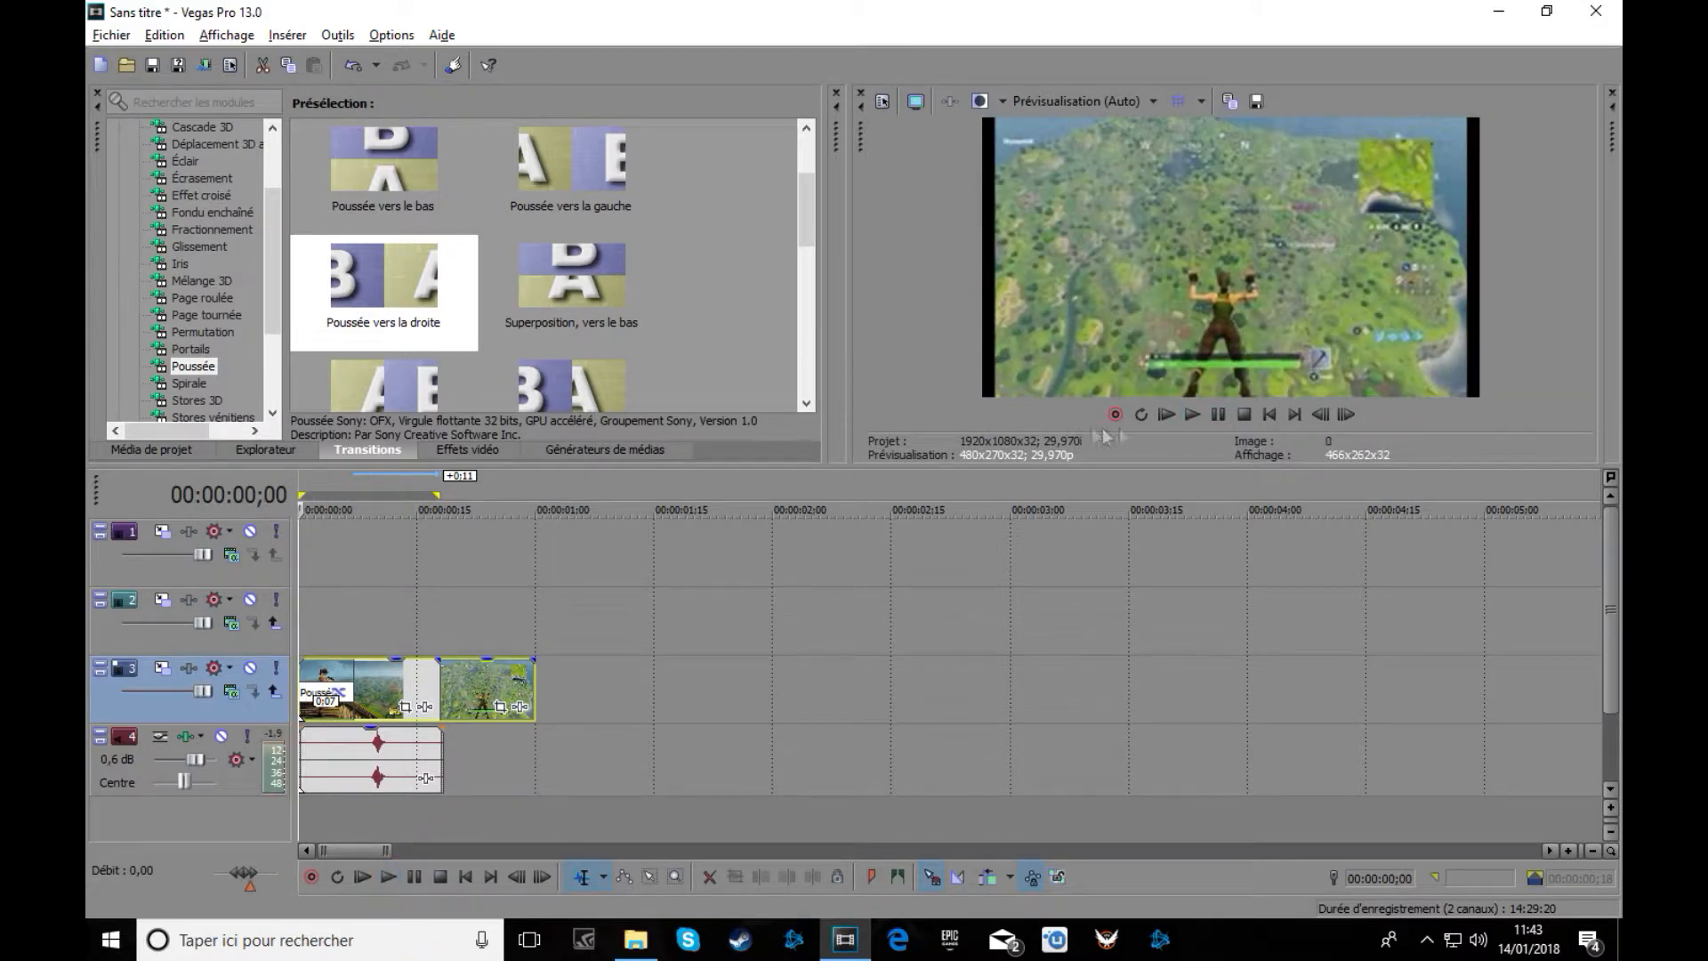
click(1193, 414)
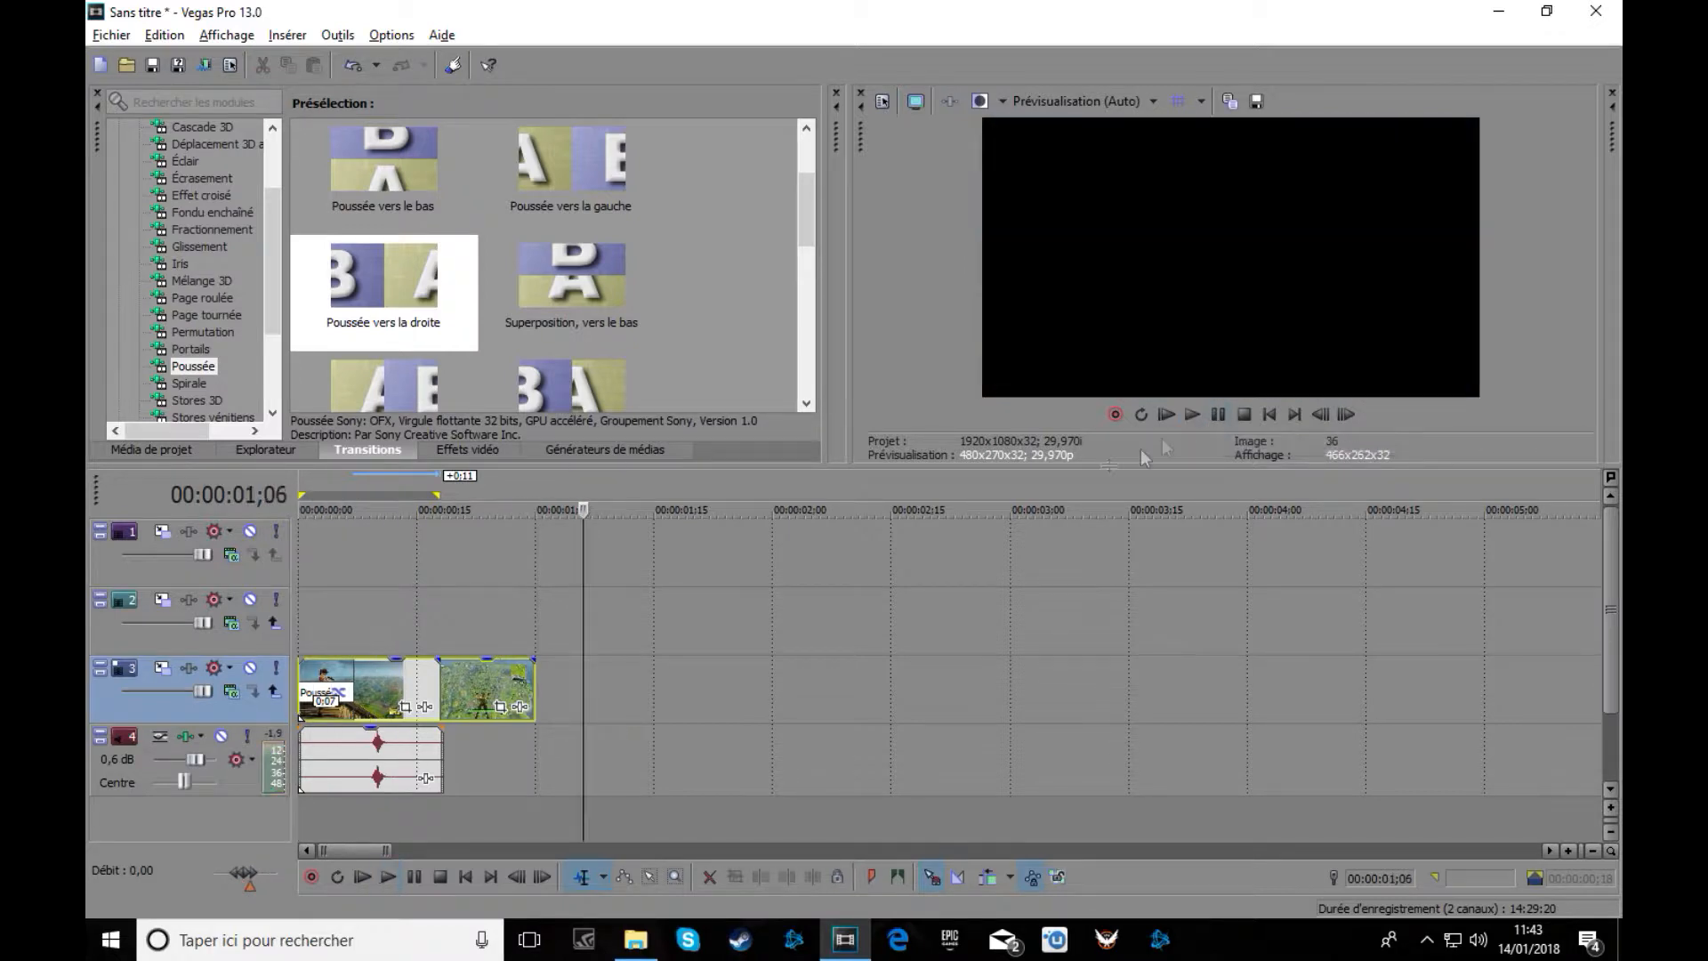
drag(535, 692, 551, 692)
click(301, 477)
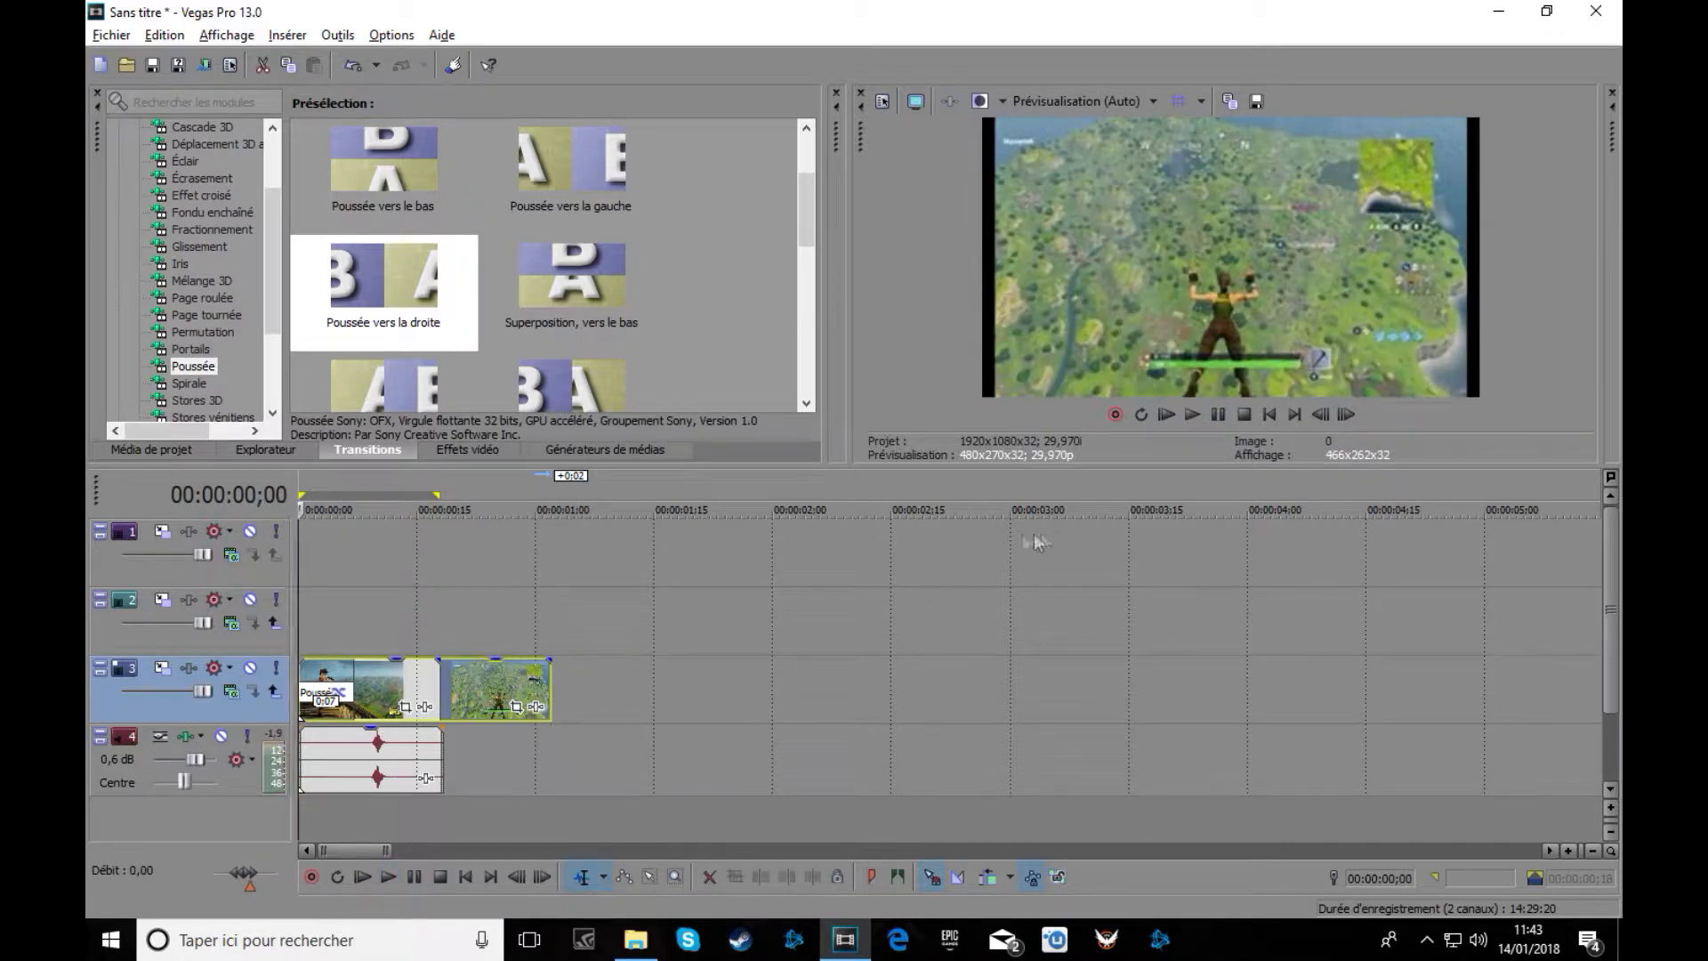
click(1191, 415)
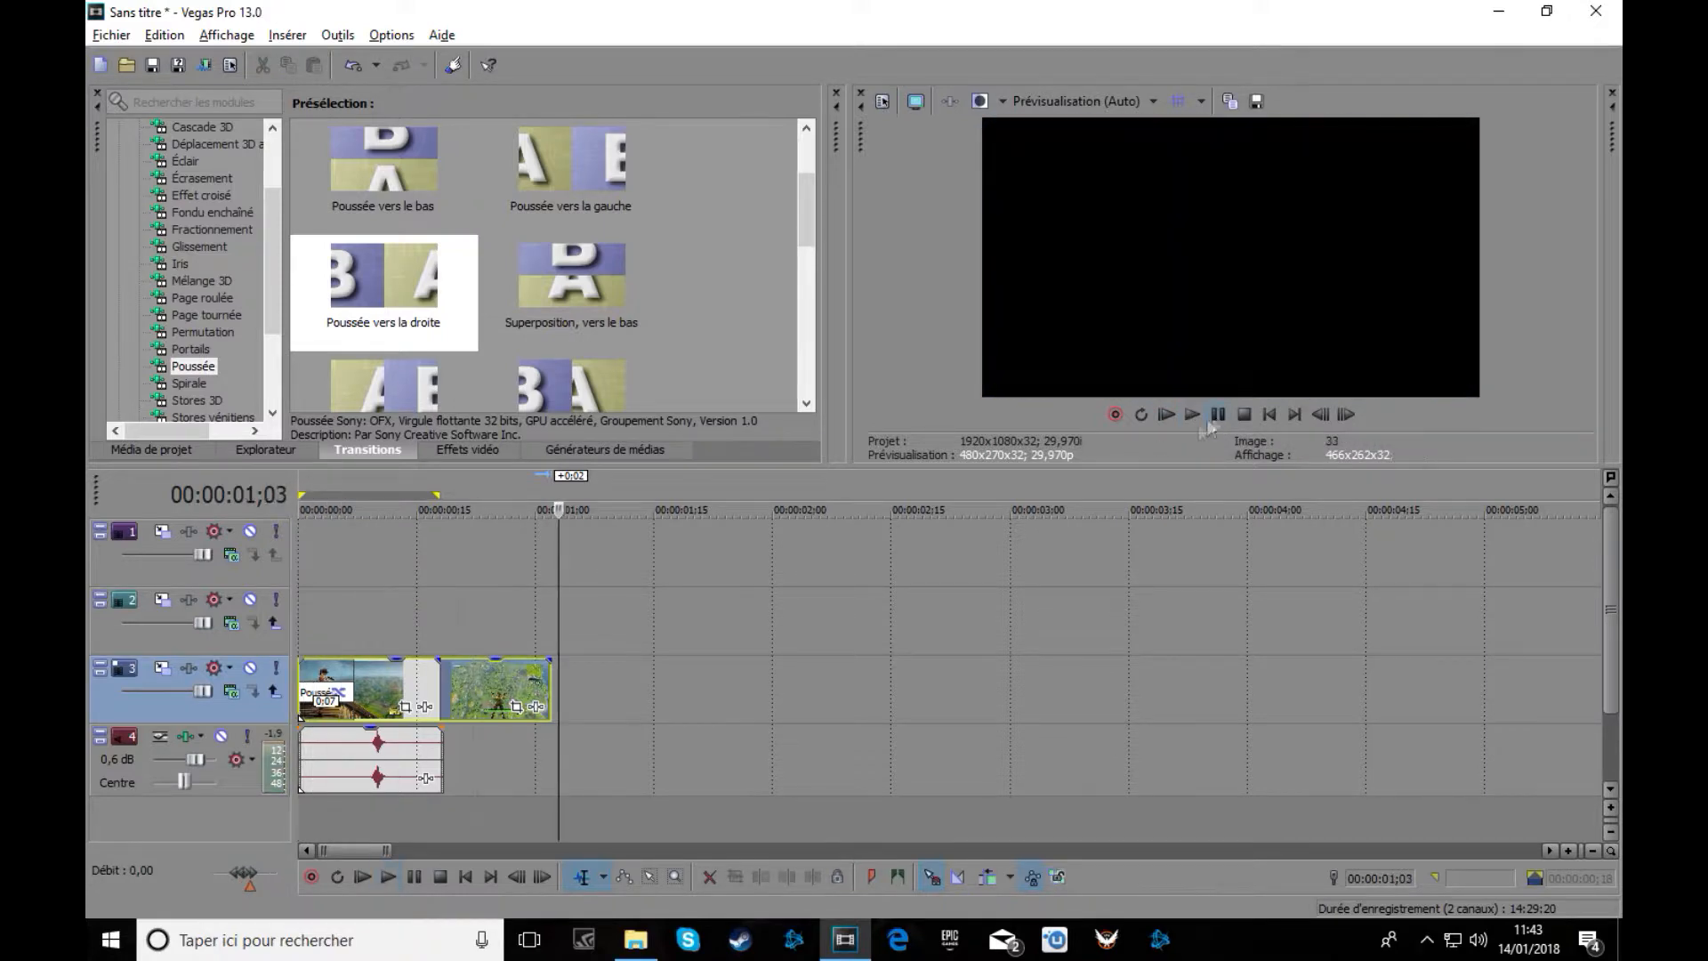
drag(561, 514, 335, 613)
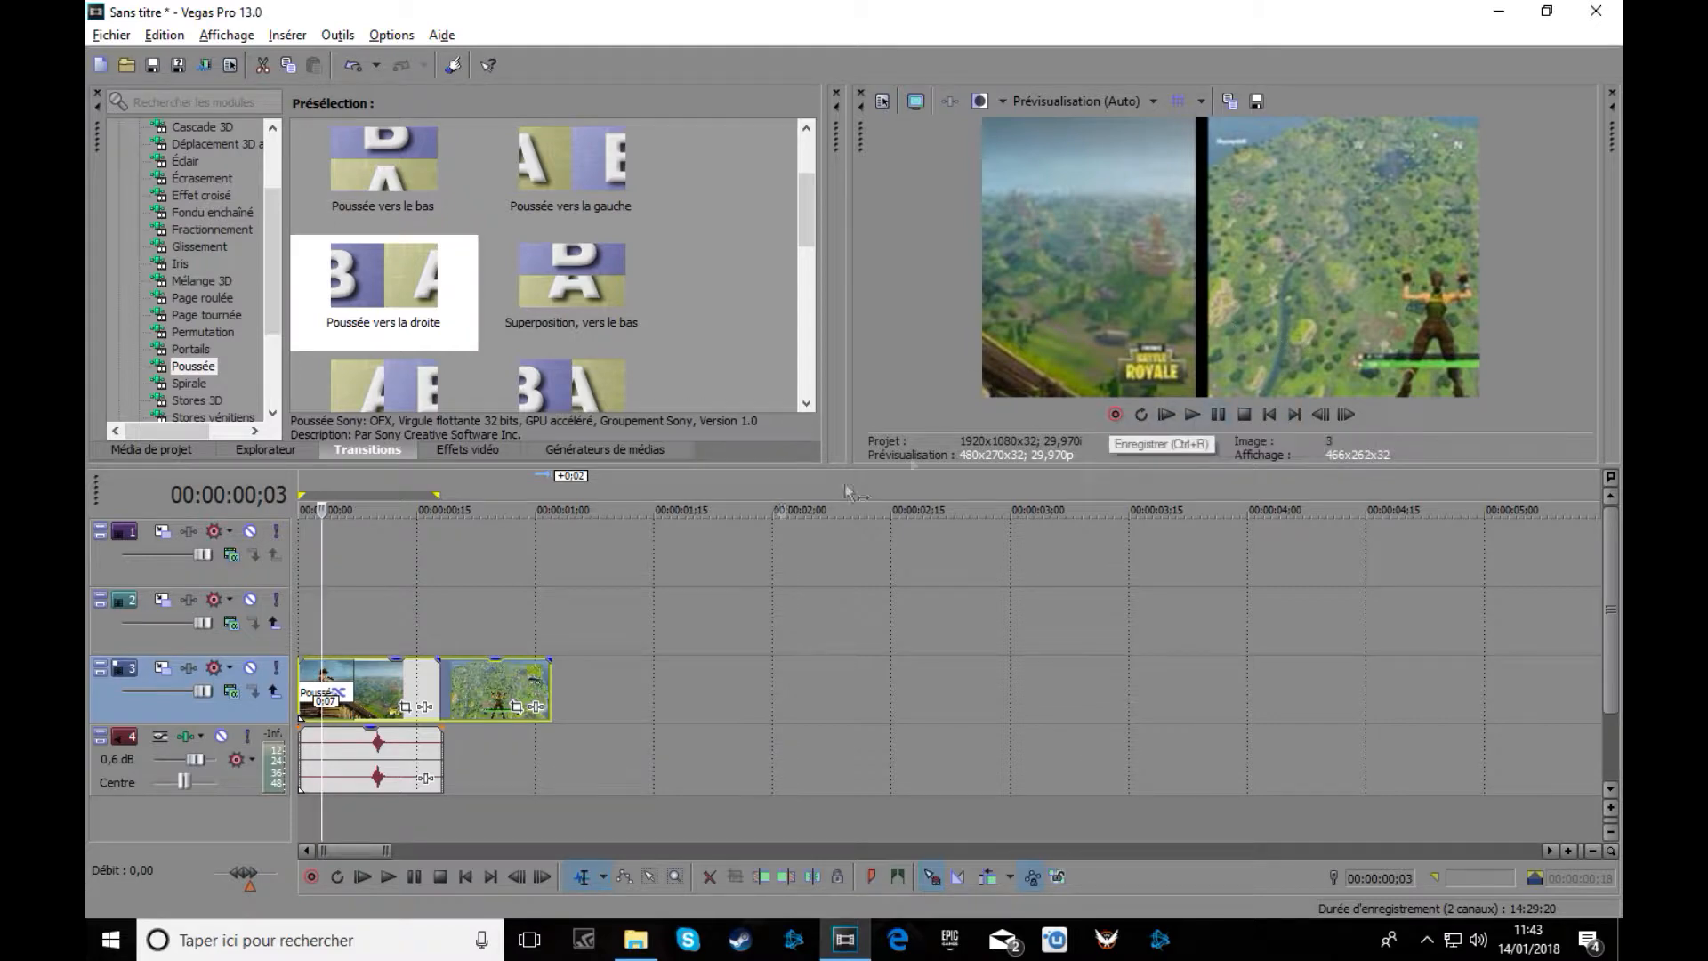
drag(320, 509, 299, 510)
click(1193, 414)
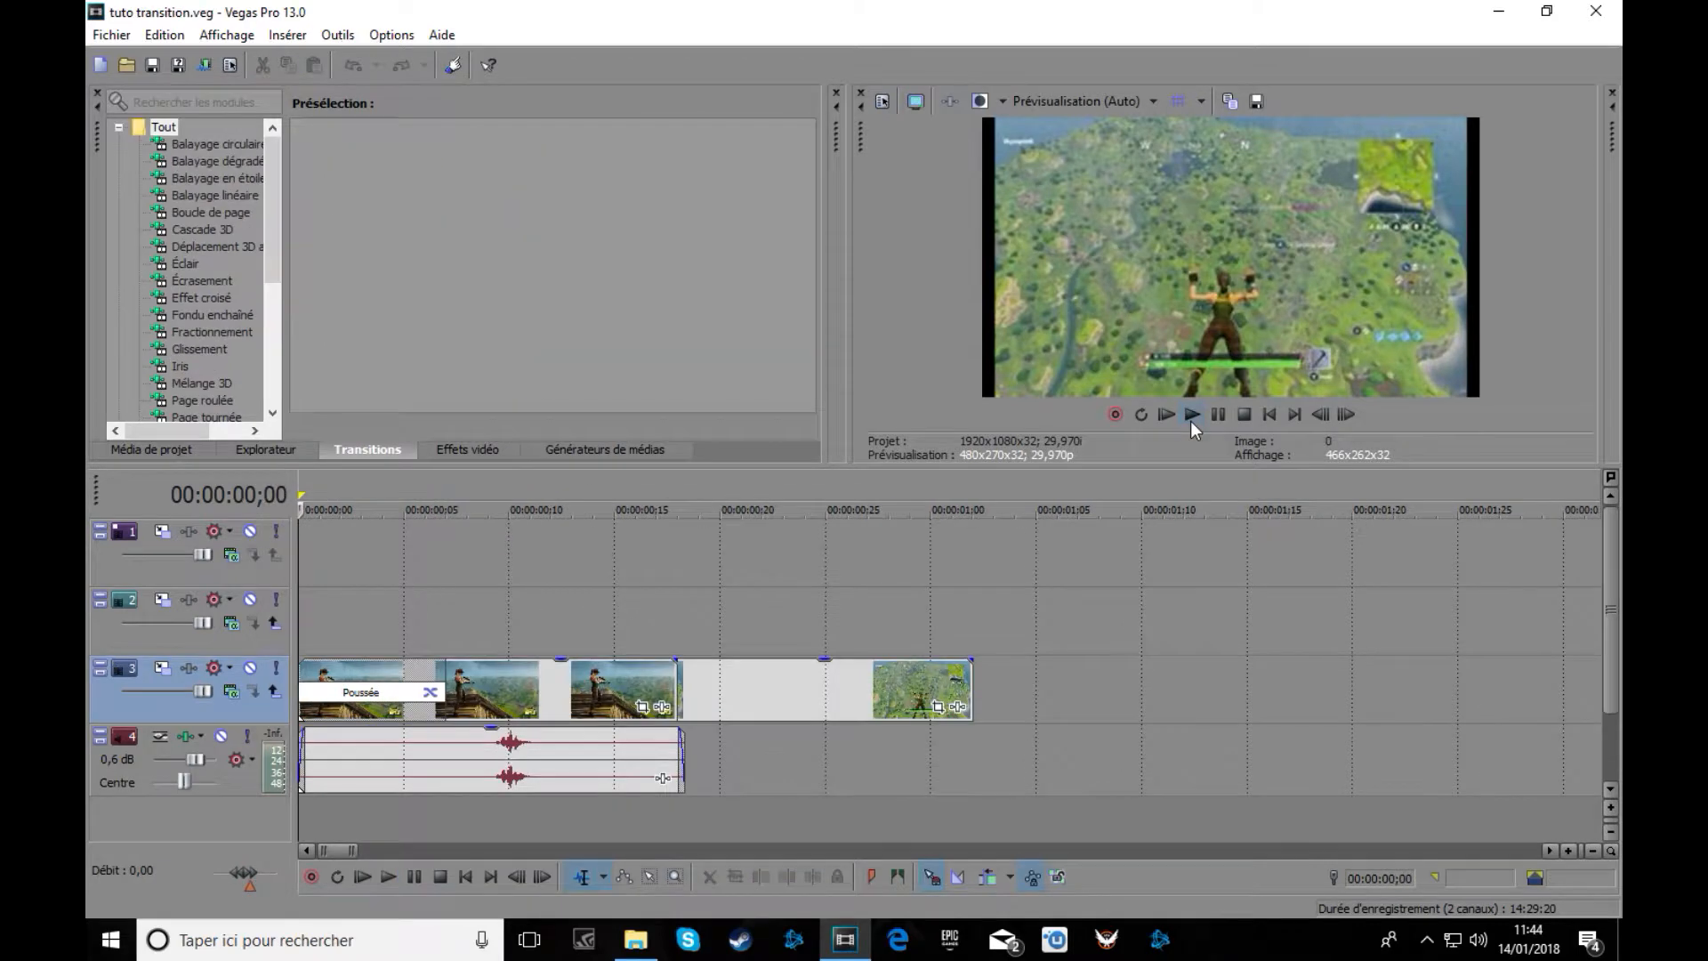
Play, pause, and scrub back through the push transition to its very first frame.
click(1192, 415)
click(1217, 415)
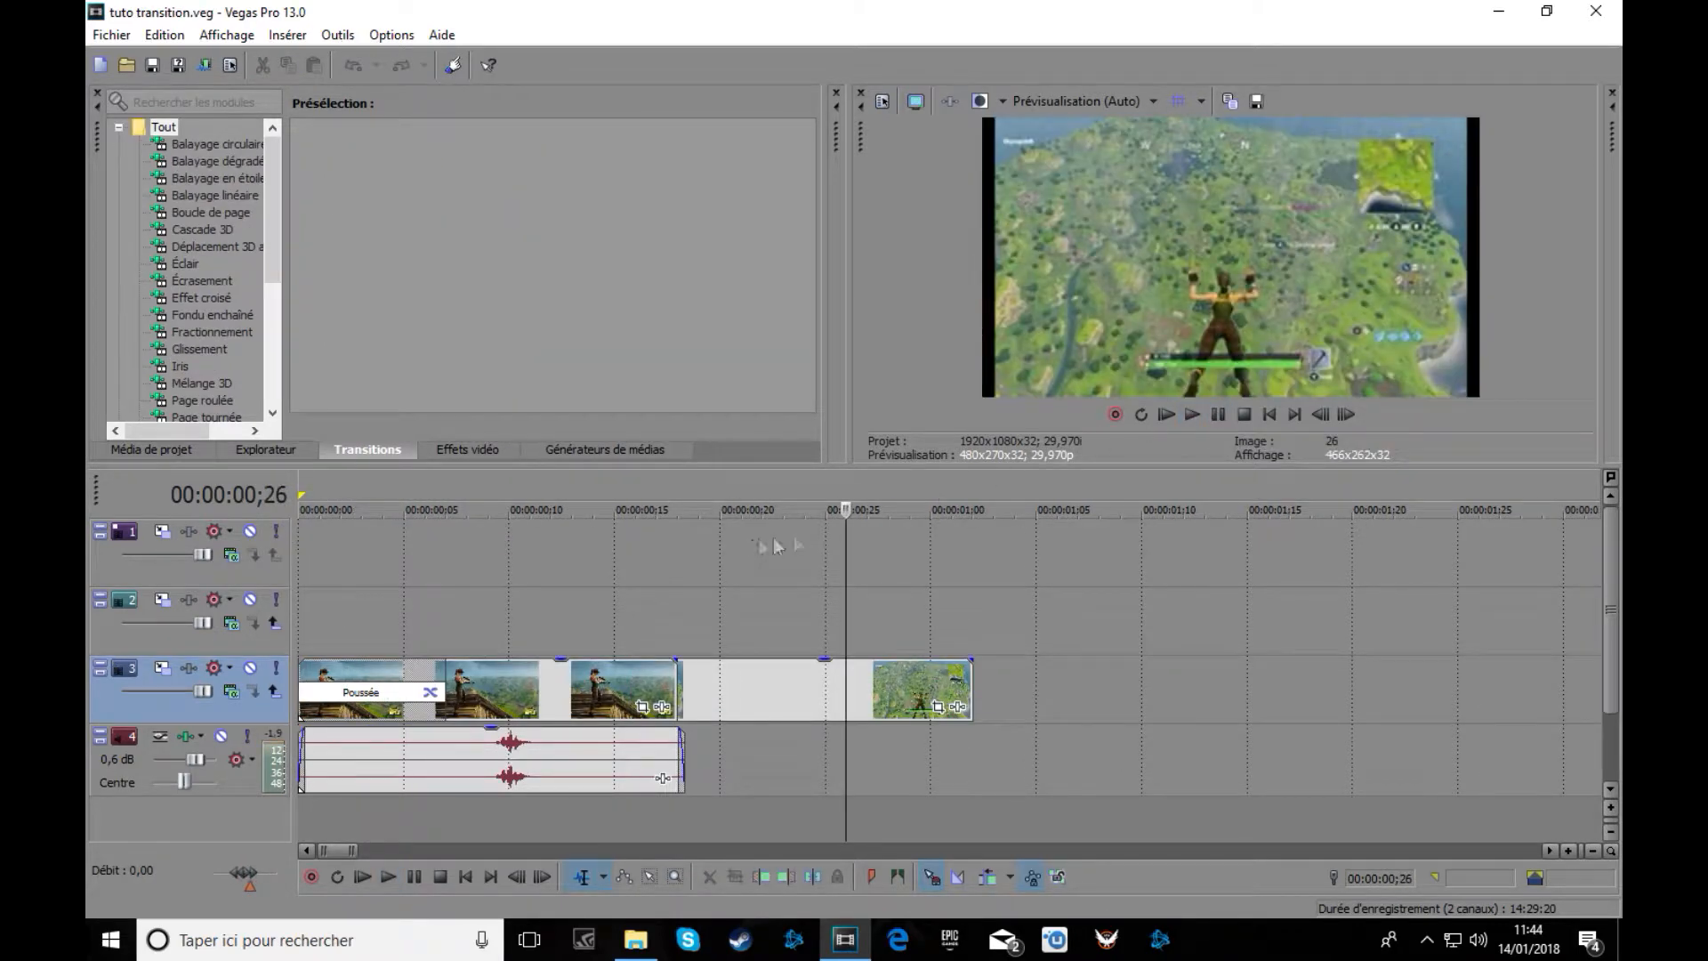
drag(846, 510, 283, 513)
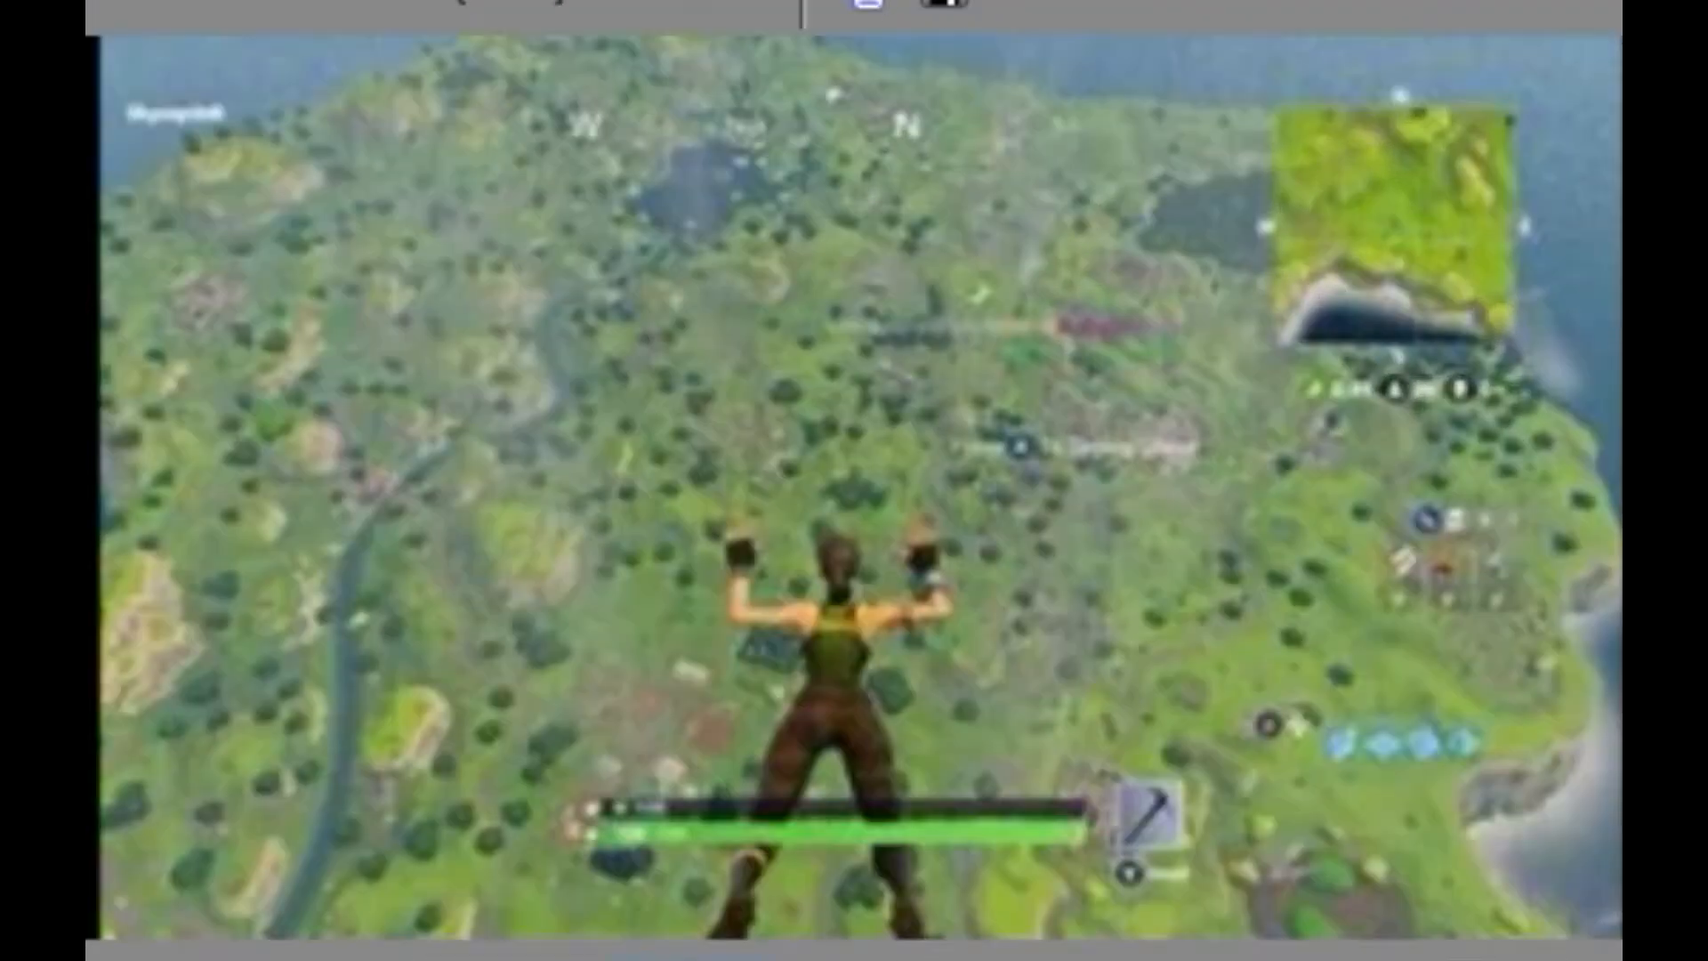
click(320, 512)
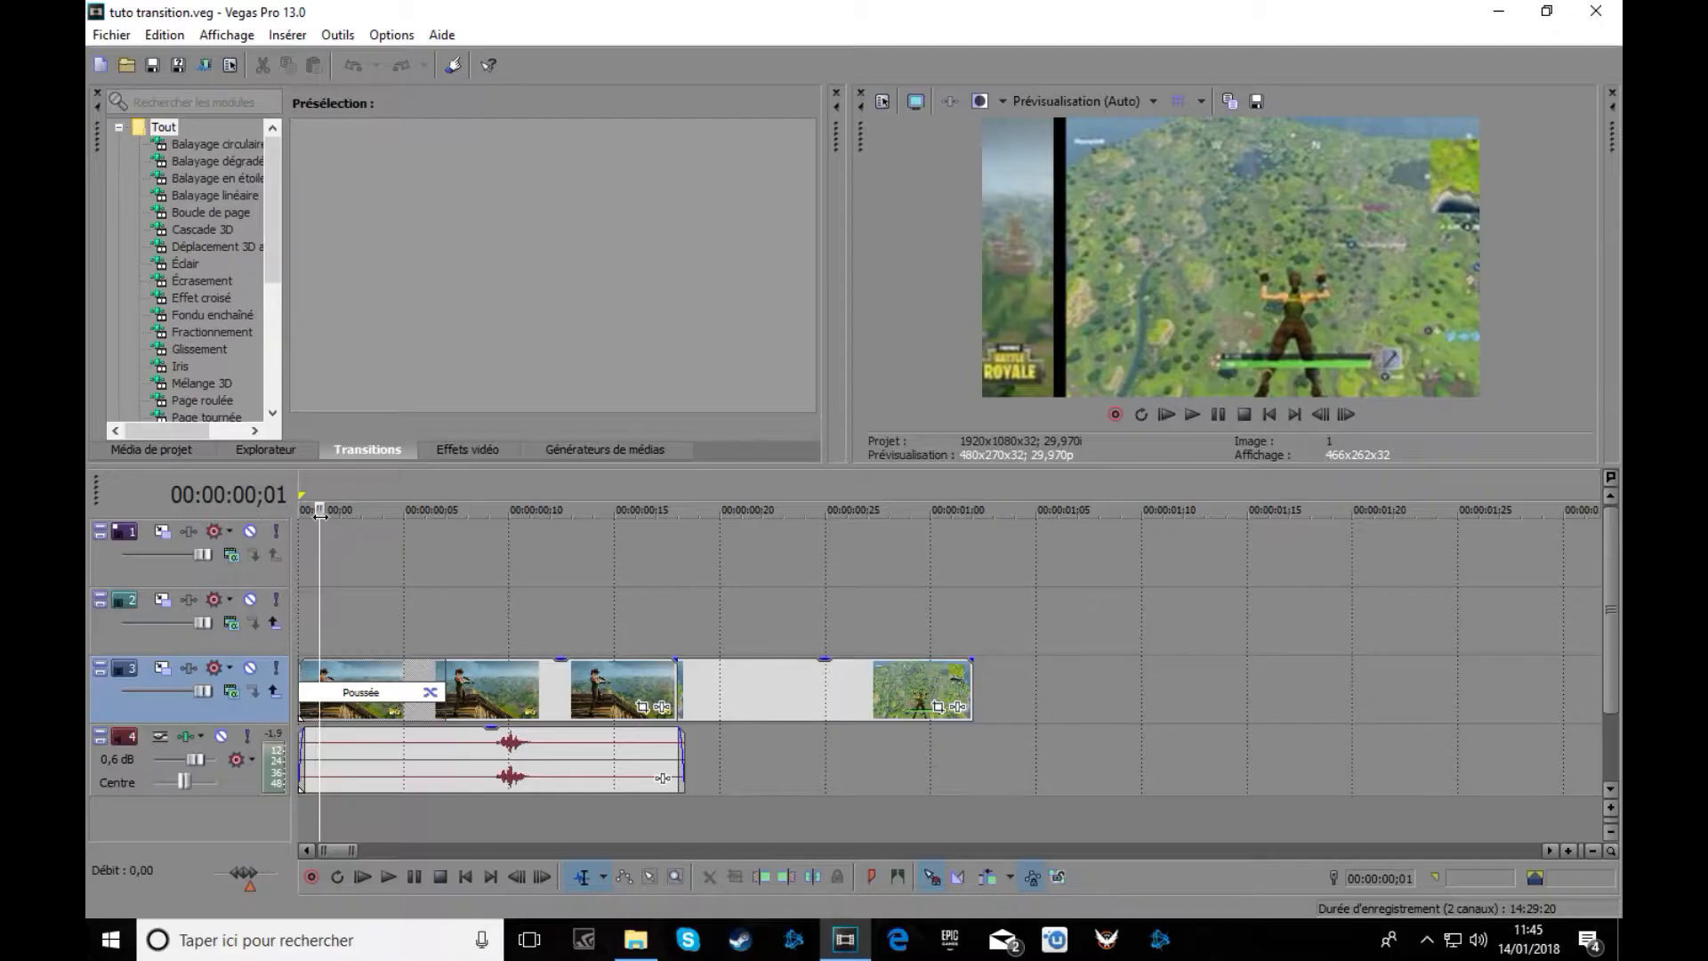
drag(320, 512, 265, 514)
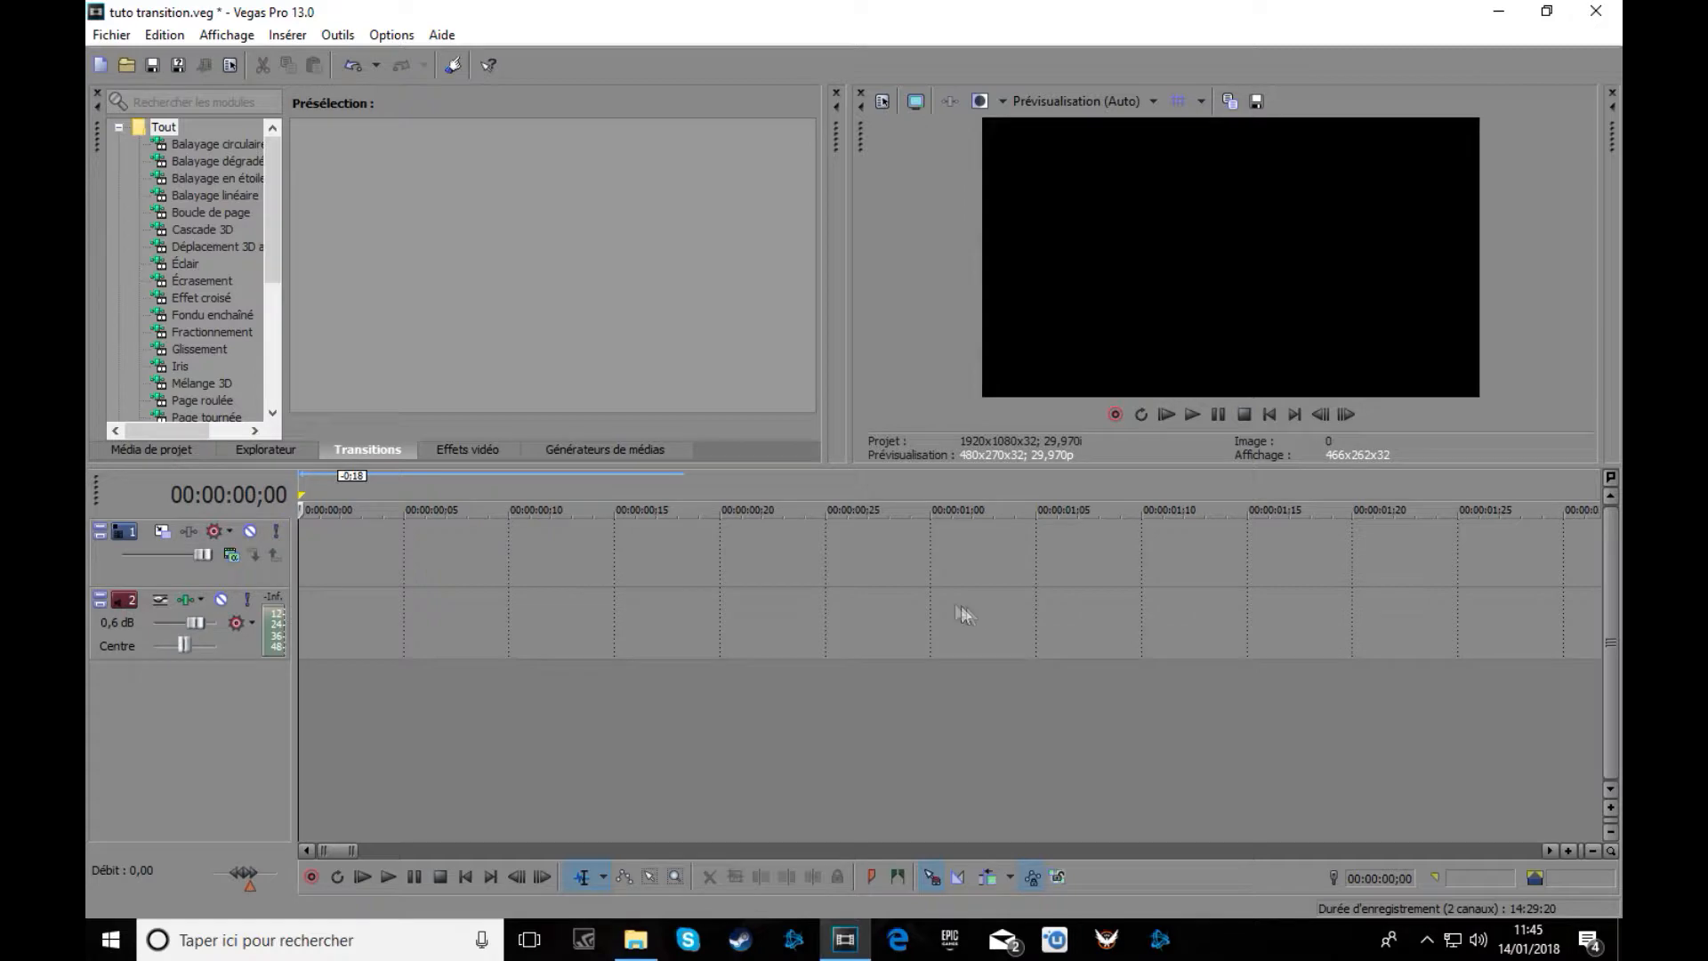
Drag the TV snow MP3 from the Tuto transition folder onto Vegas audio track 2.
click(635, 939)
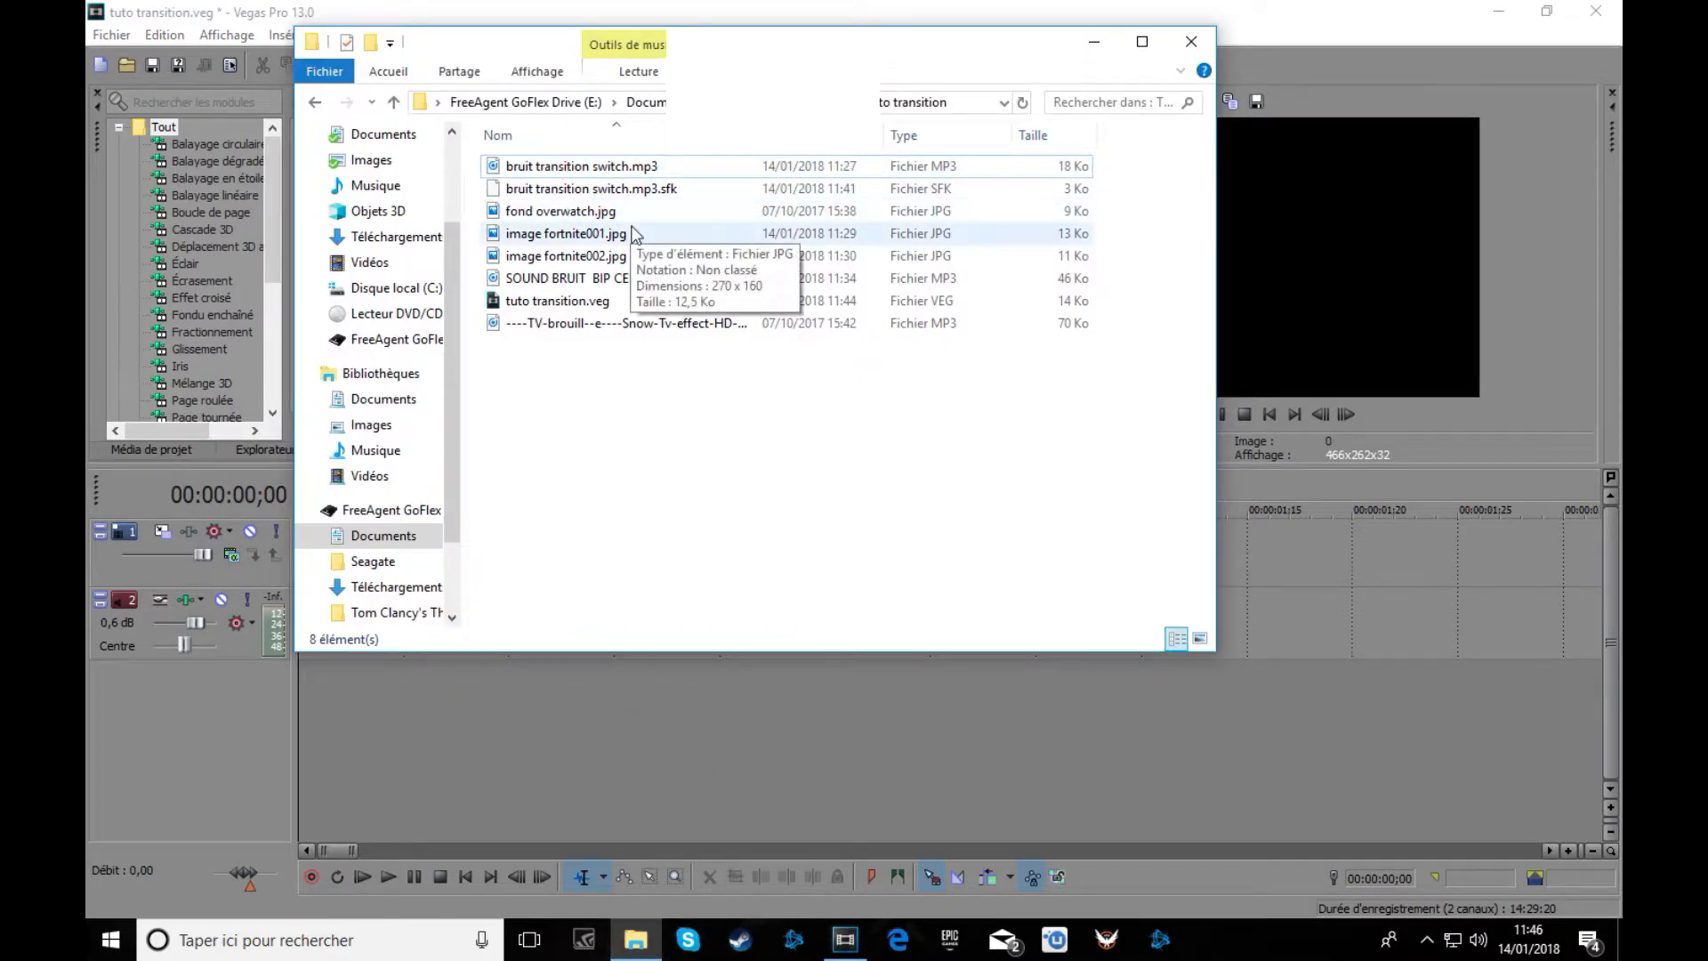
click(1094, 41)
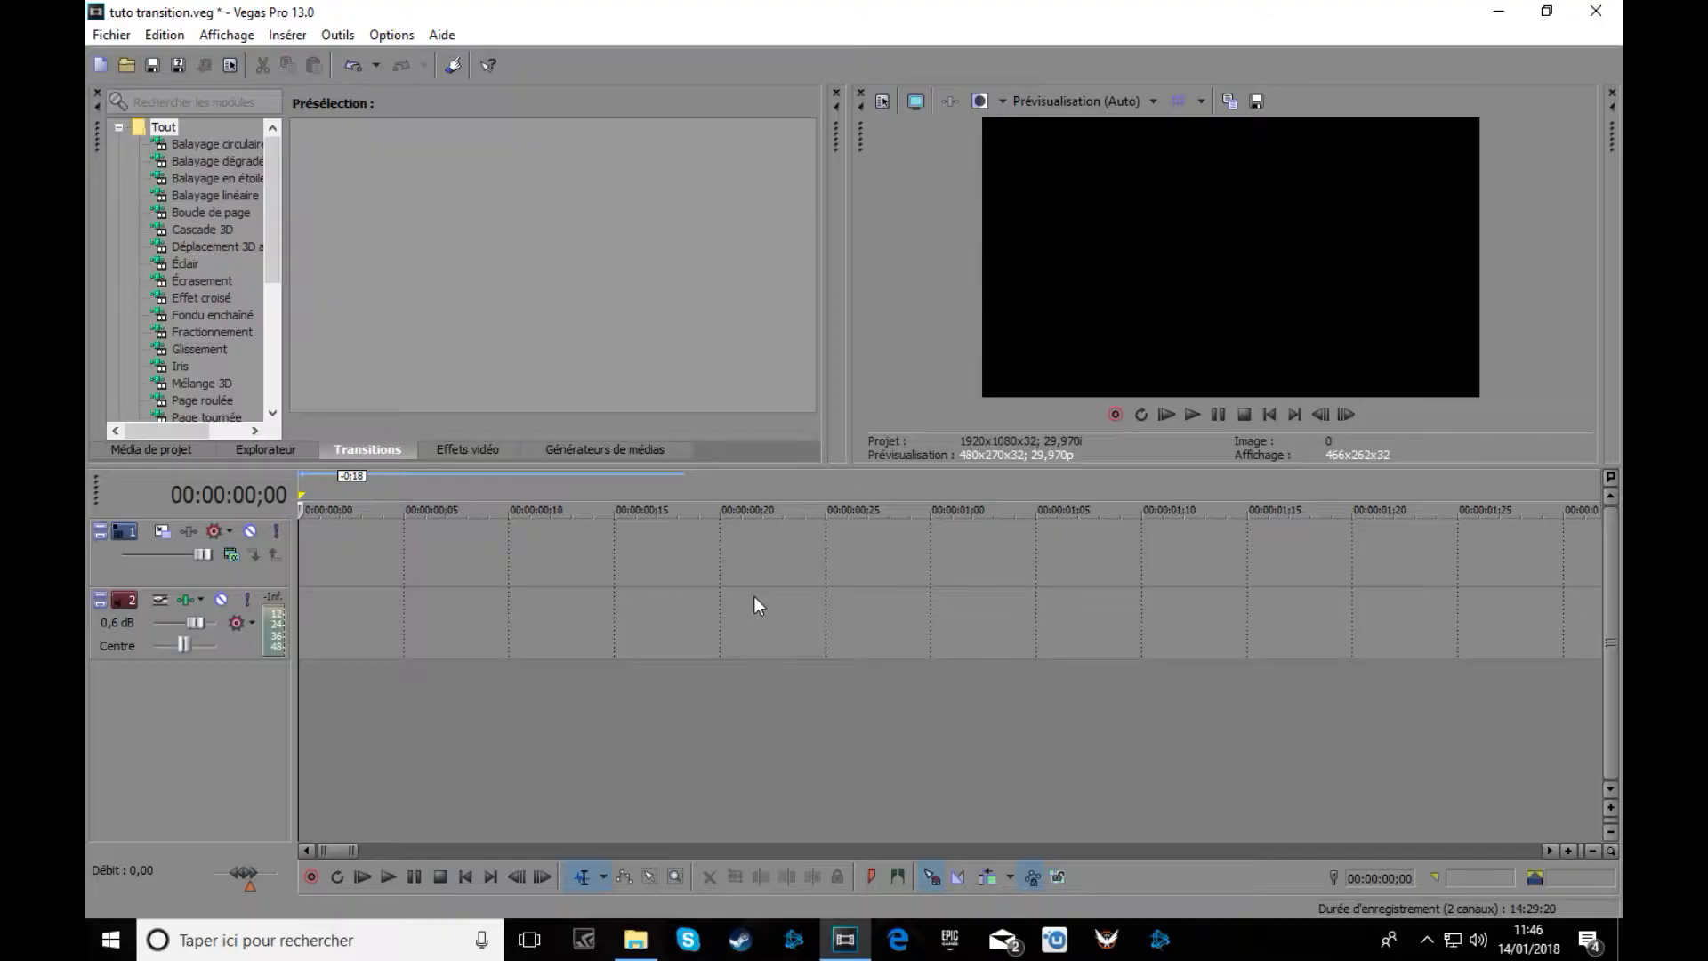
click(635, 939)
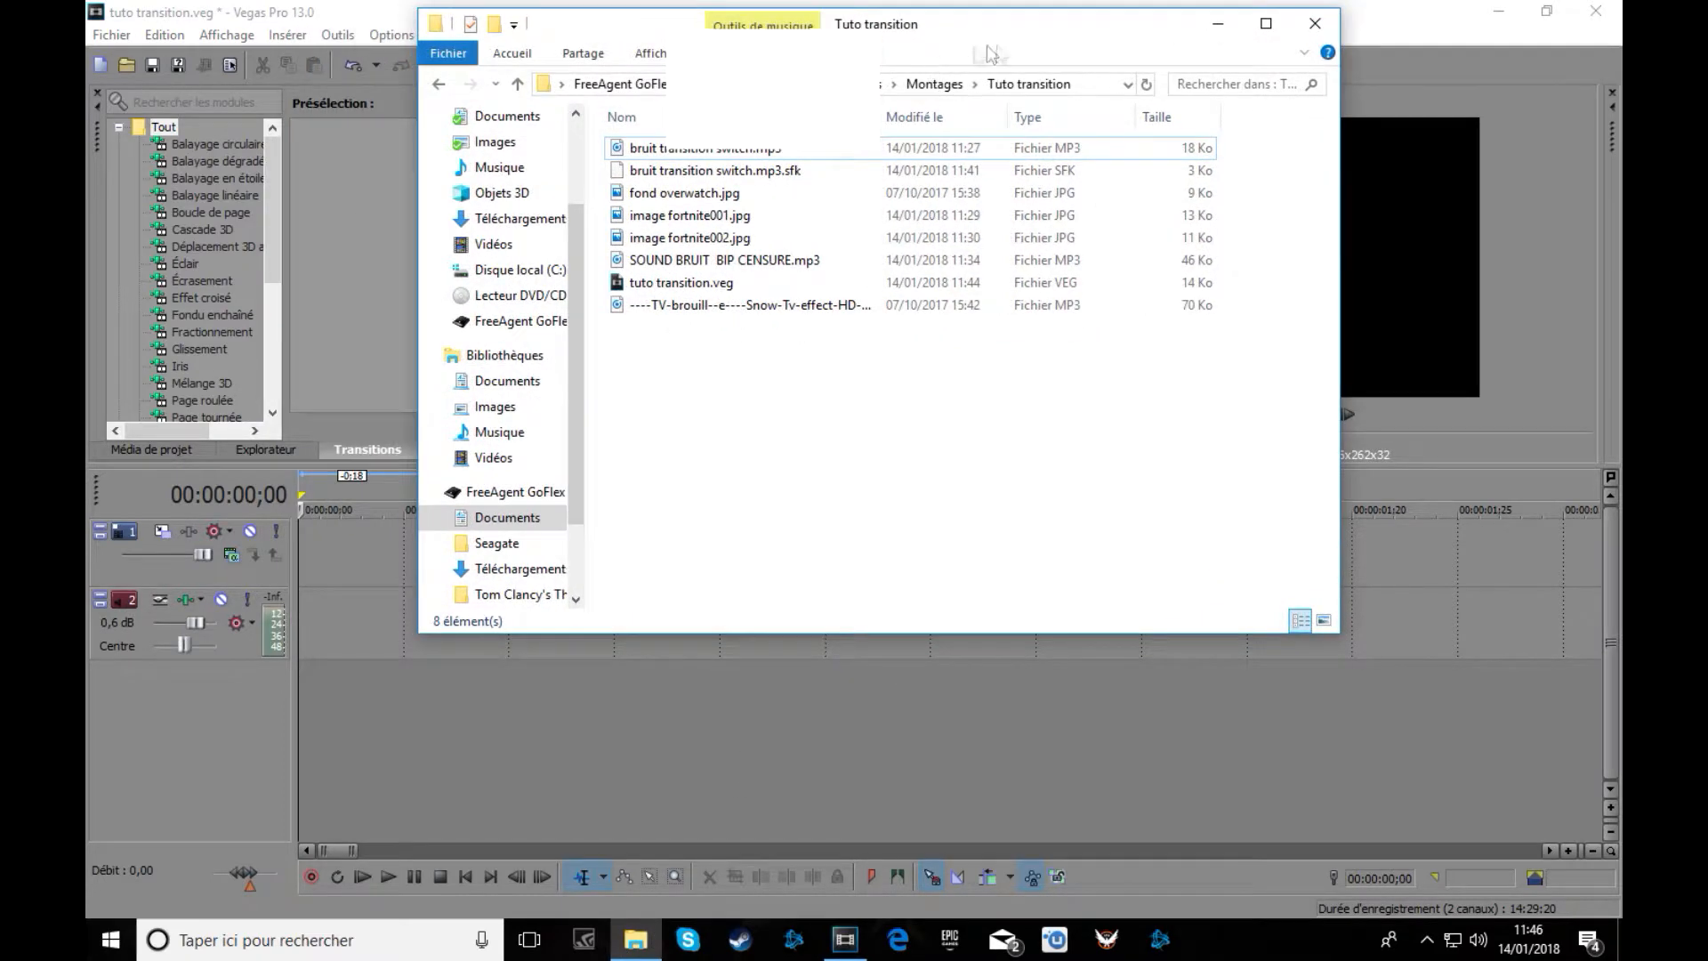
drag(735, 317, 307, 611)
click(1217, 23)
scroll(917, 560, down, 5)
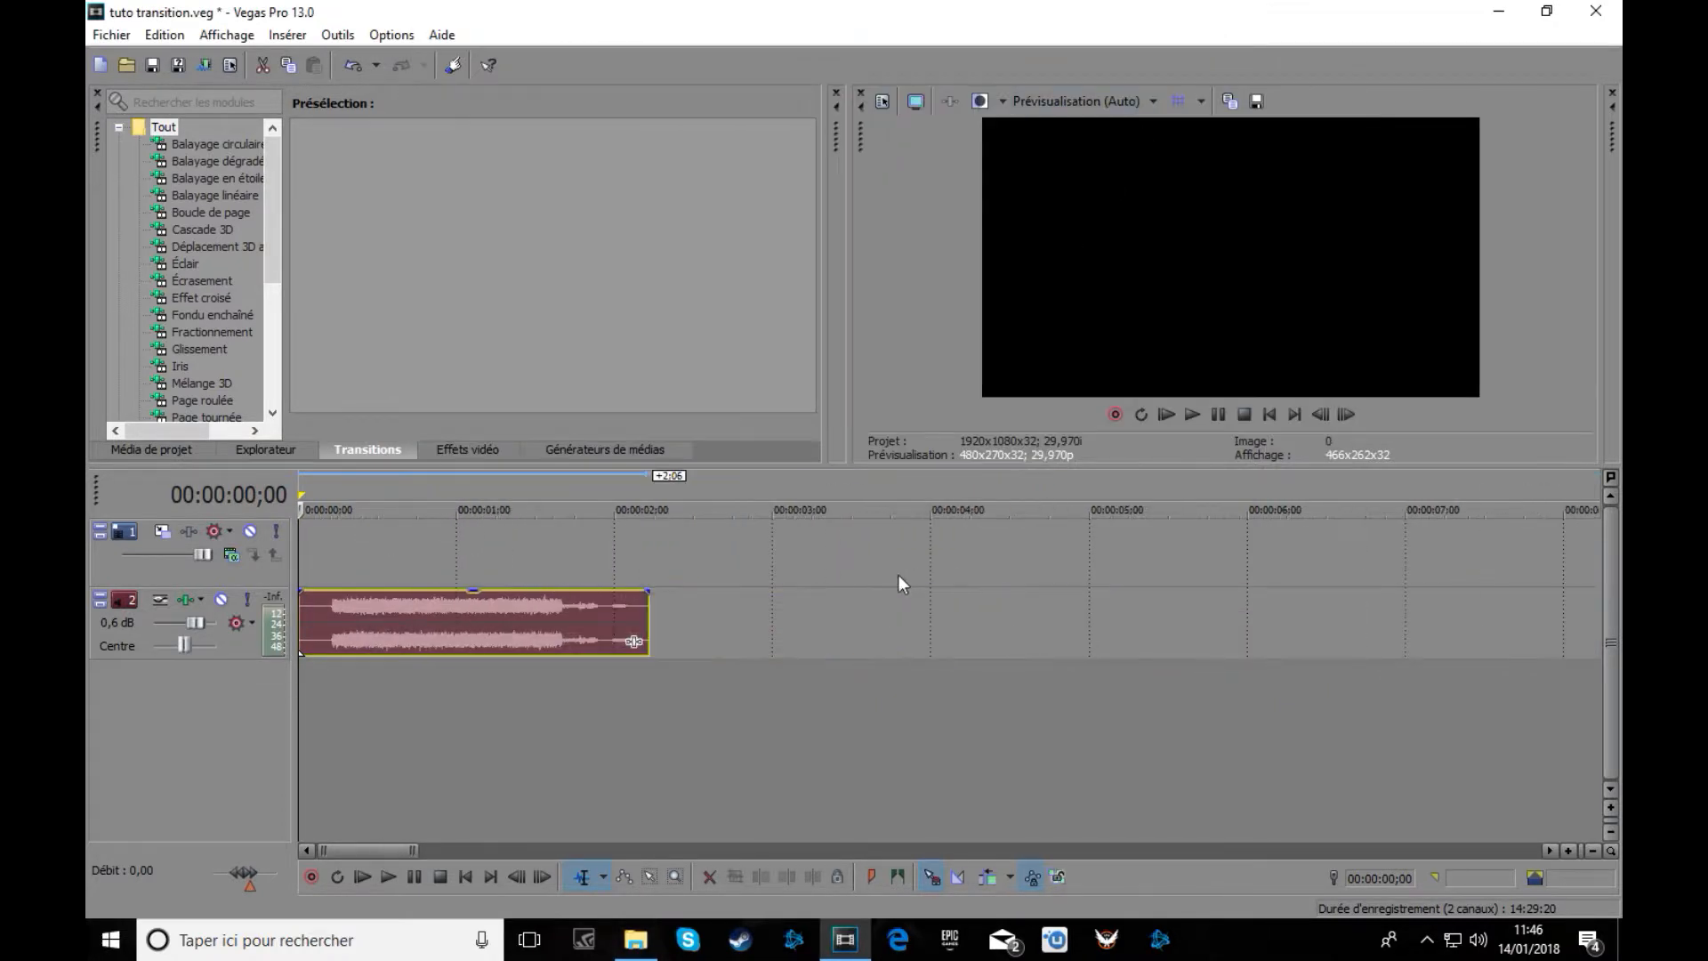
Listen to the snow sound, then trim both its end and beginning to a short piece.
click(1193, 412)
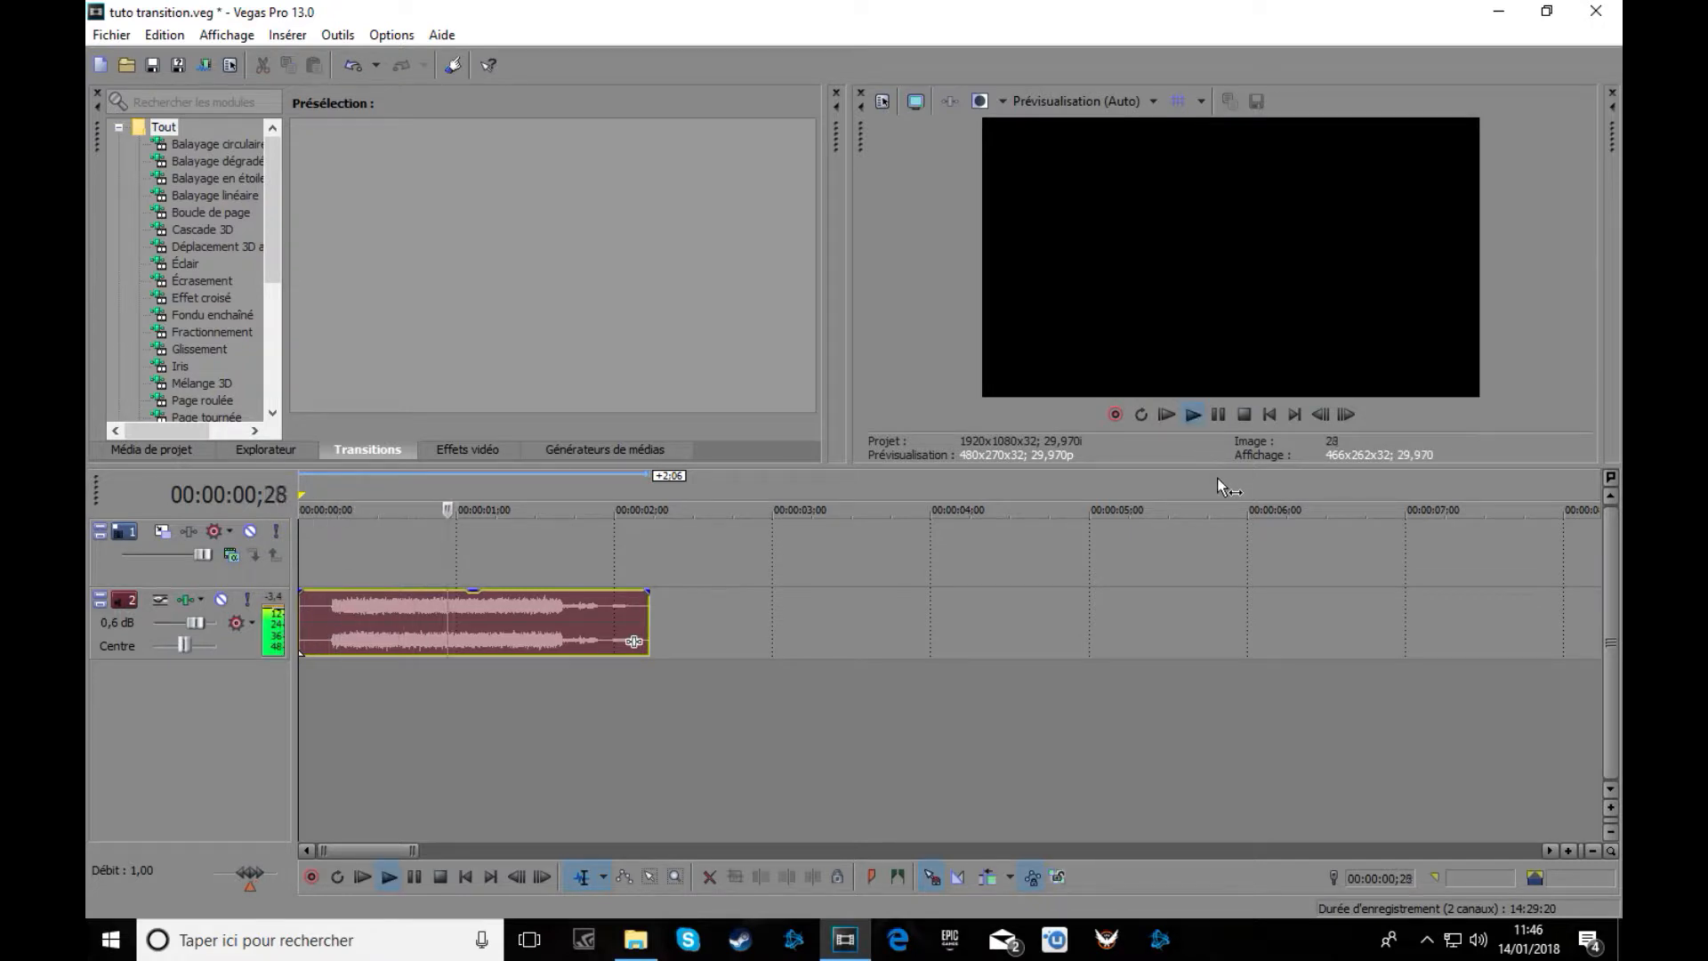
click(1218, 413)
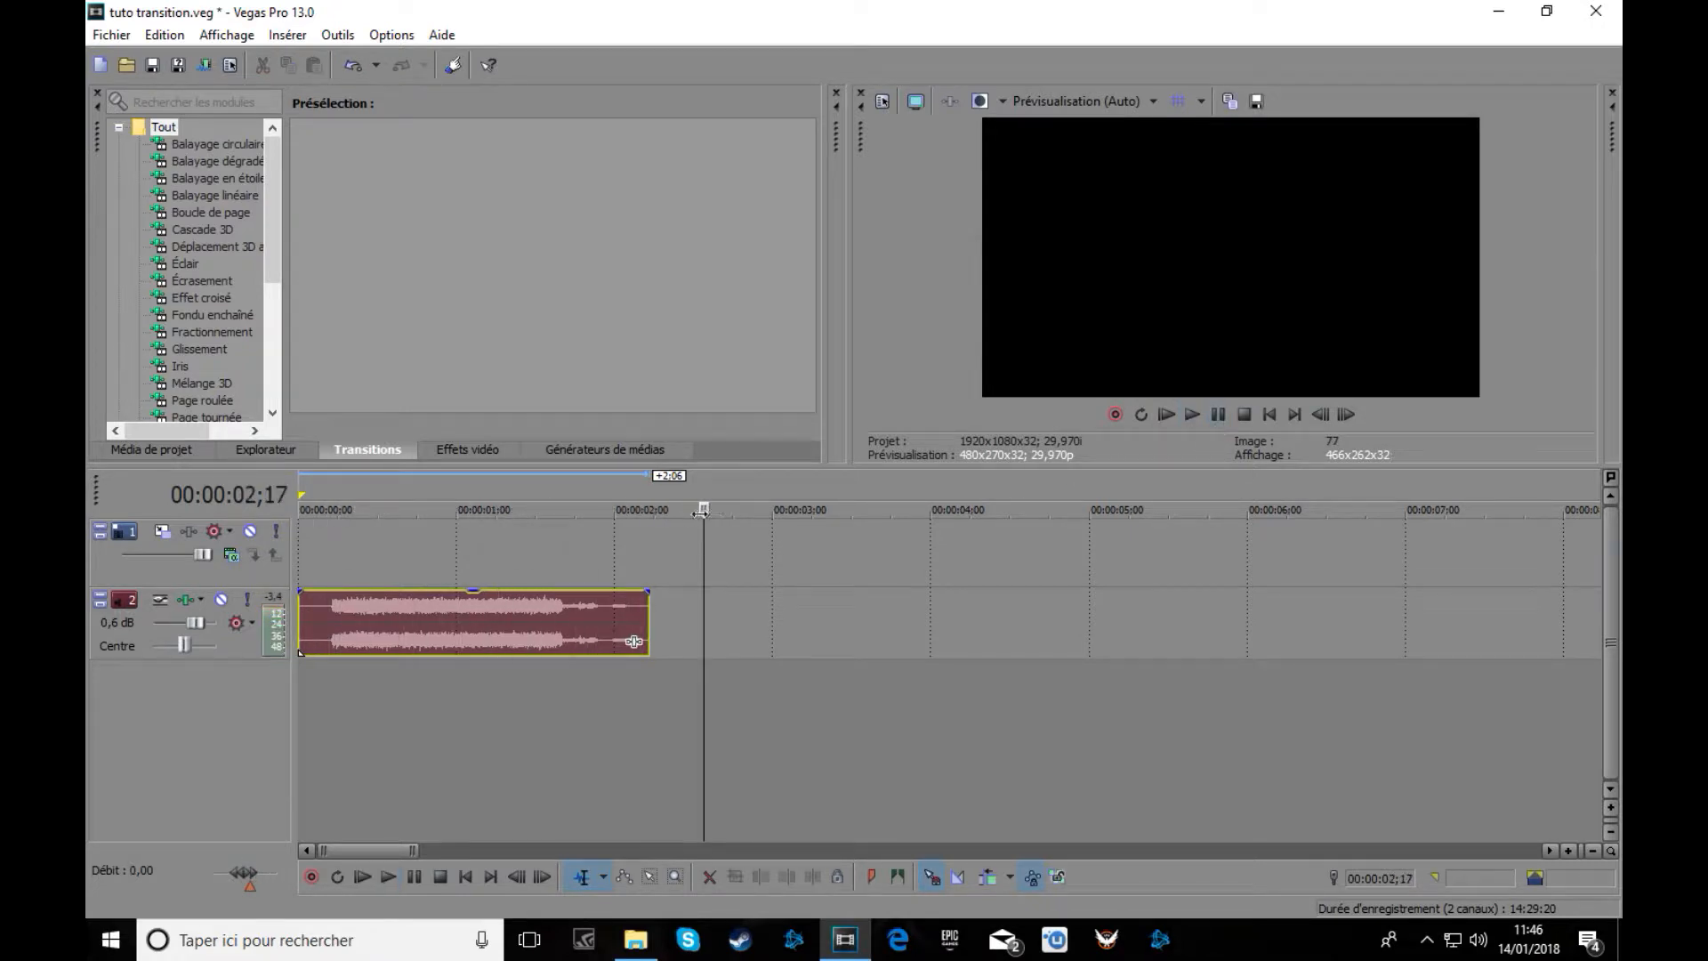
drag(705, 509, 588, 508)
double_click(644, 620)
drag(644, 620, 524, 640)
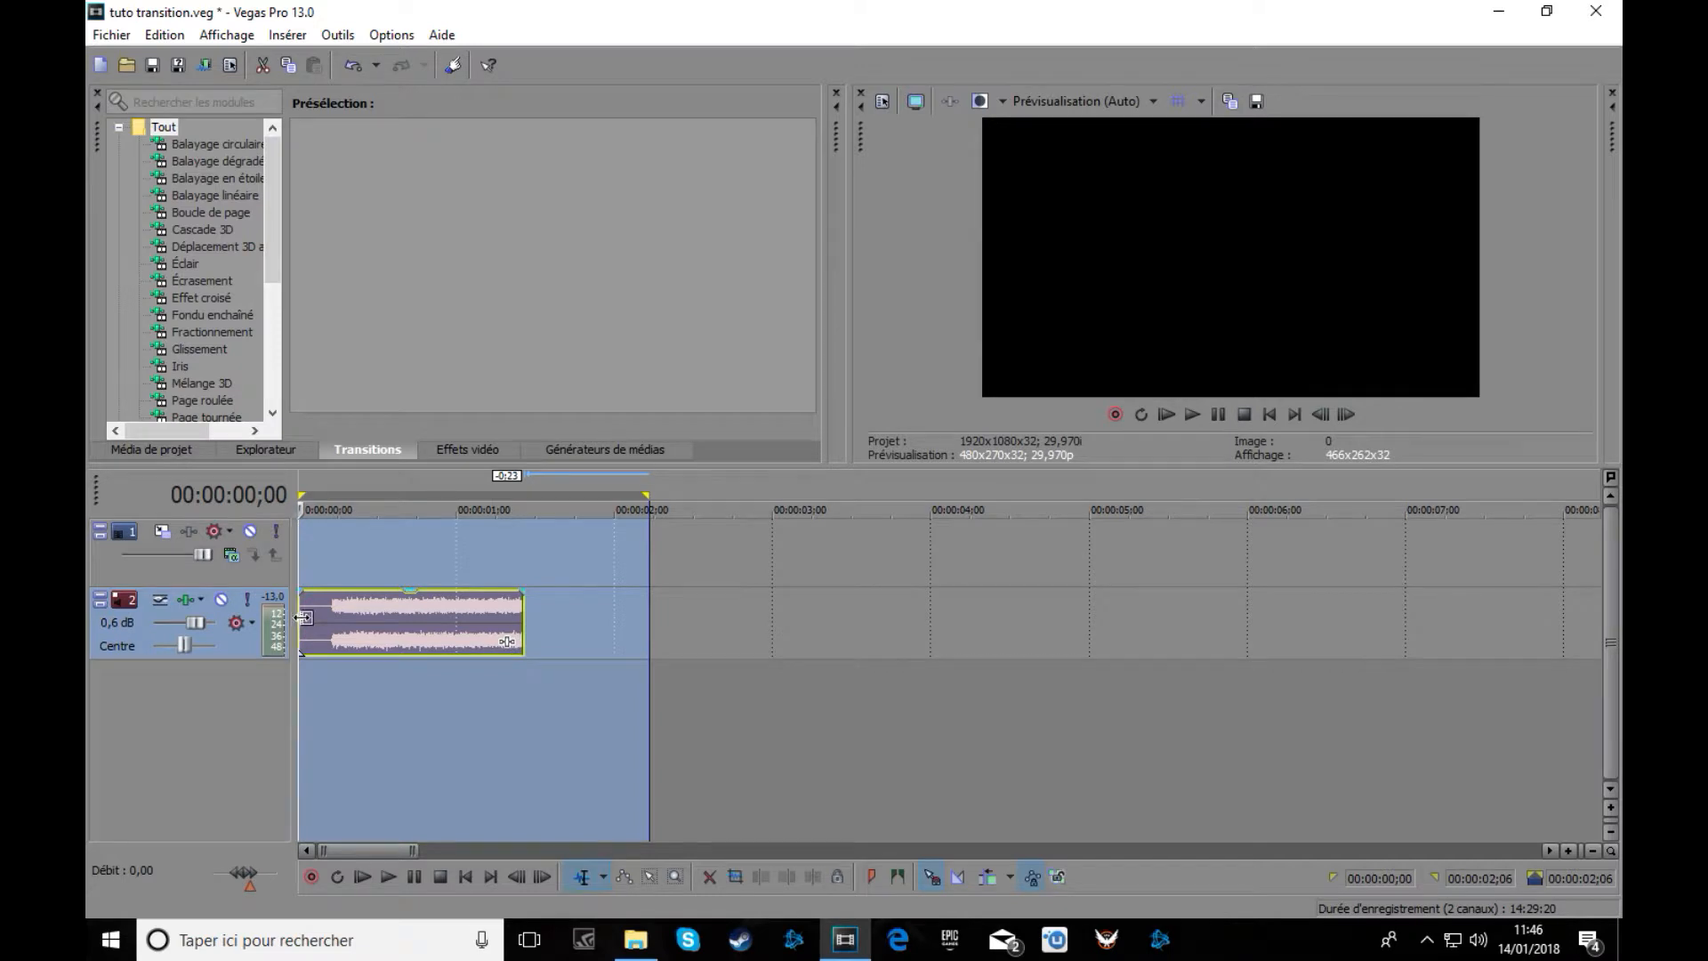
drag(306, 619, 423, 629)
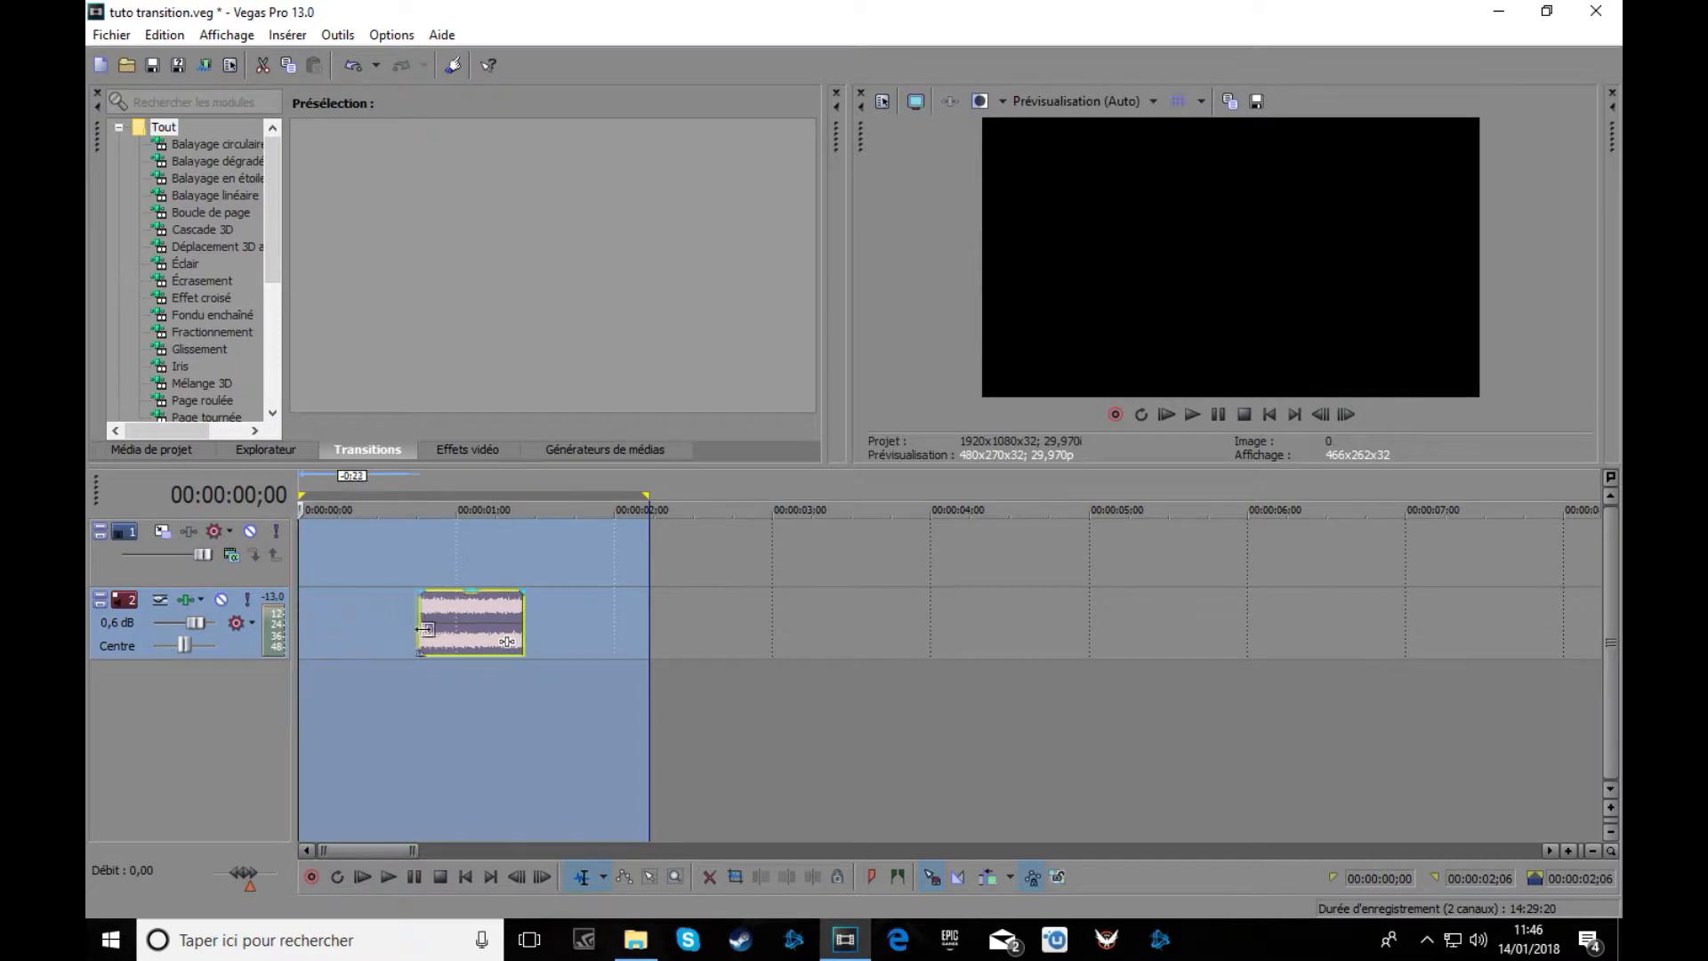
double_click(391, 644)
double_click(452, 622)
double_click(388, 636)
click(388, 636)
Move the trimmed snow clip to 0, extend its end one frame, and replay it.
drag(452, 617, 308, 639)
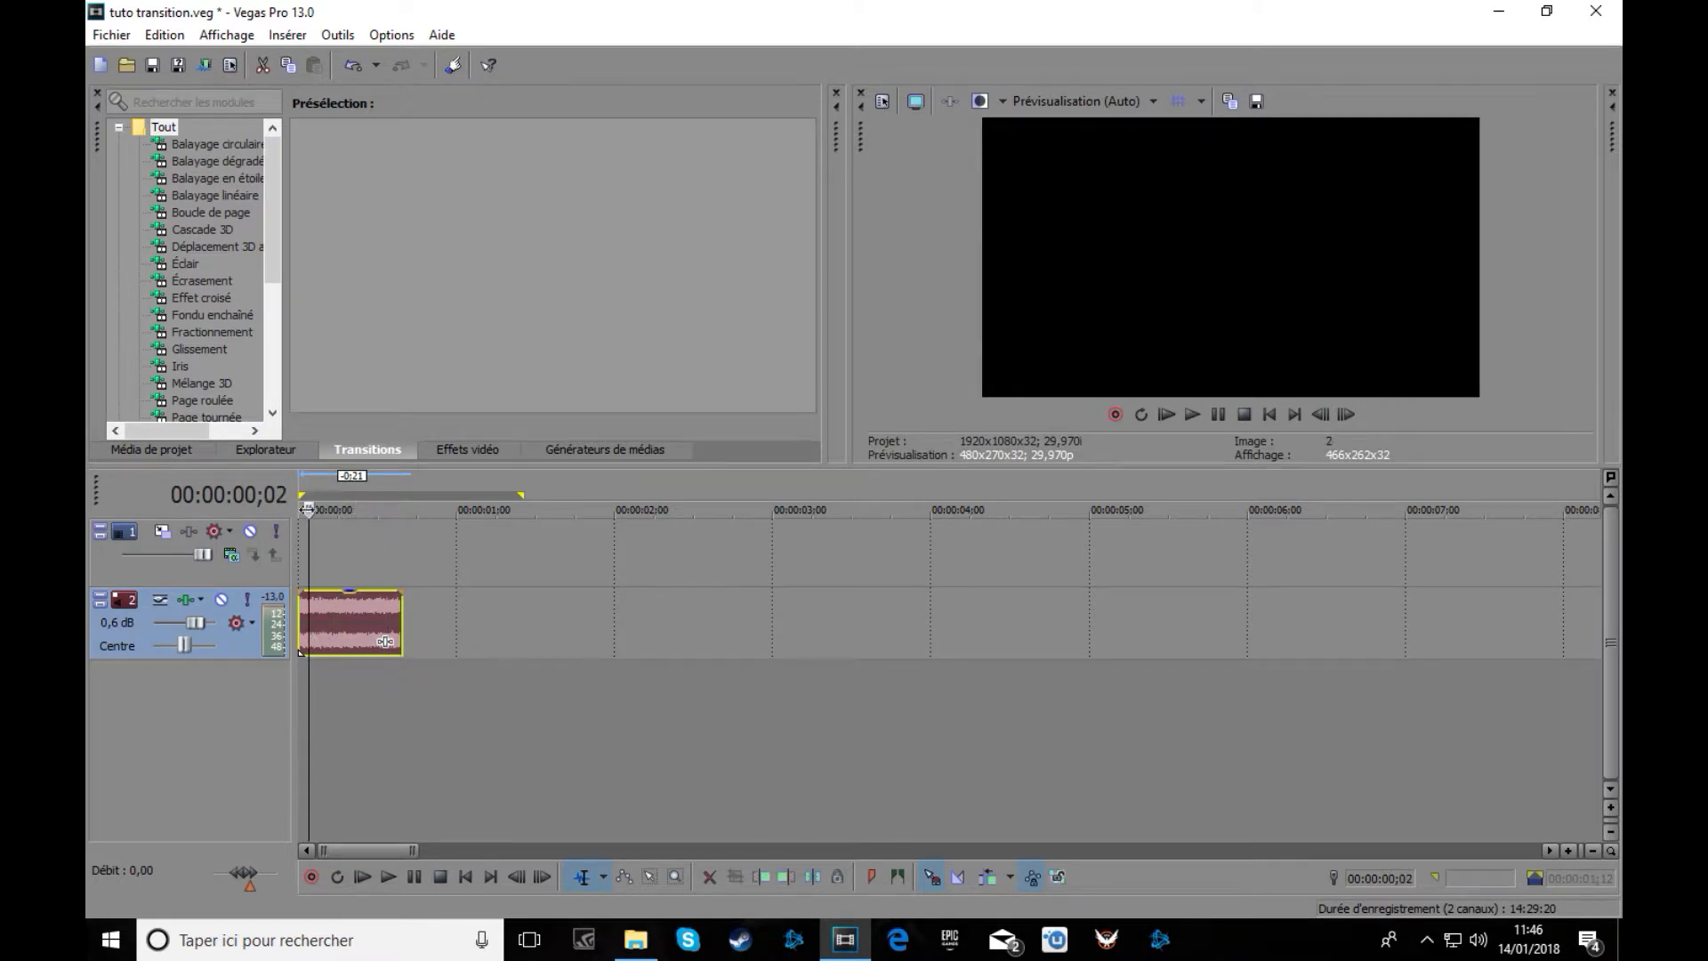
drag(295, 510, 277, 510)
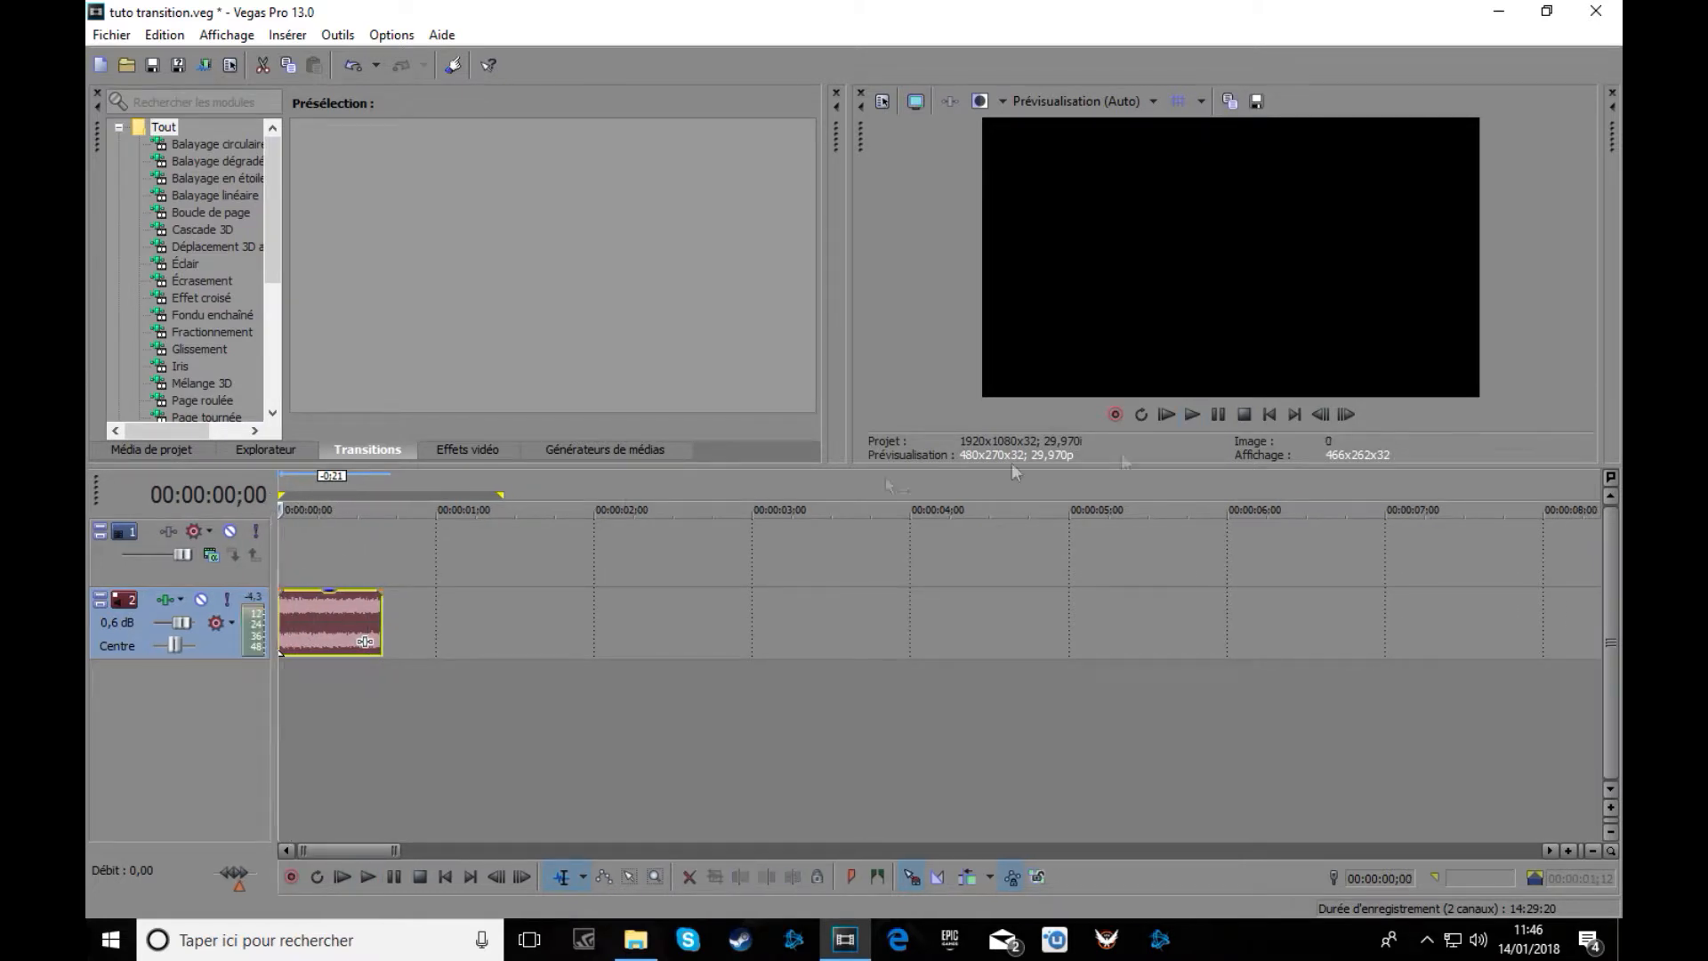
click(1190, 413)
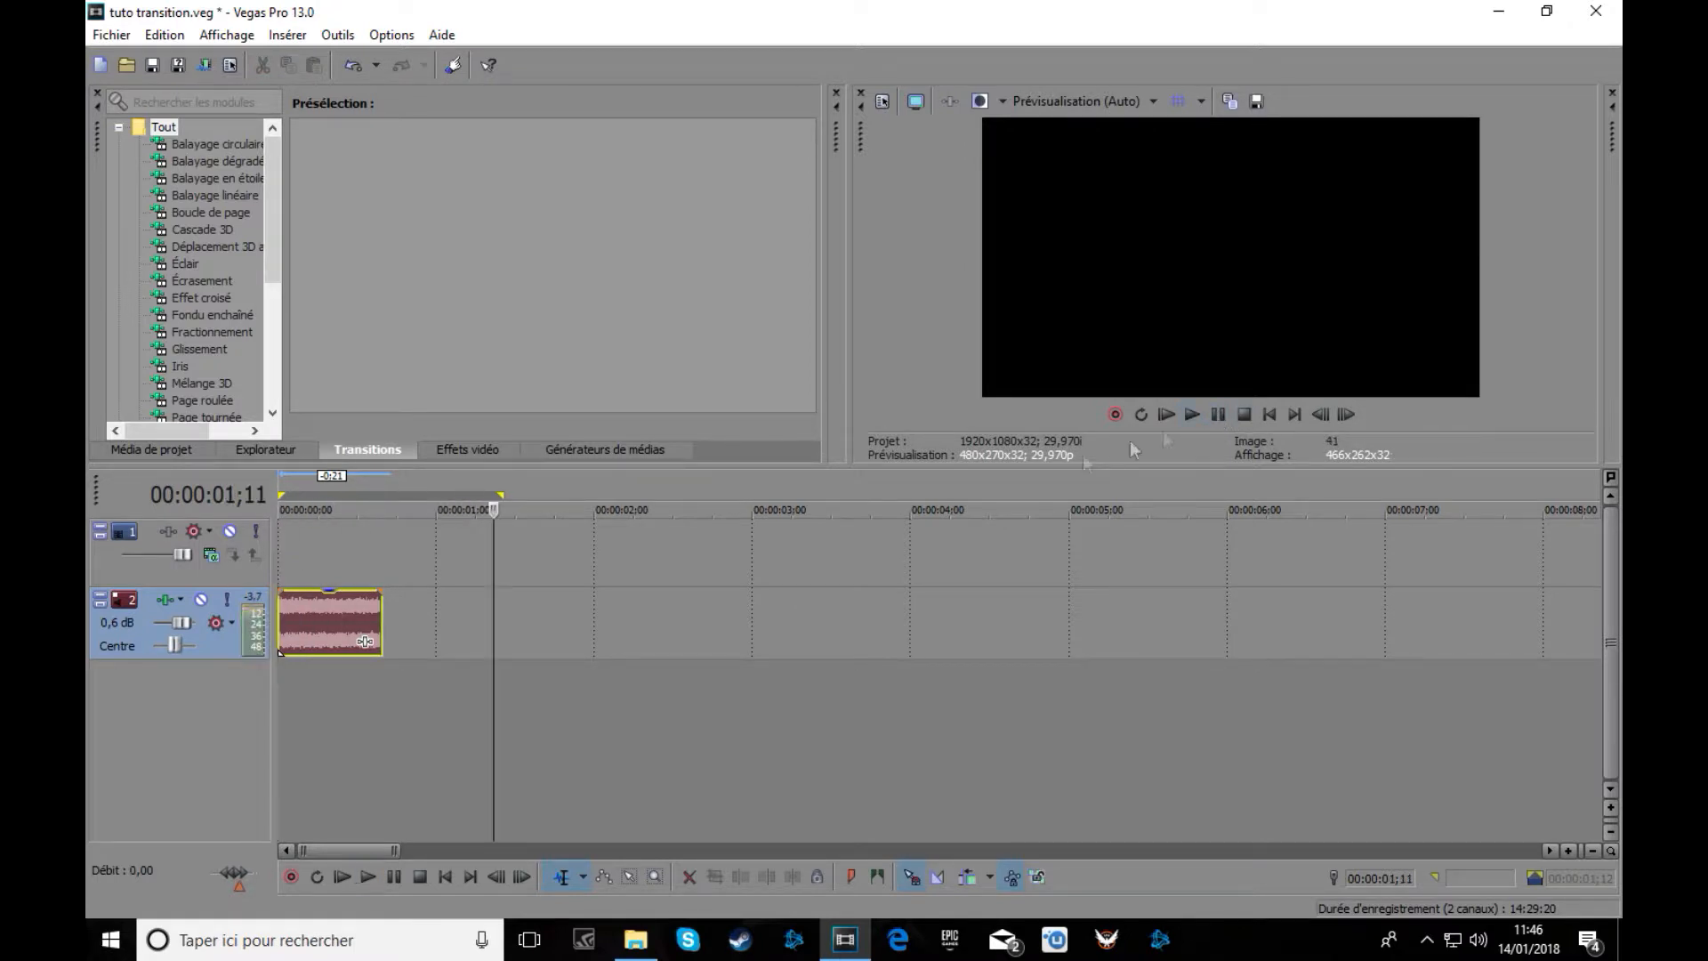
drag(384, 614, 392, 613)
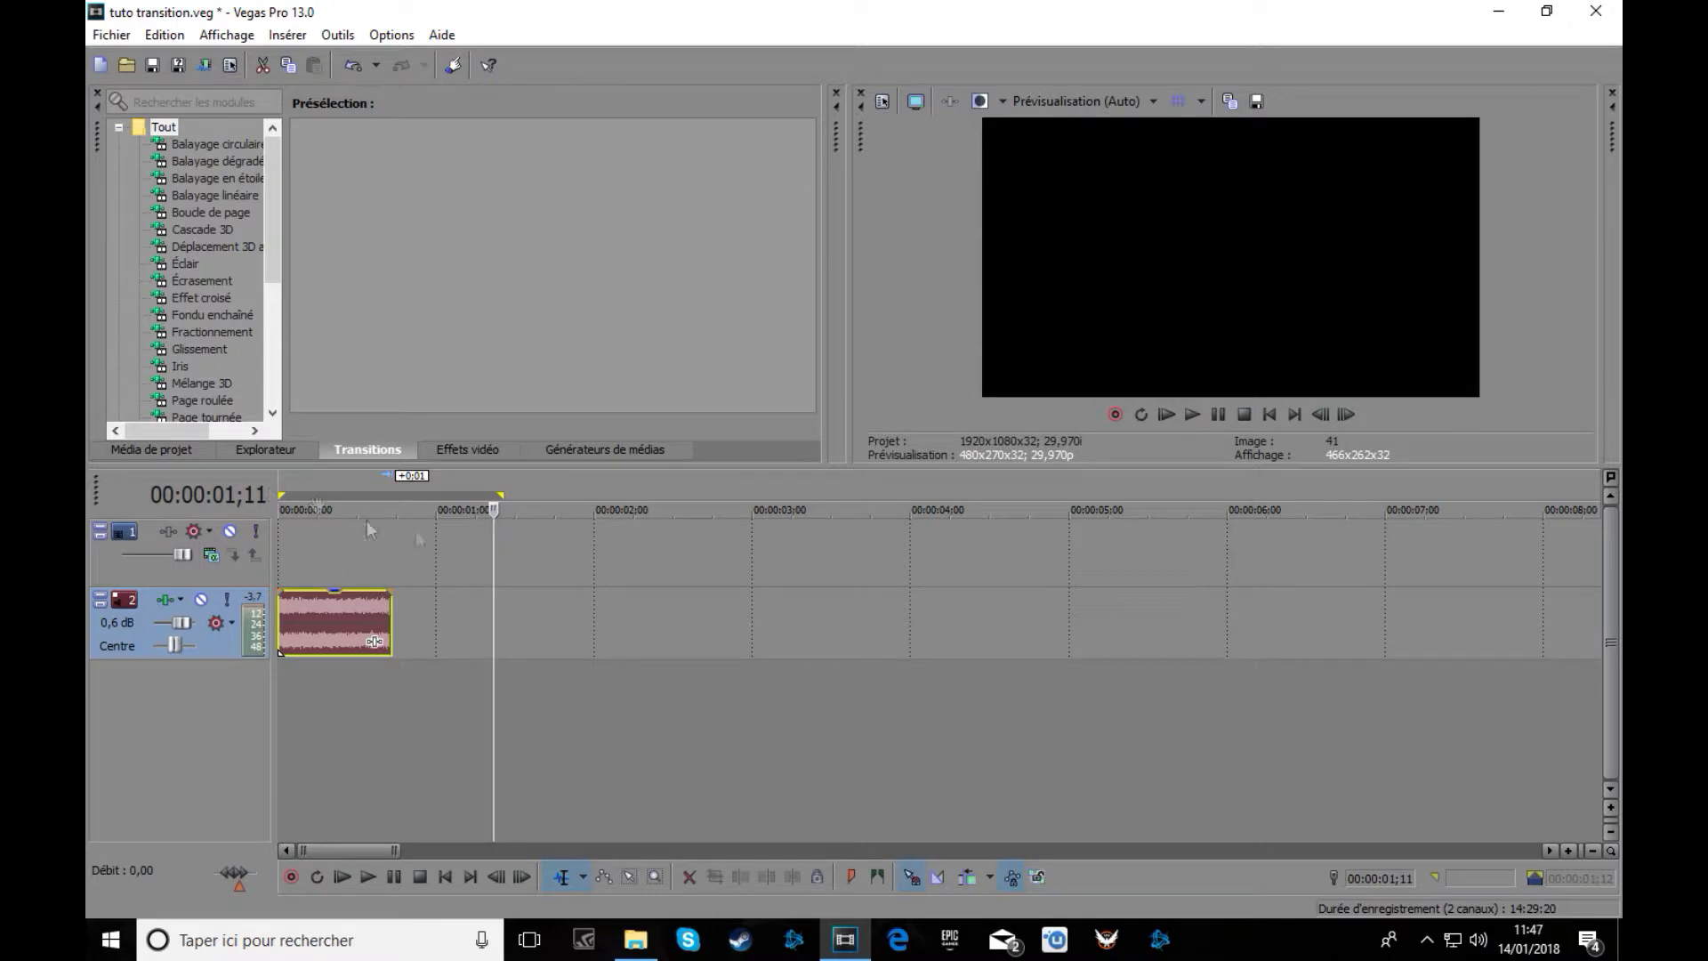
click(1269, 414)
click(1192, 414)
click(1224, 414)
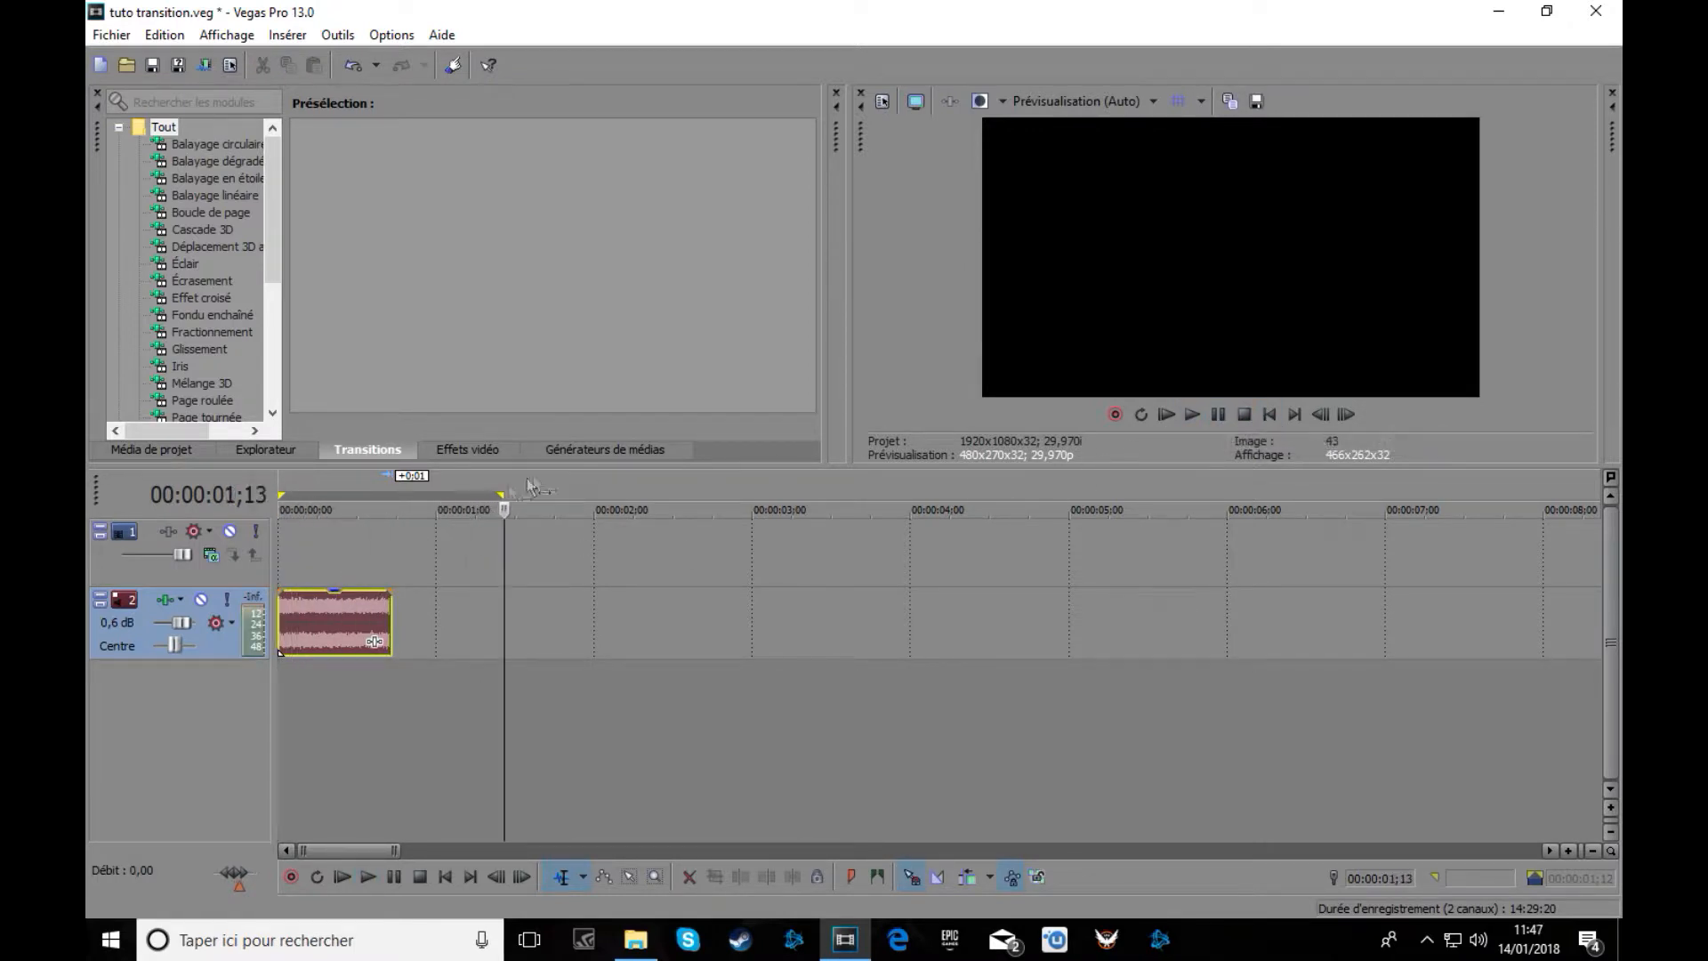
drag(503, 511, 325, 512)
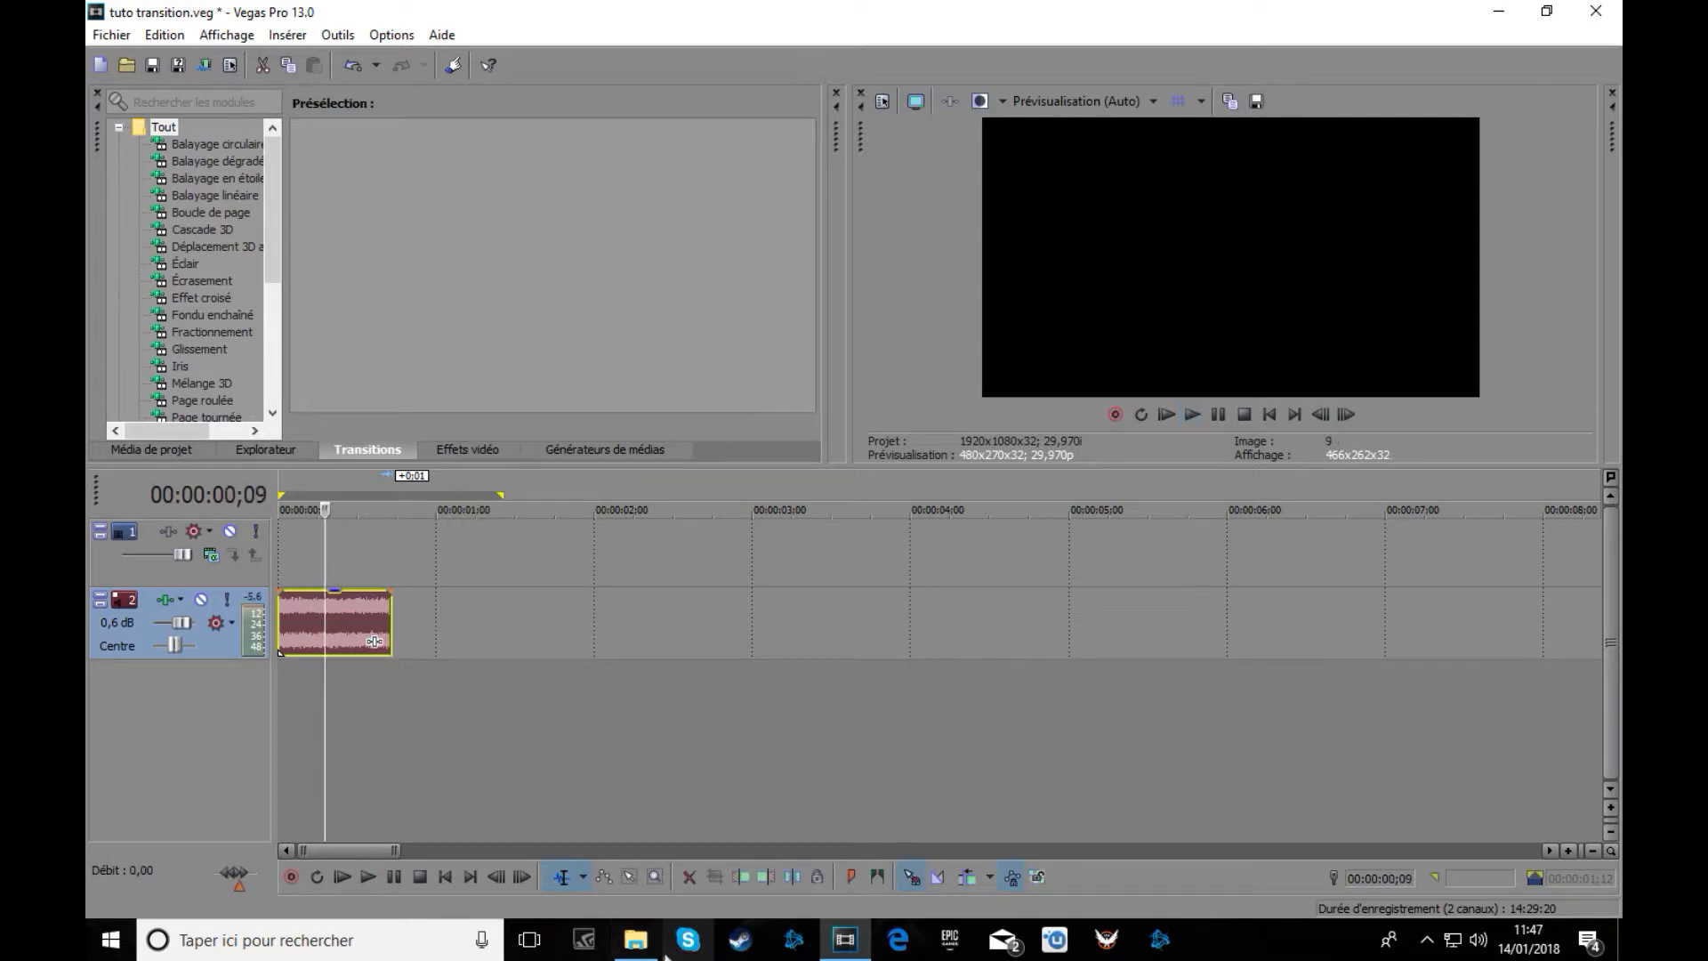
click(635, 940)
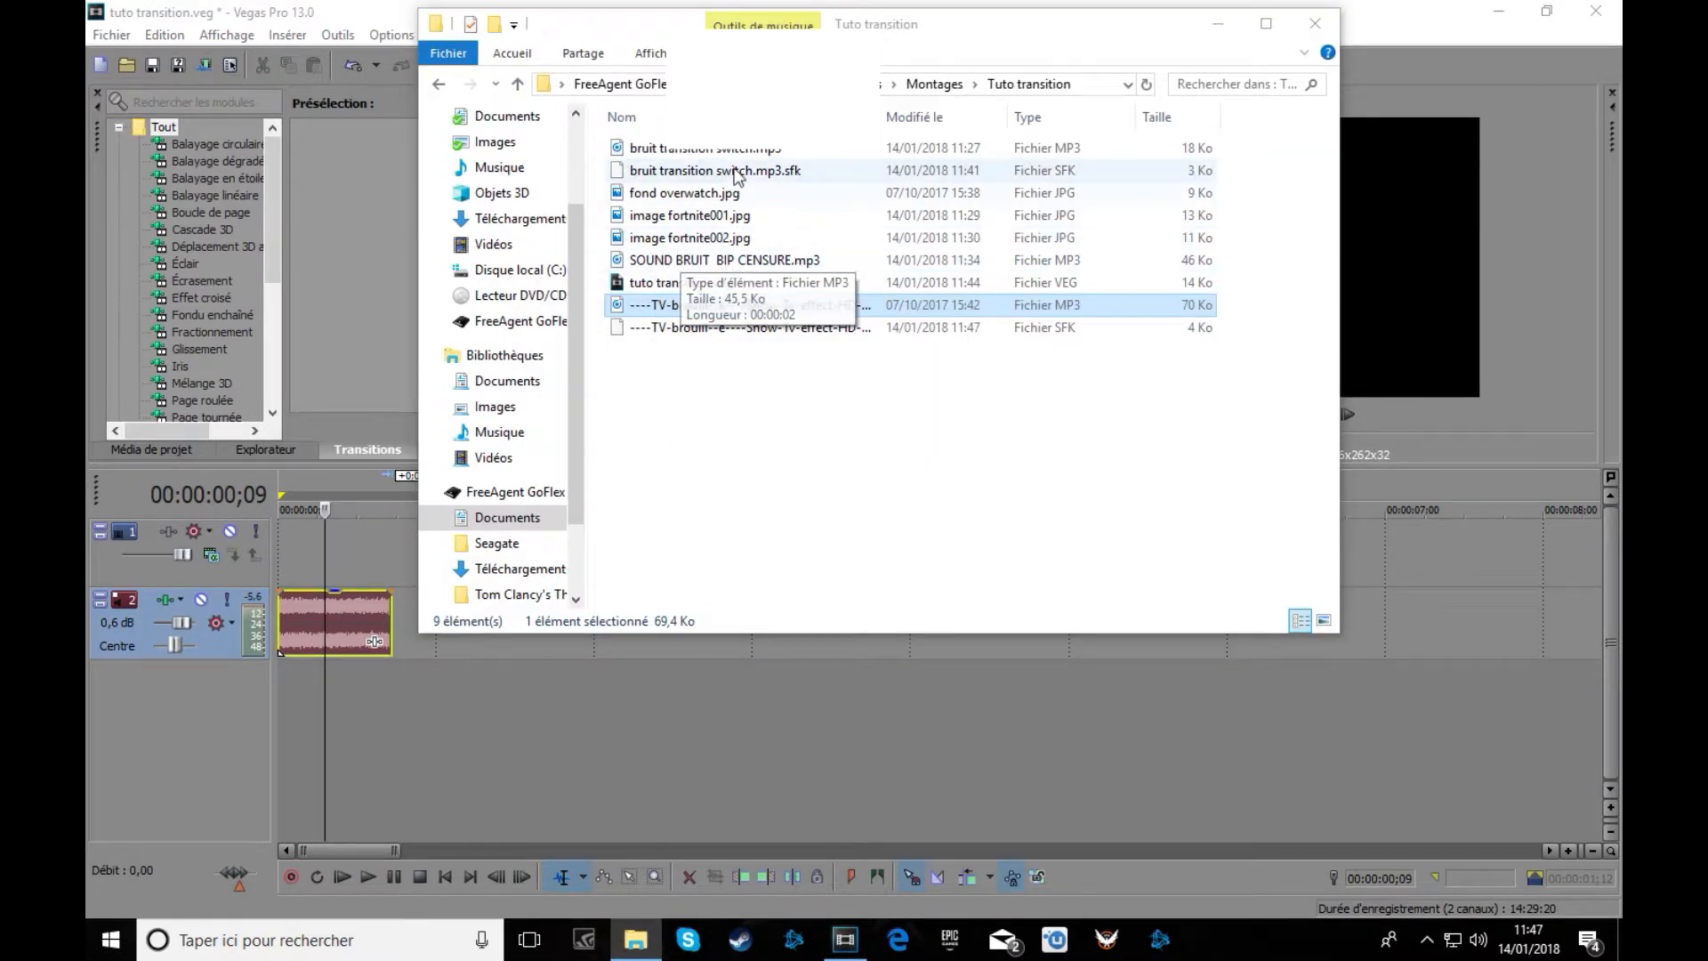
View fond overwatch.jpg in the Photos viewer, then close it and return to Vegas.
double_click(730, 195)
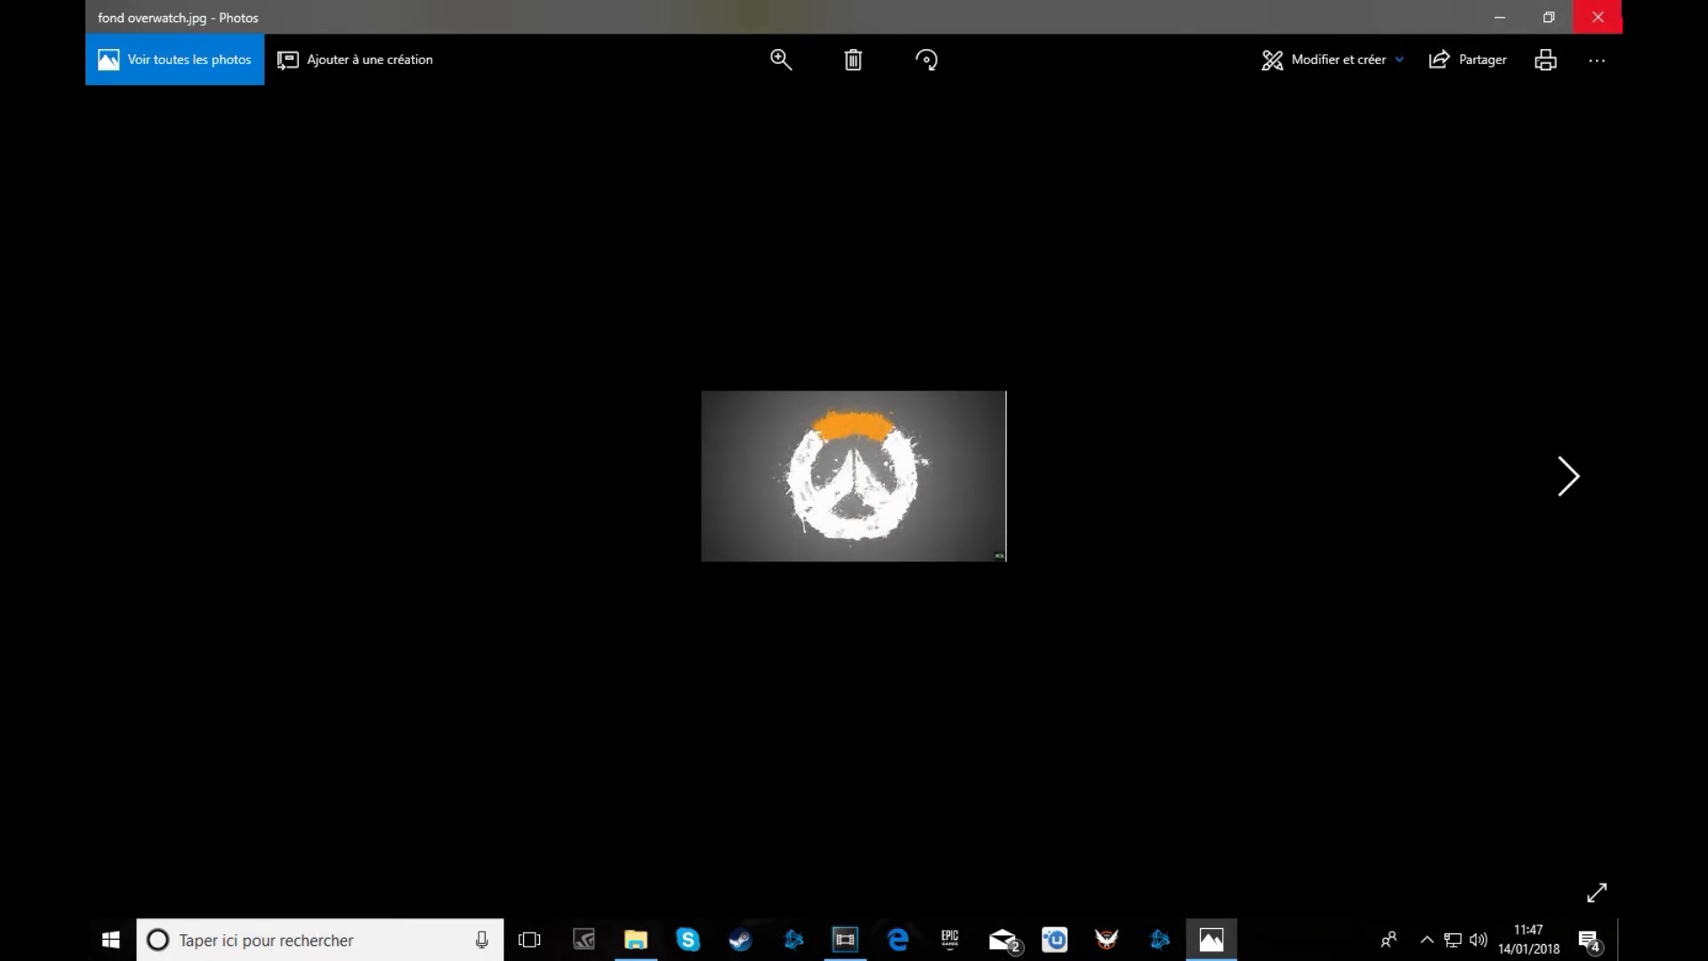
click(1598, 17)
click(1482, 381)
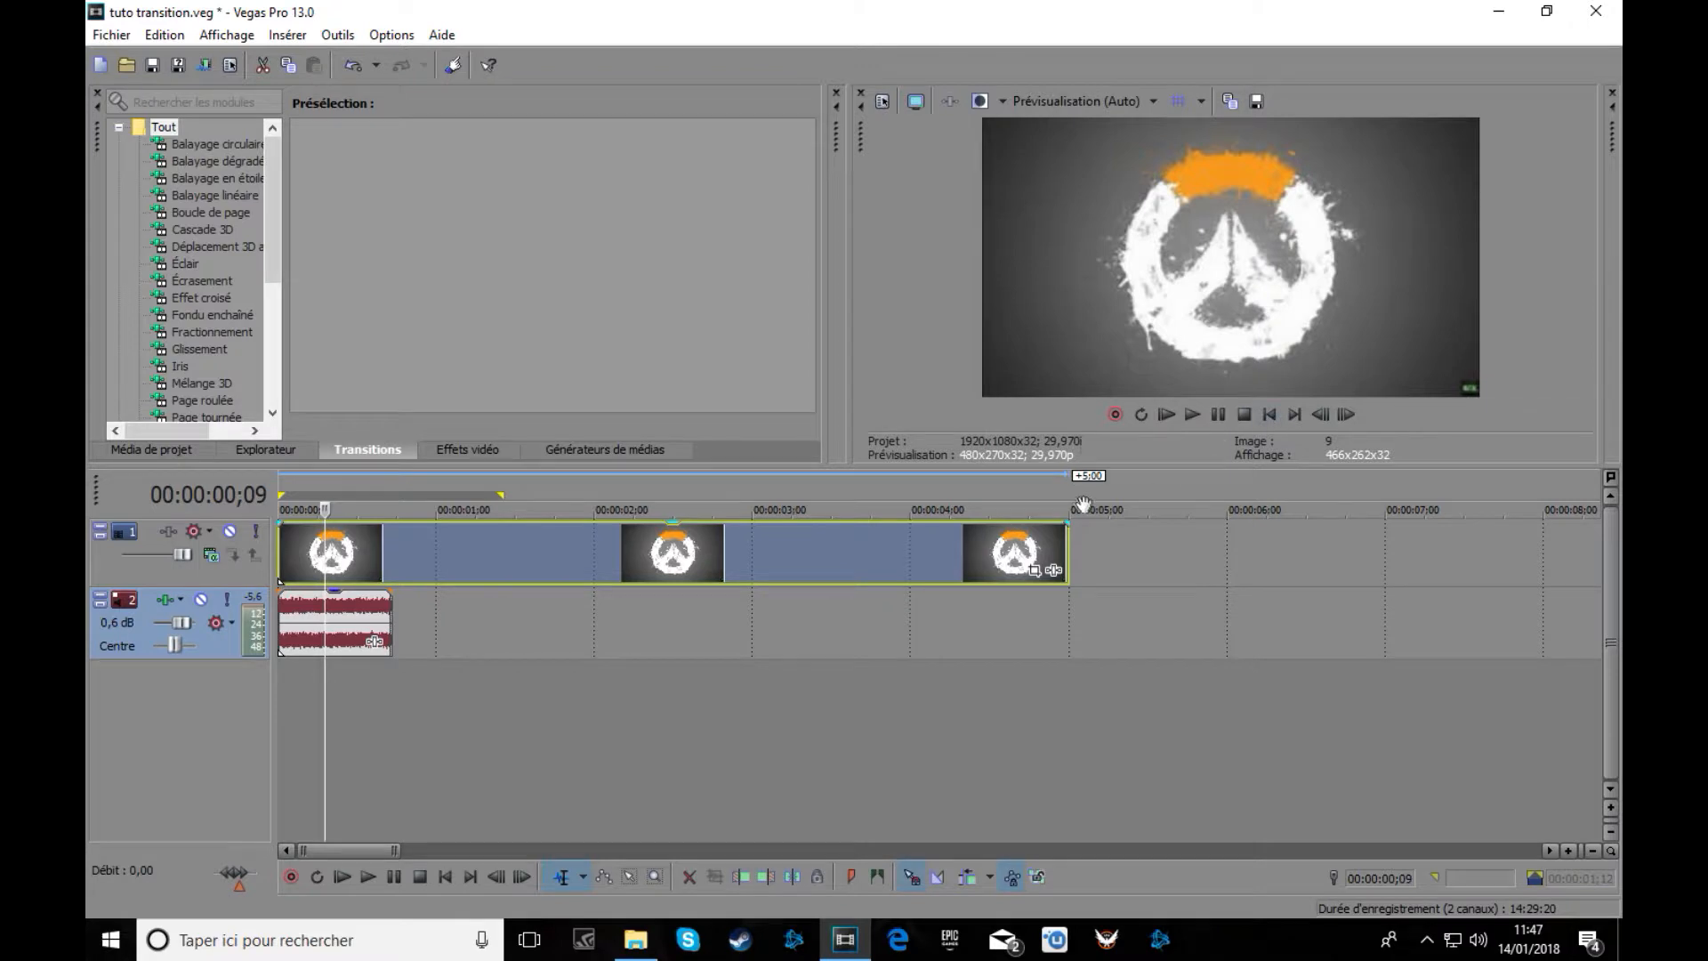
Shorten the fond overwatch.jpg clip under a second, zoom its Pan/Crop onto the logo, and play it.
drag(1068, 551, 389, 550)
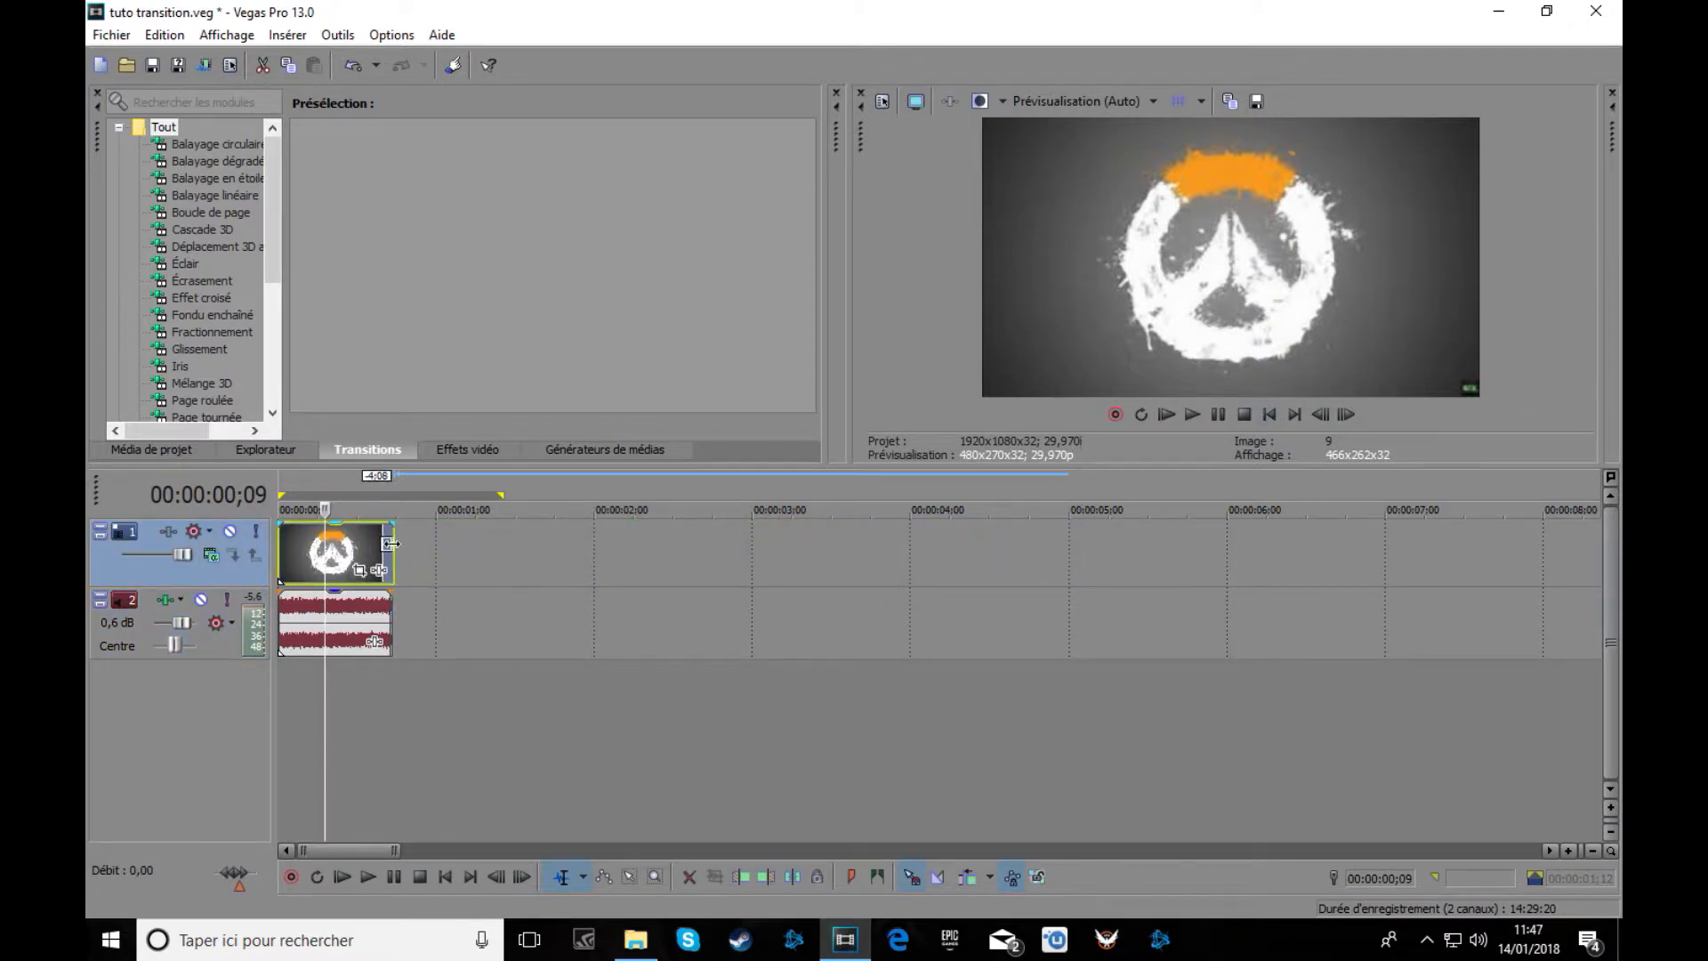
click(381, 545)
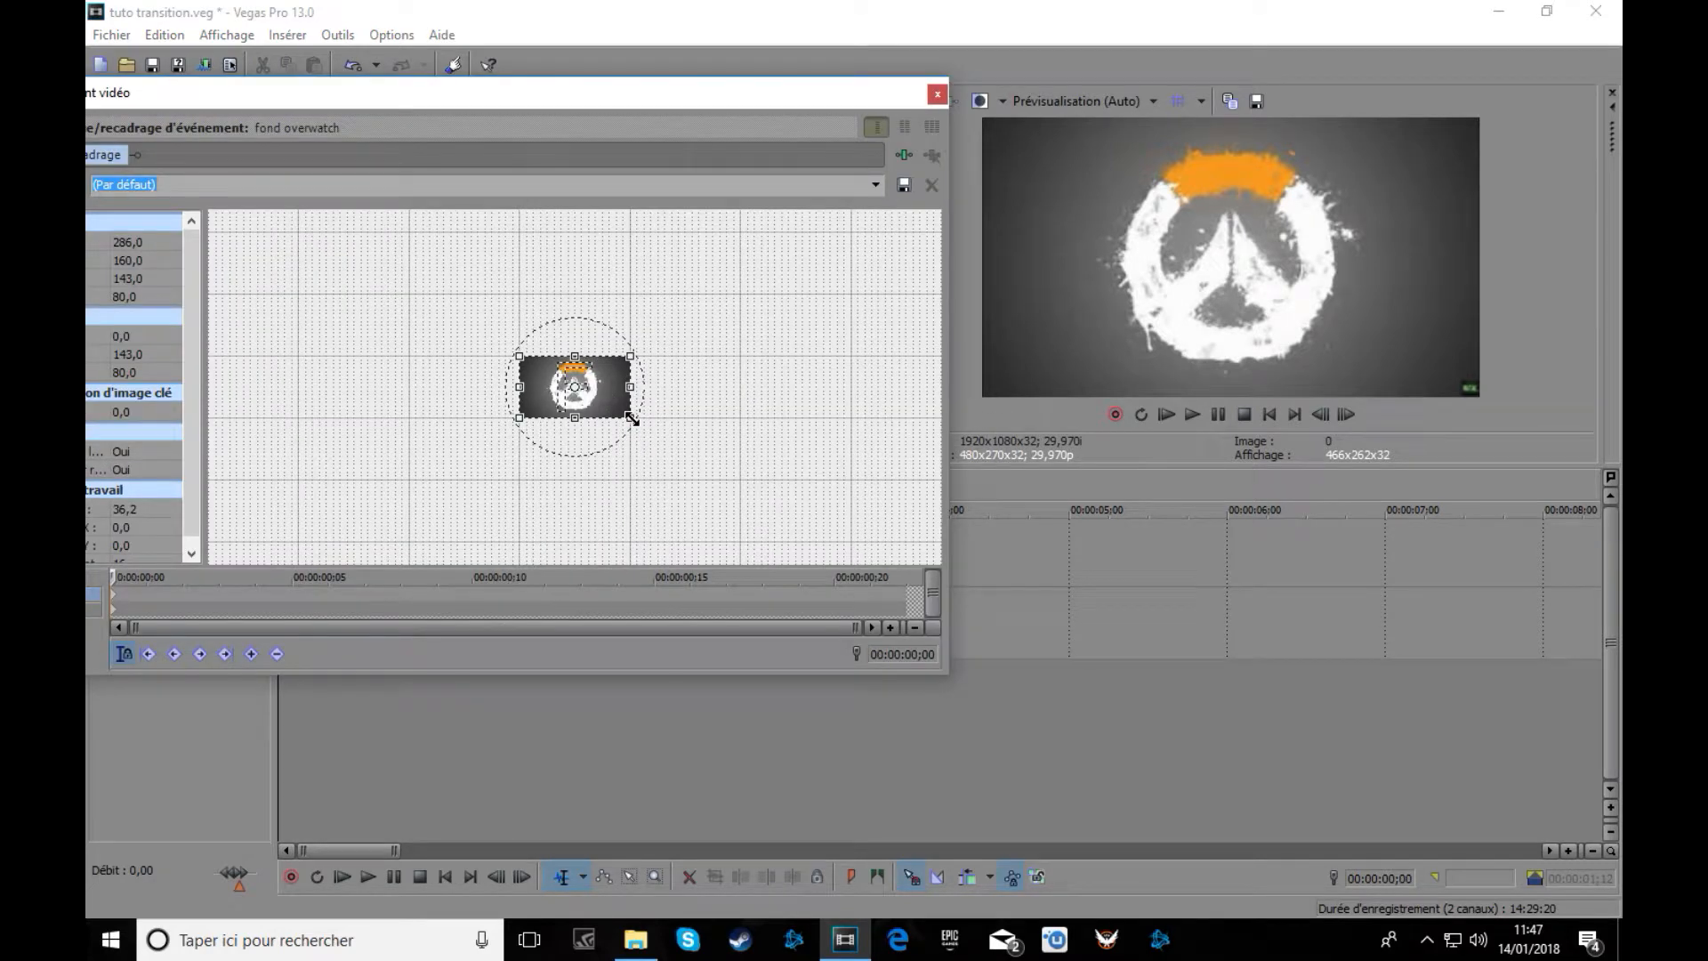
drag(631, 419, 625, 412)
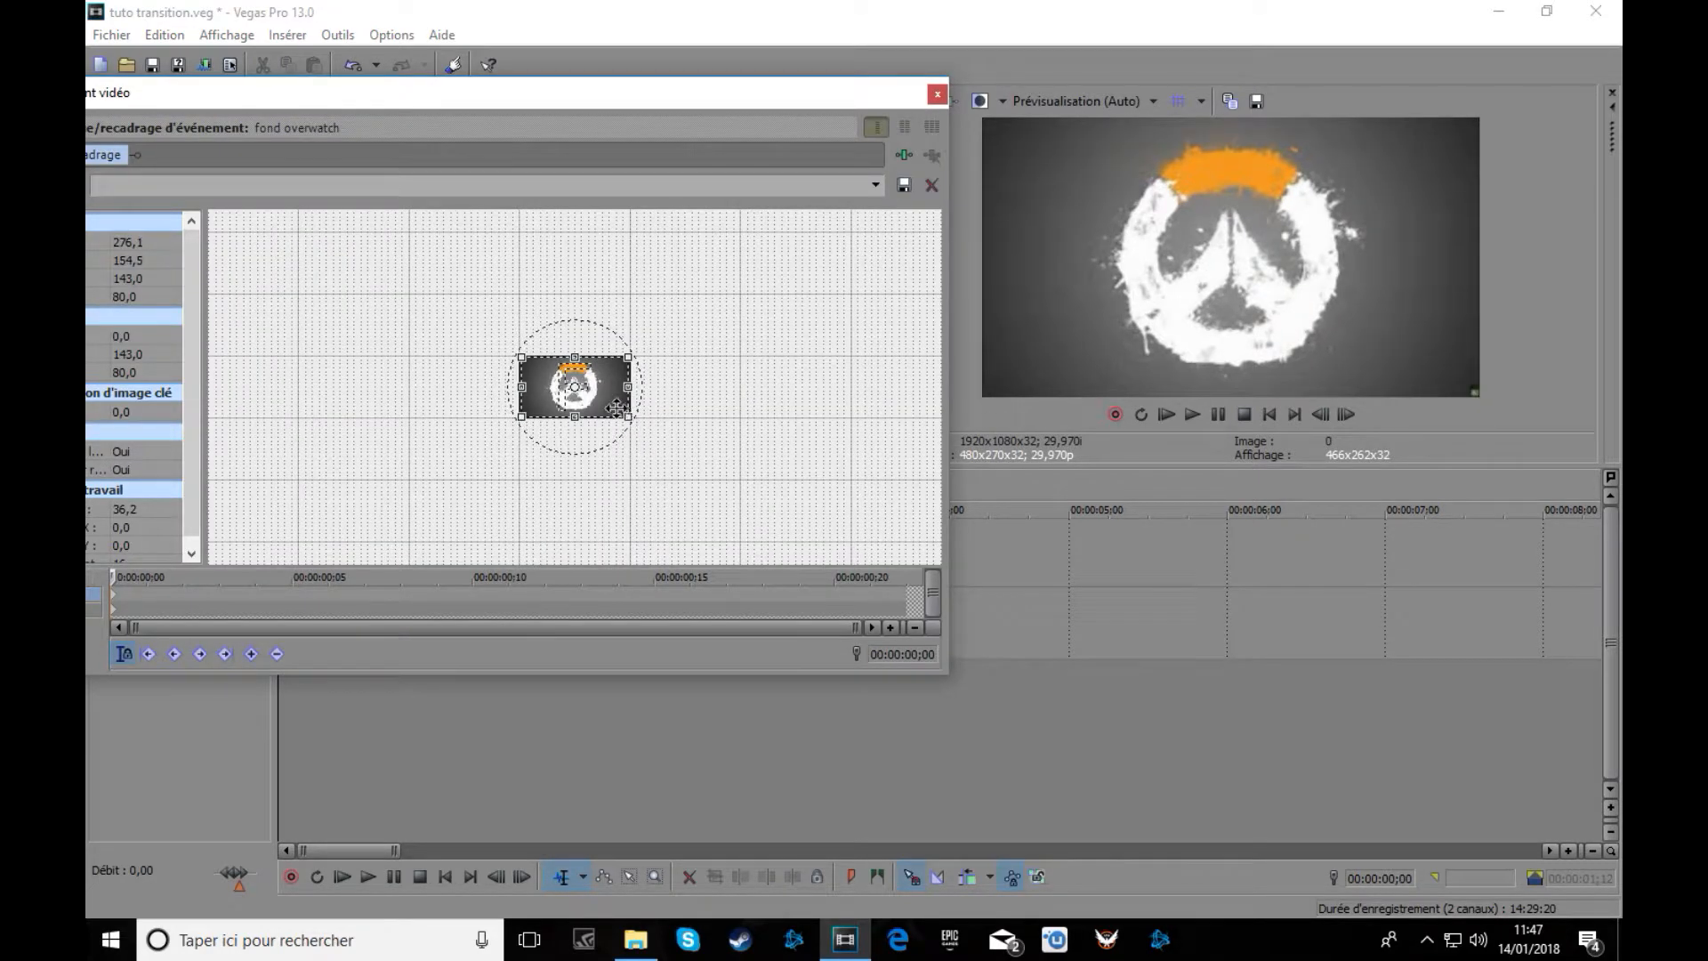
drag(625, 413, 620, 408)
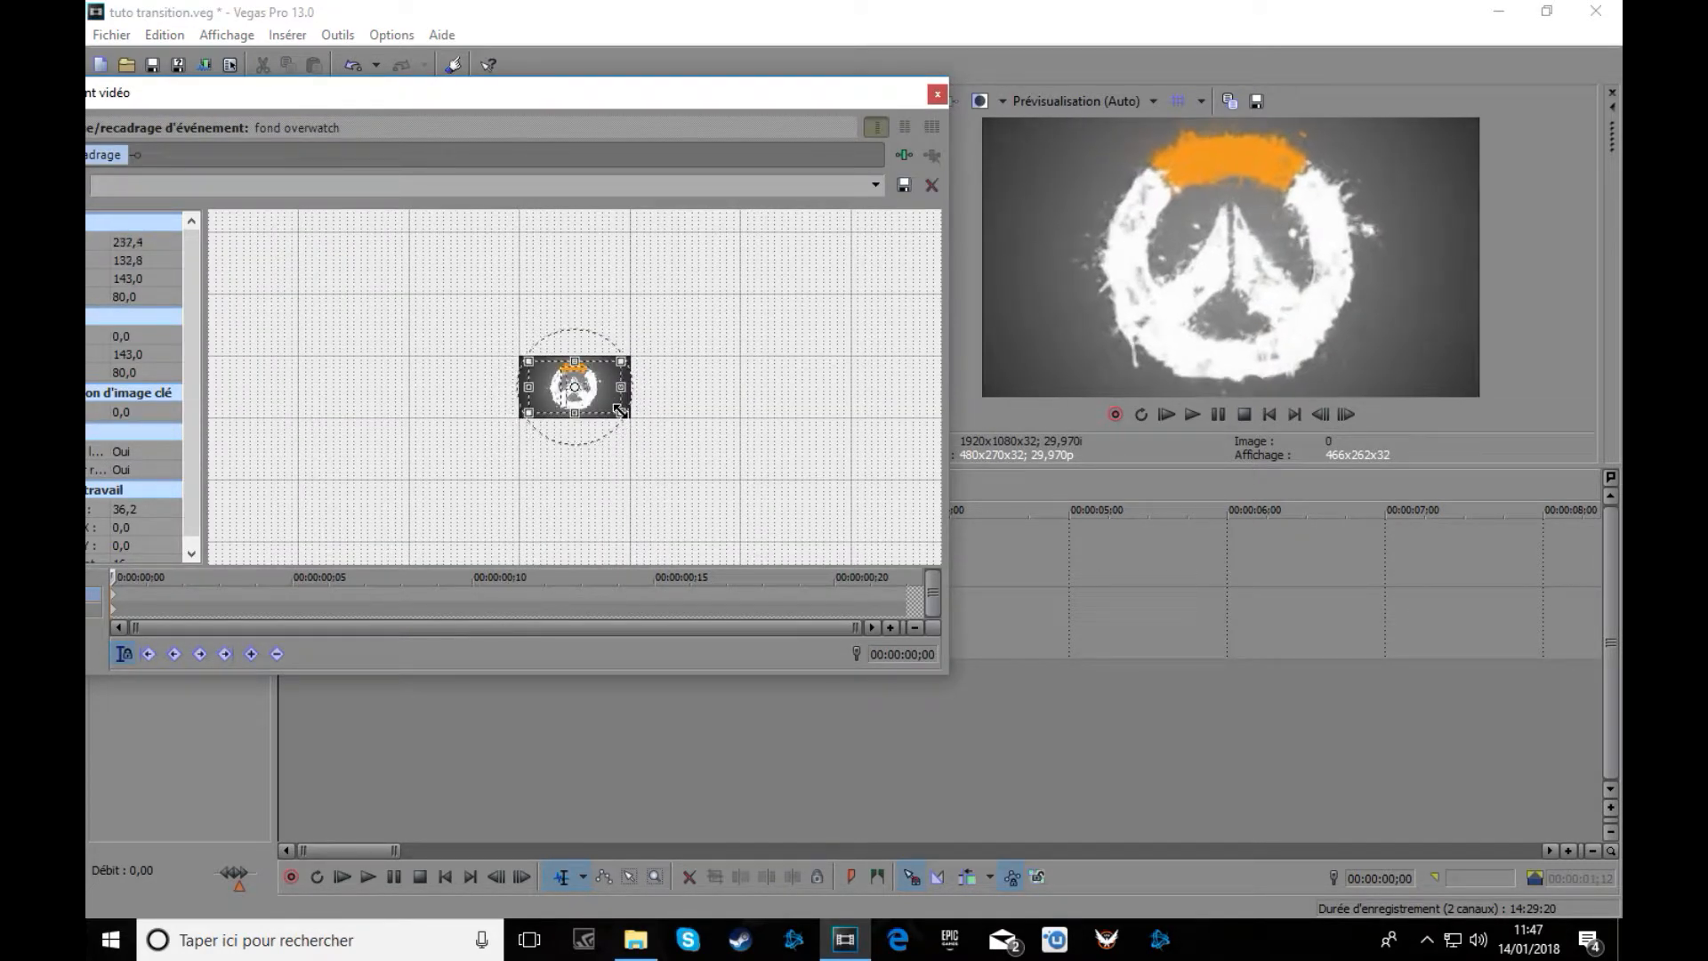
click(938, 95)
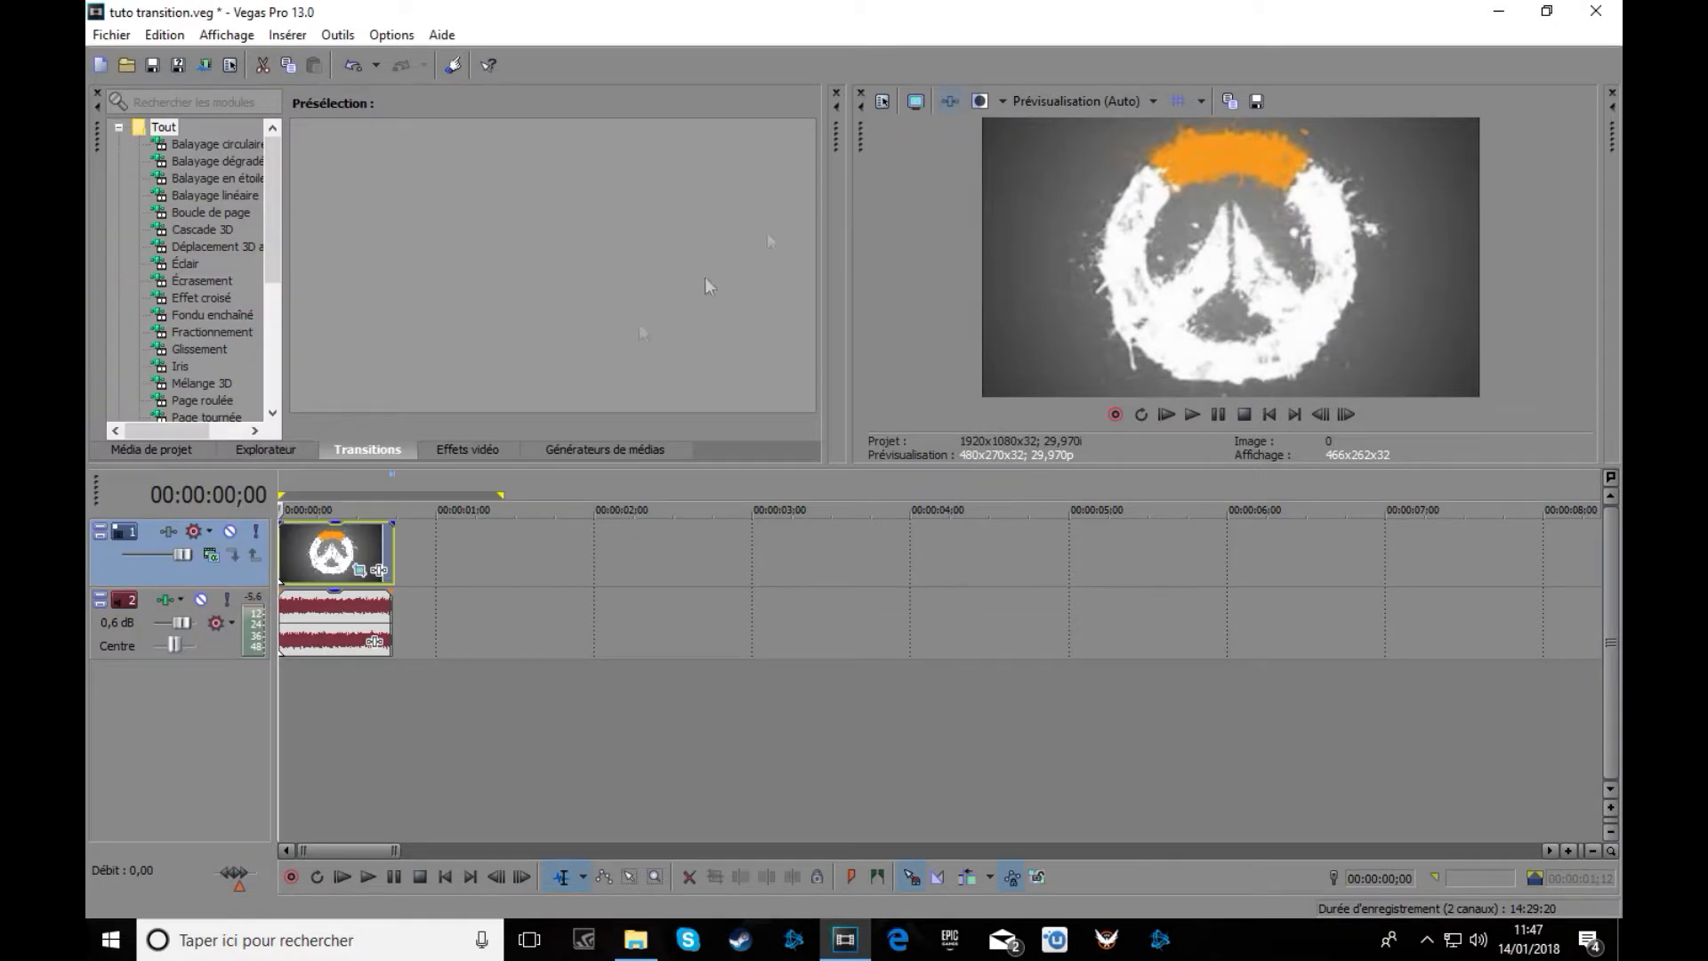
click(1193, 416)
Rewind to the logo clip and list the Simulateur de télévision presets under Video FX.
click(1217, 415)
drag(481, 509, 205, 586)
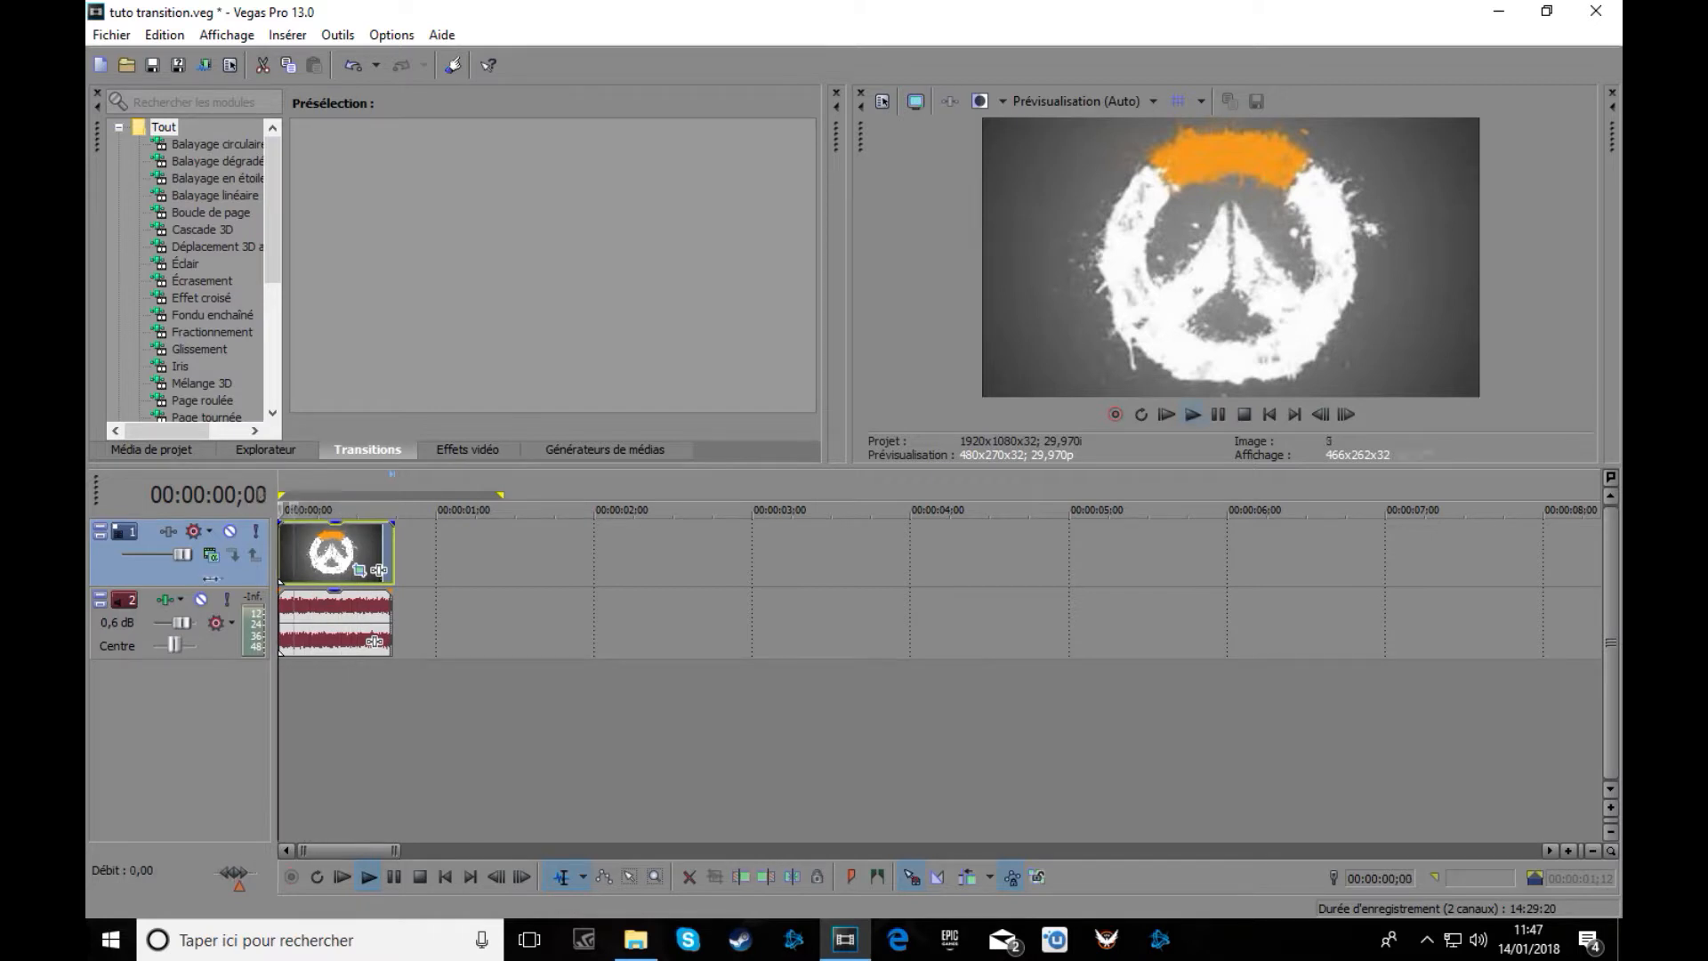
click(500, 452)
scroll(442, 289, up, 3)
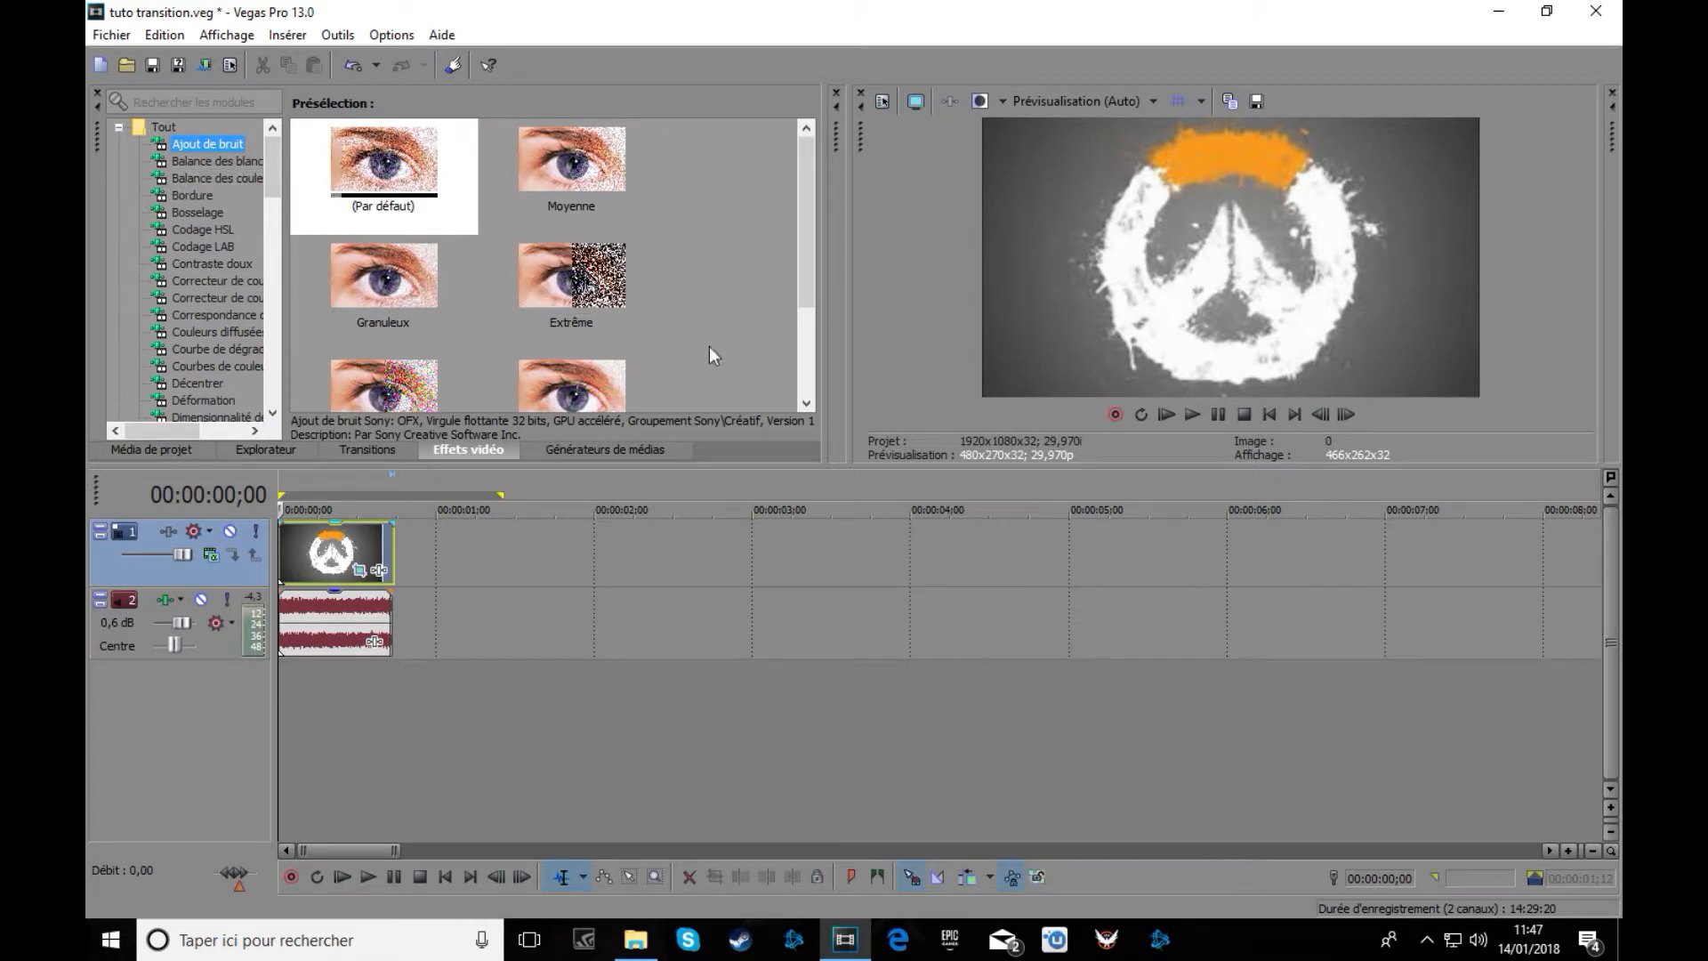
scroll(185, 231, down, 4)
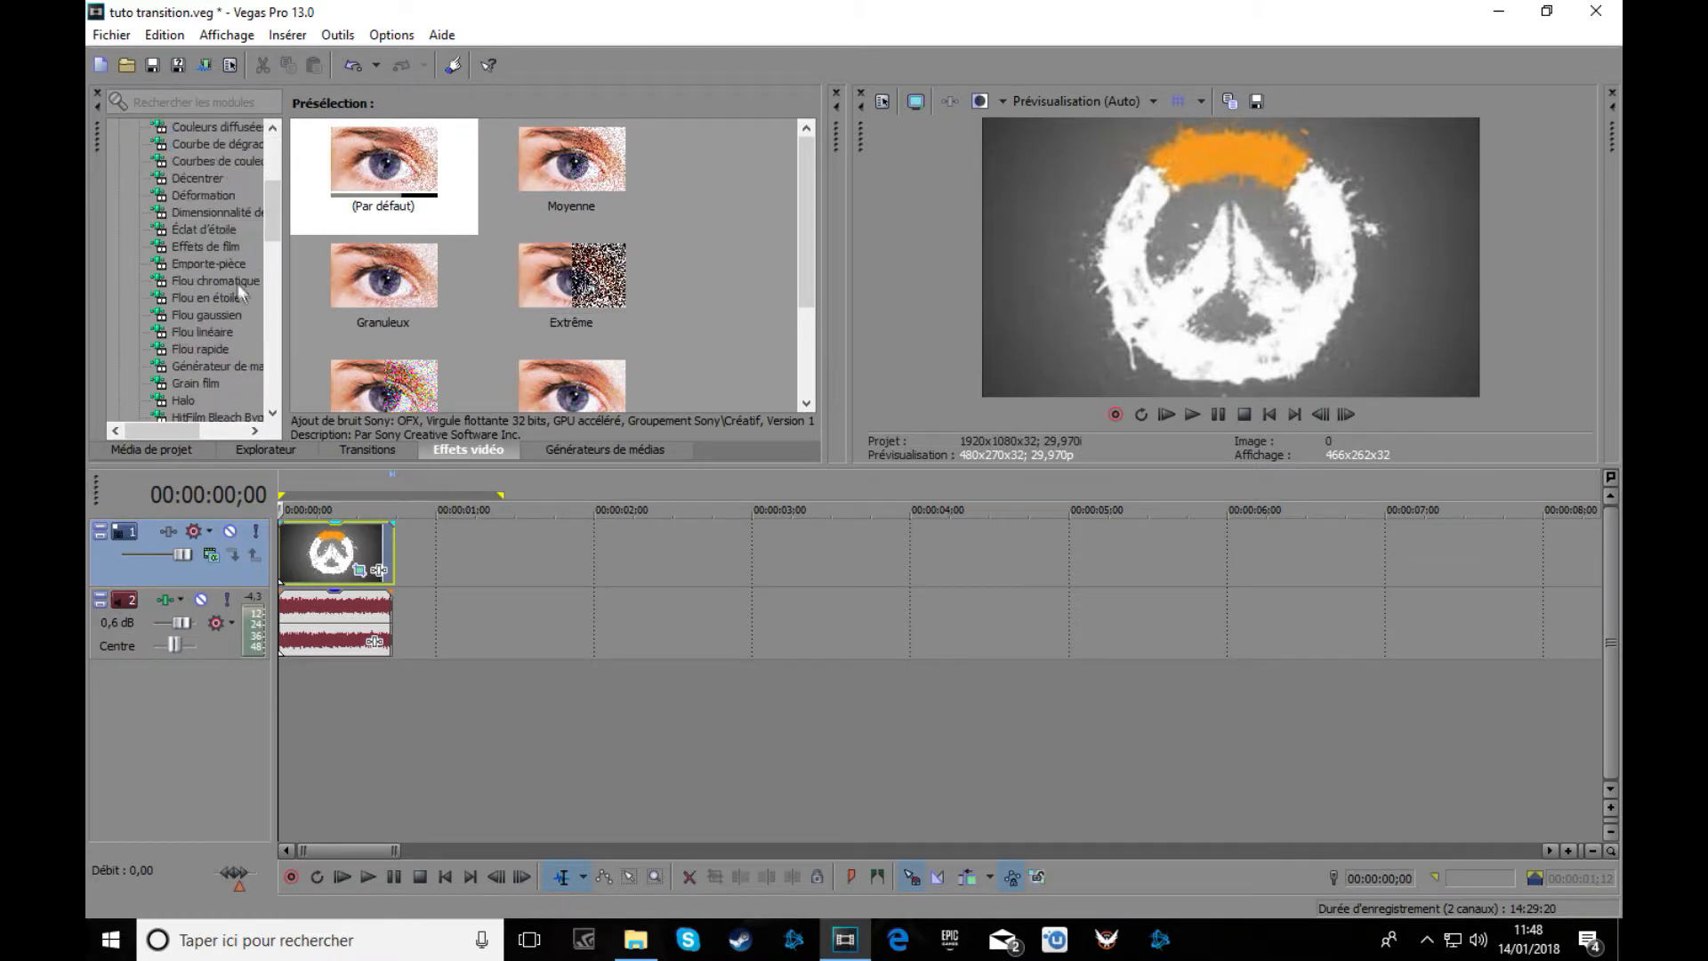
scroll(238, 285, down, 4)
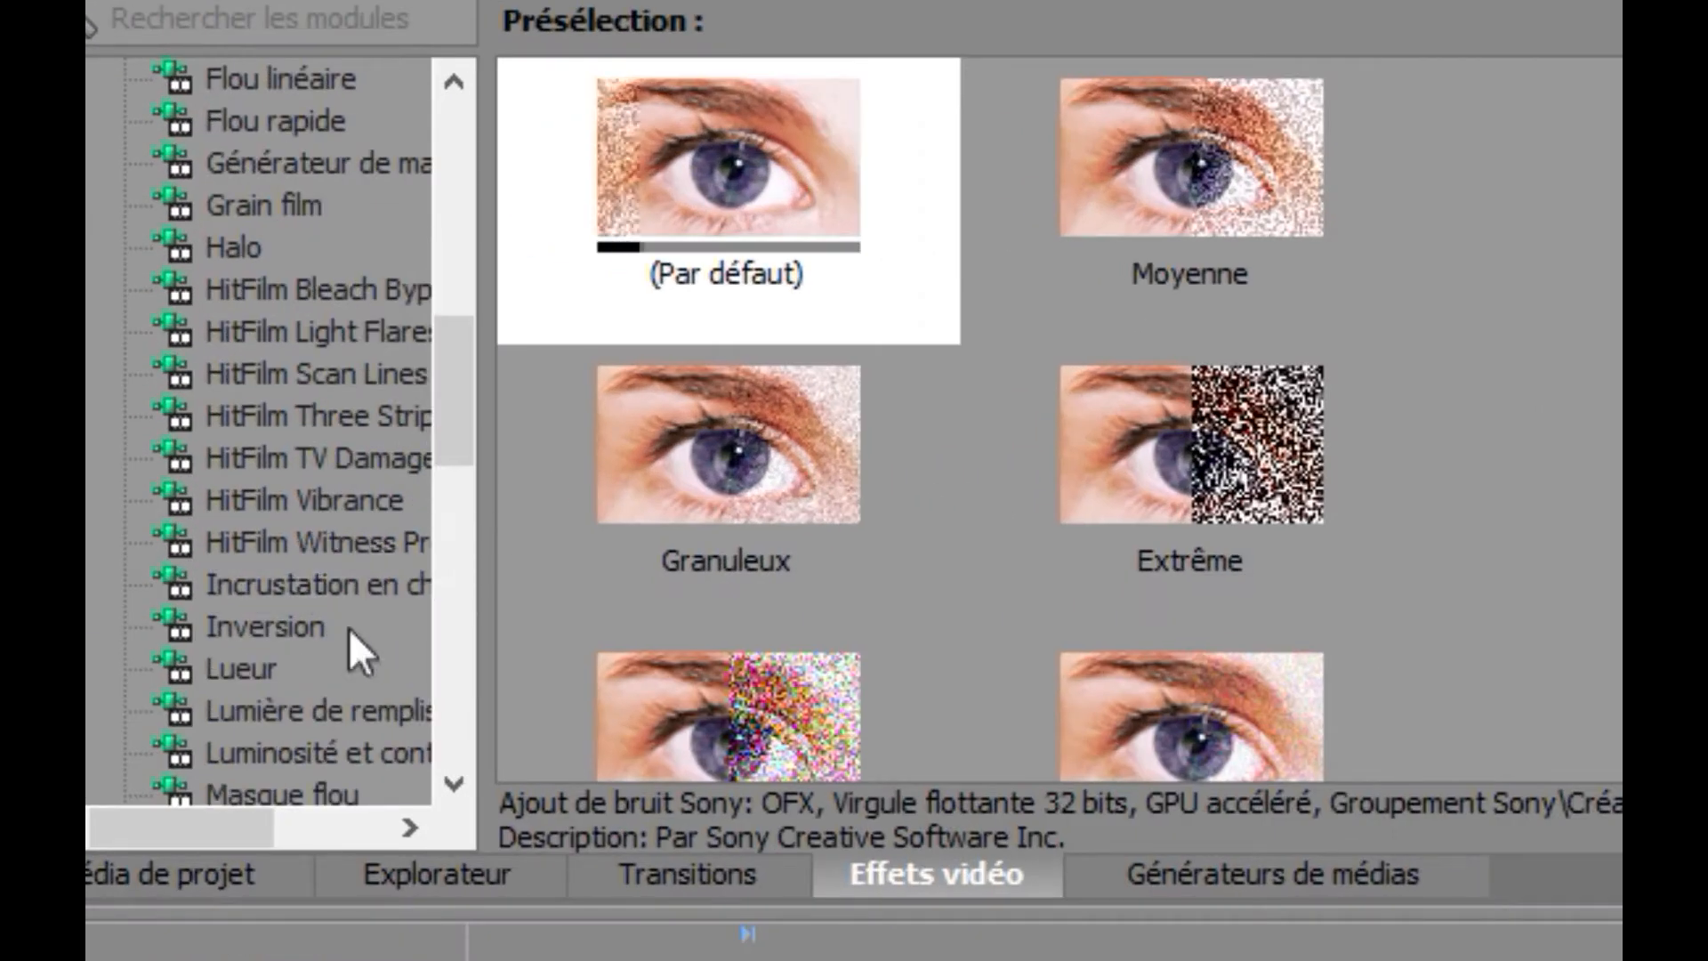
scroll(338, 628, down, 4)
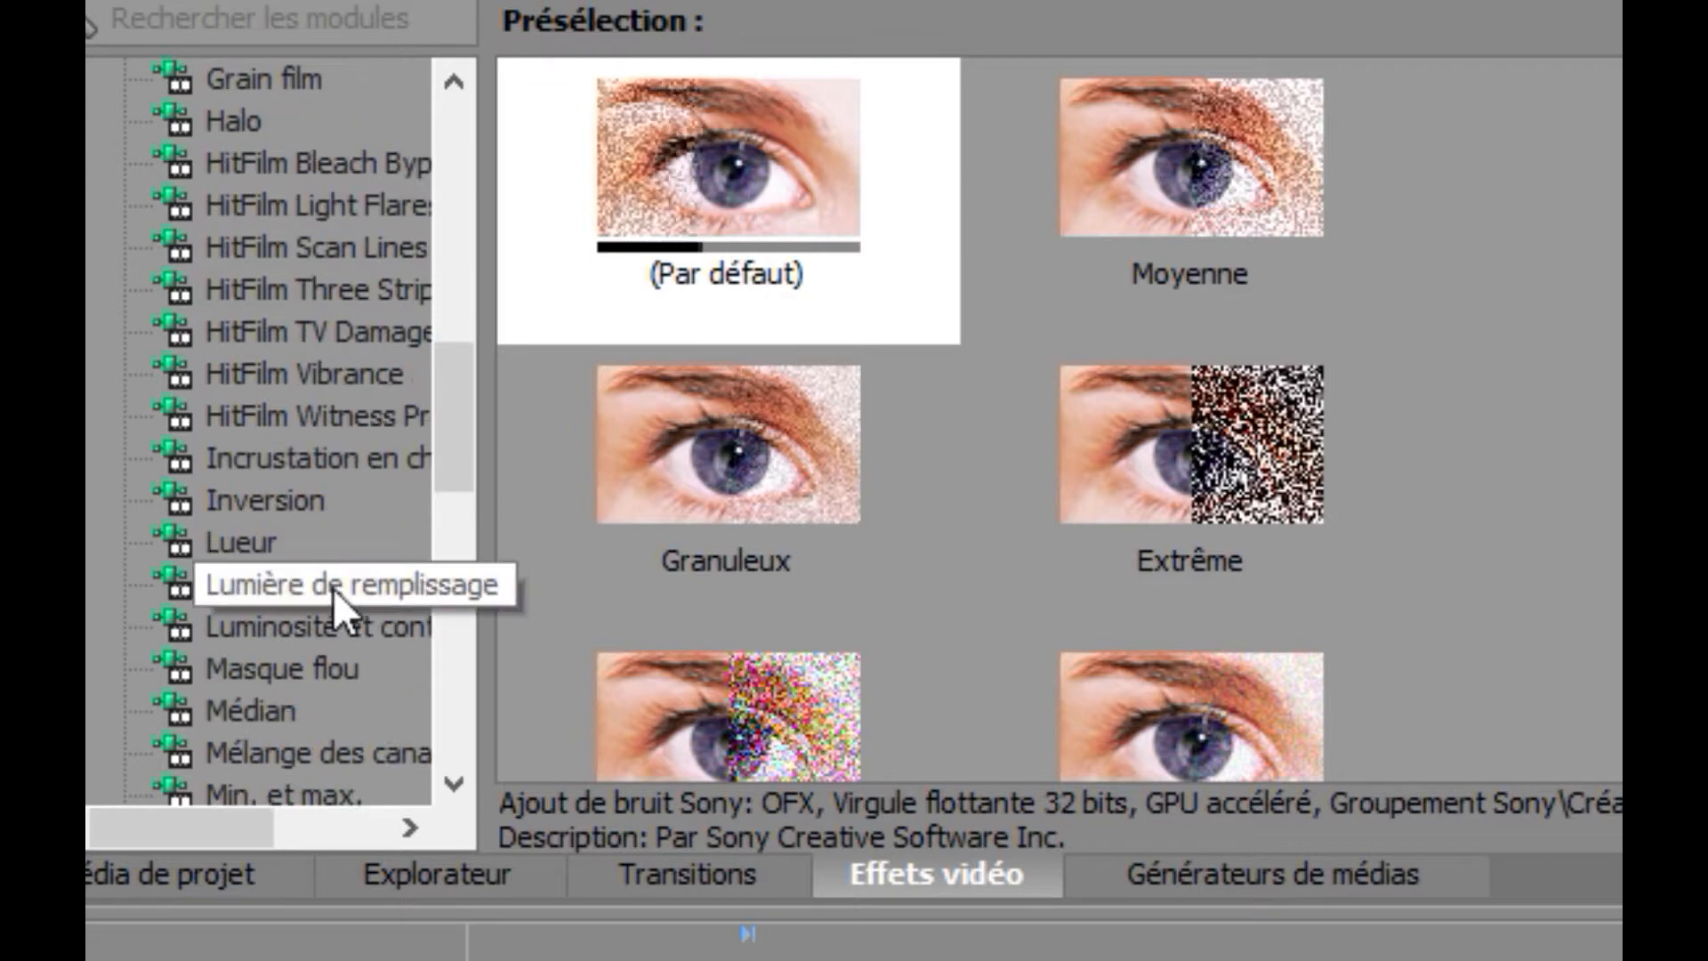
scroll(327, 676, down, 5)
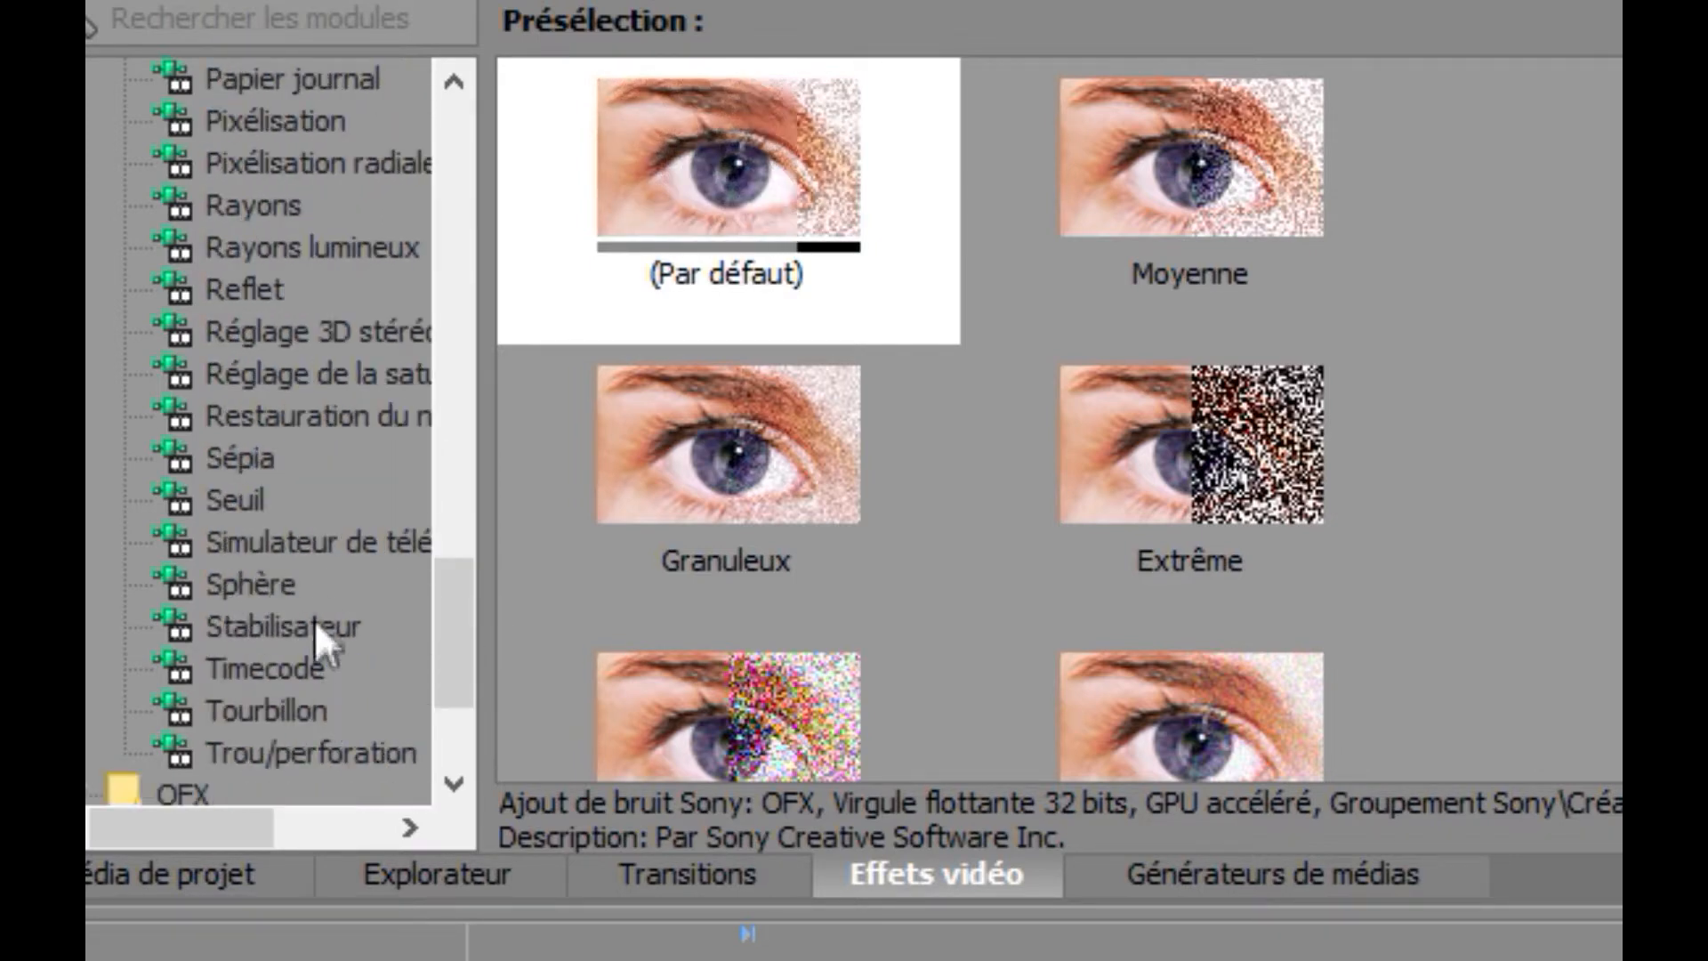
click(354, 544)
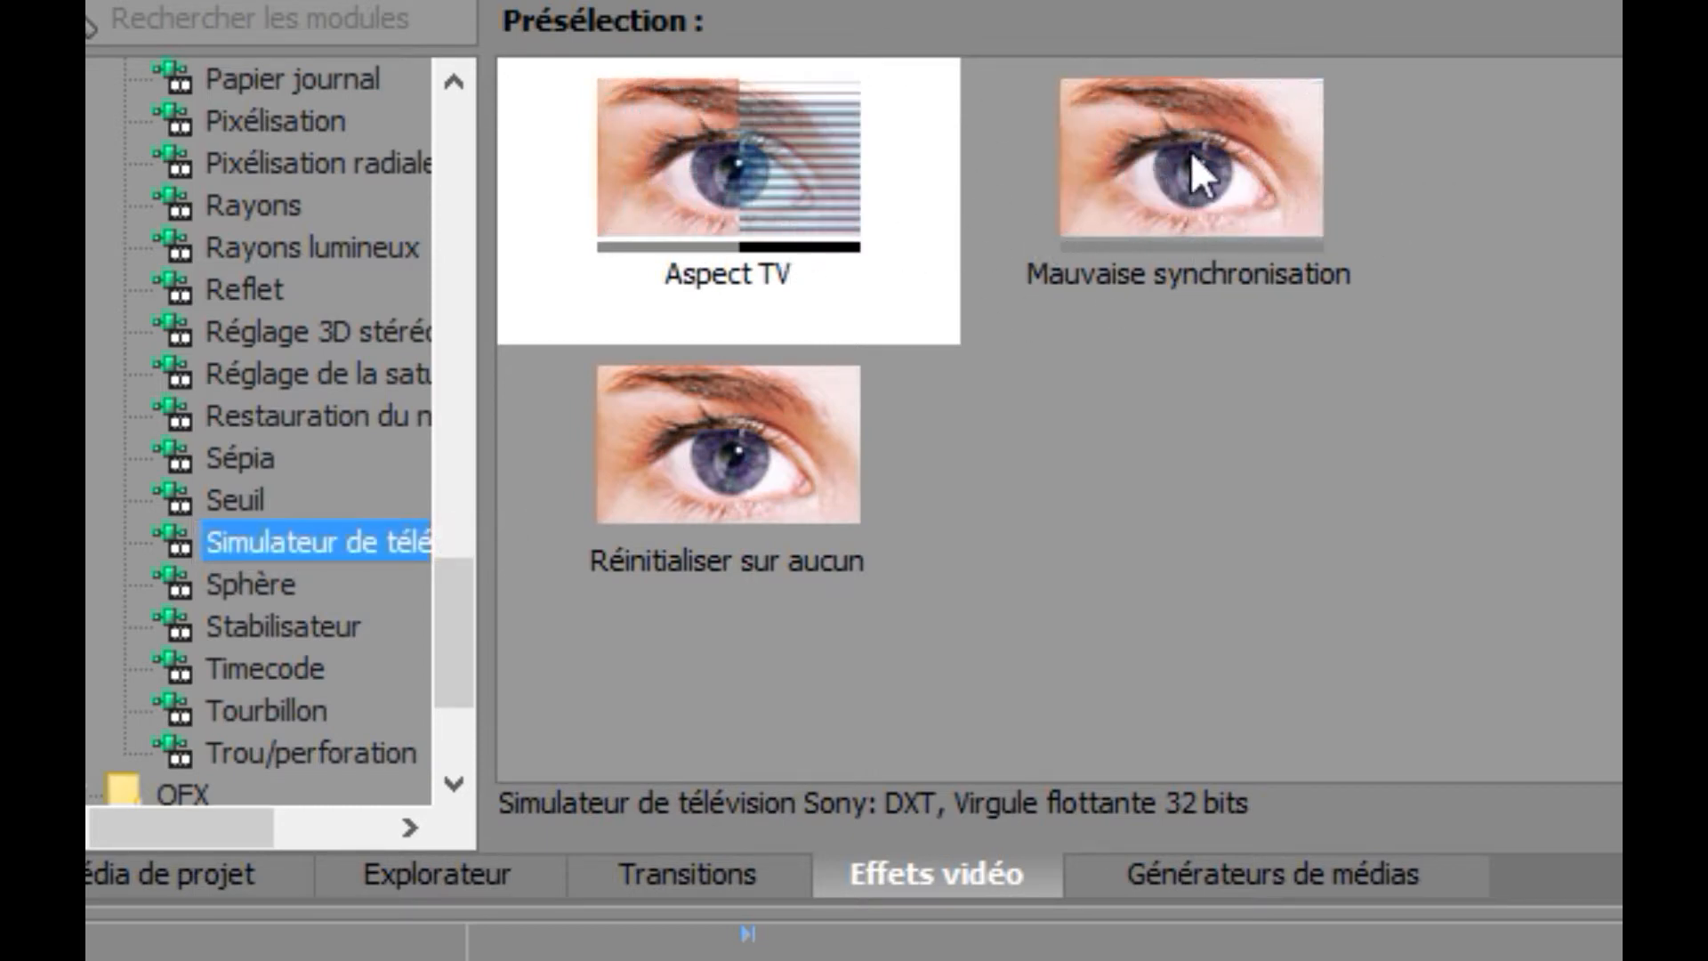
Apply the Mauvaise synchronisation preset to the logo clip and preview the glitch.
drag(1191, 160, 590, 960)
drag(427, 711, 431, 725)
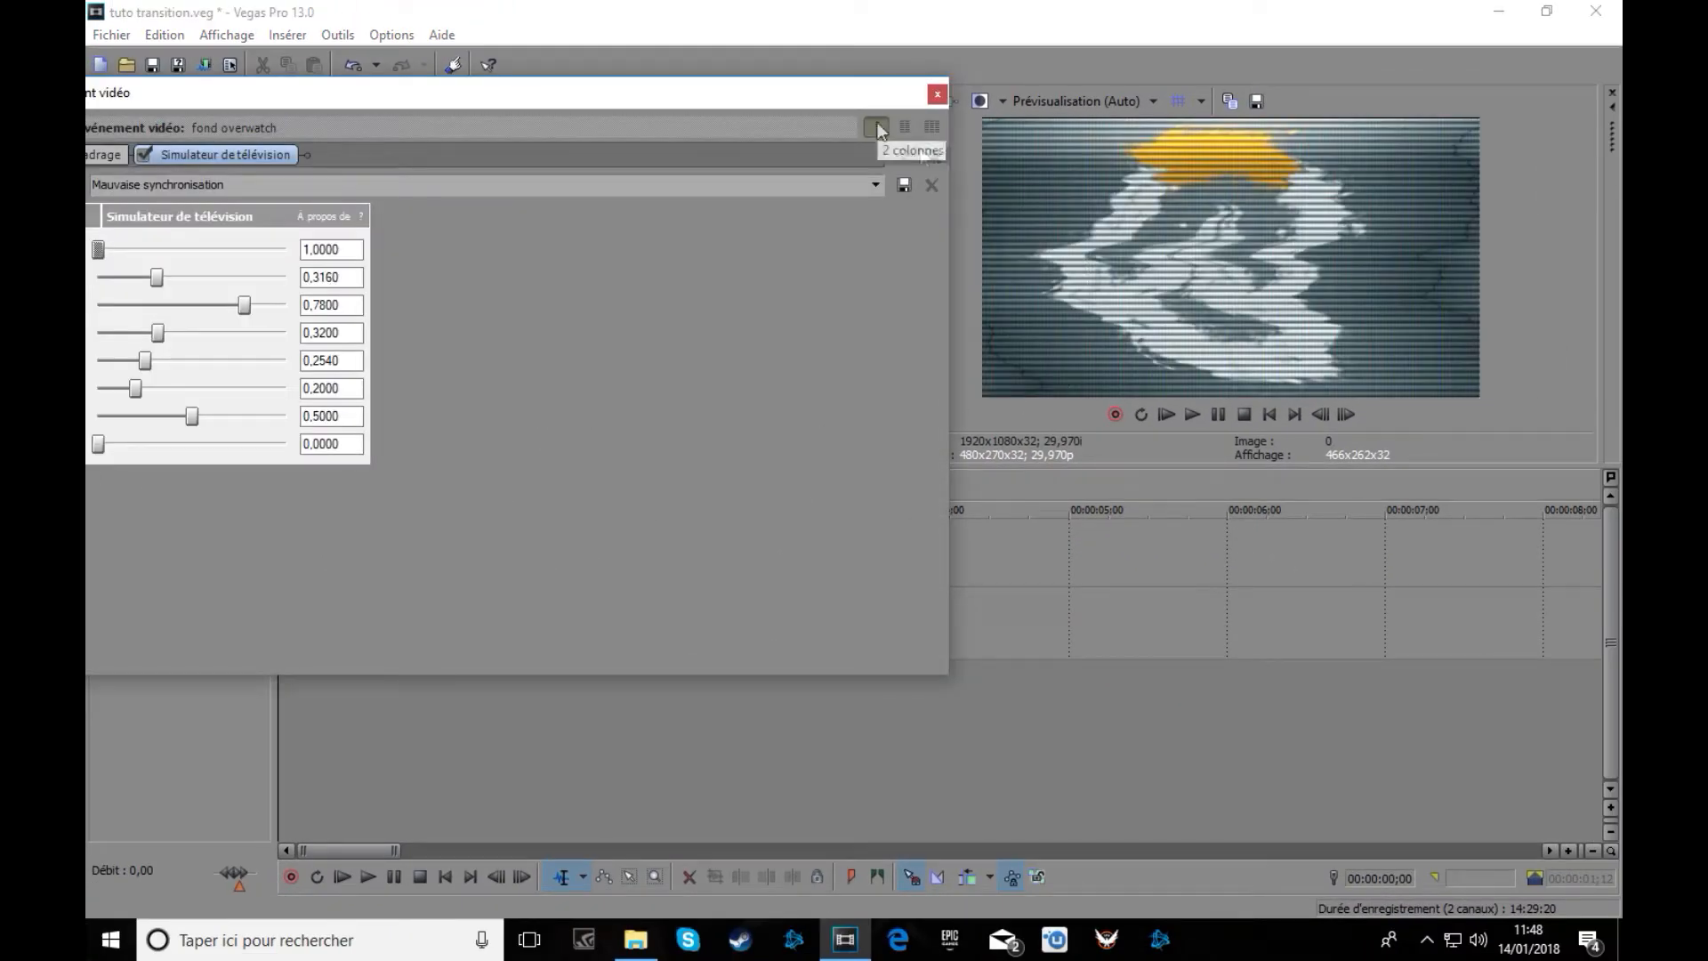
click(1198, 414)
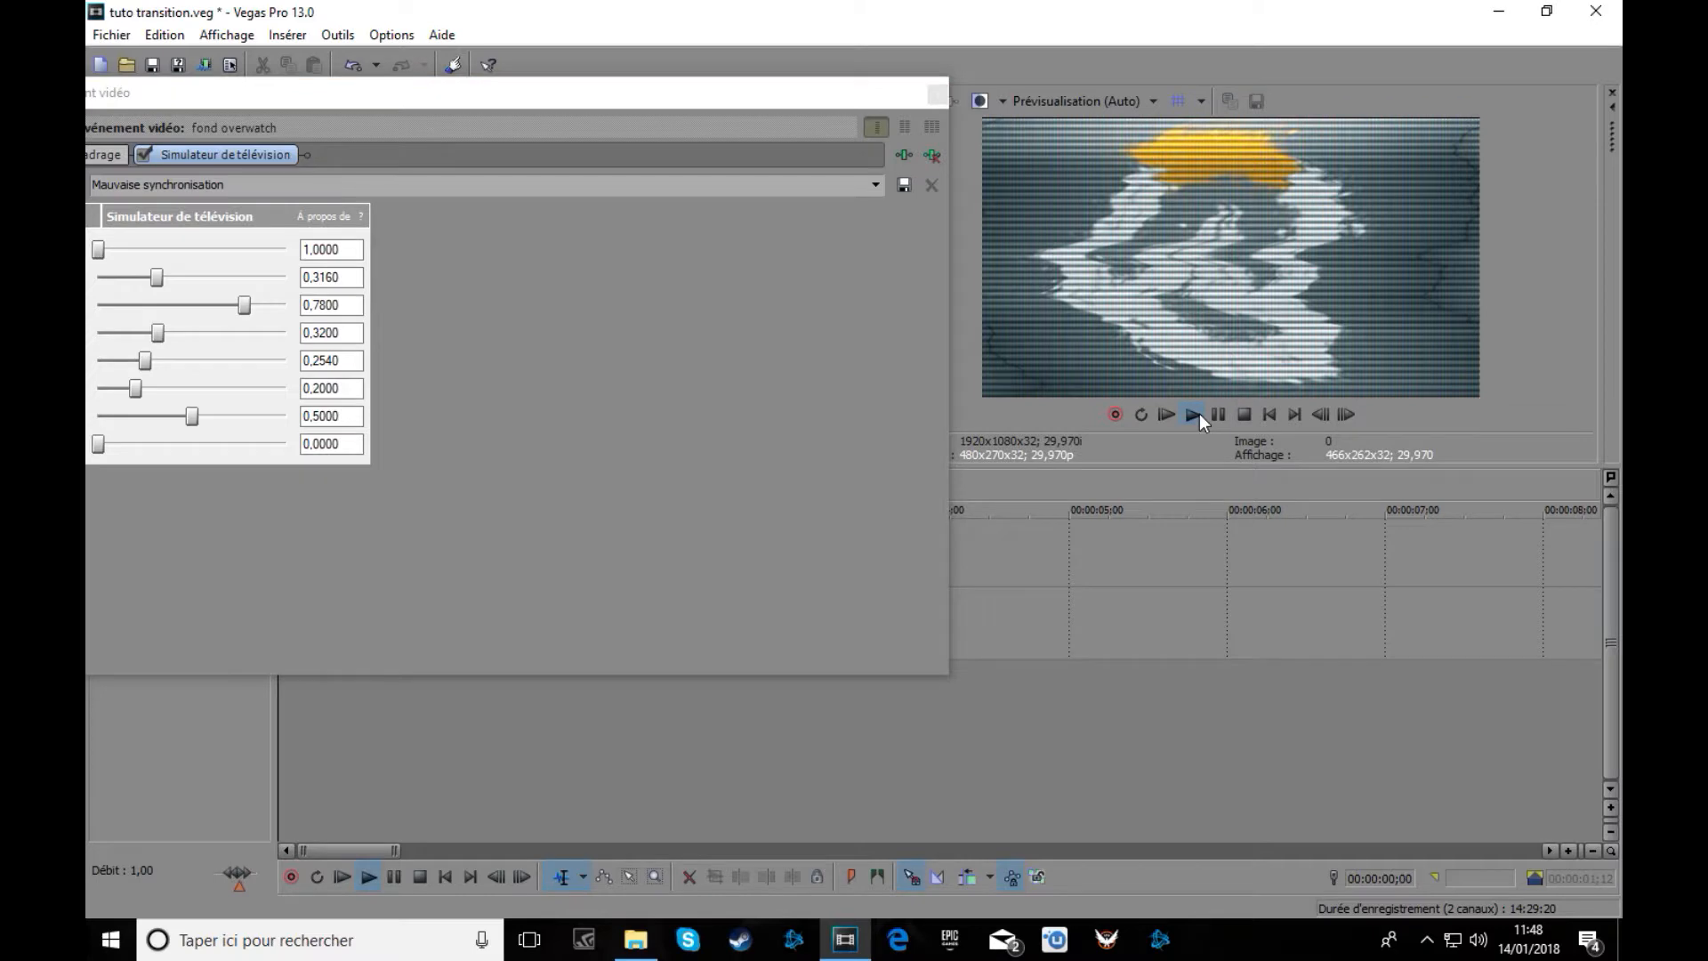
click(1220, 419)
click(1192, 415)
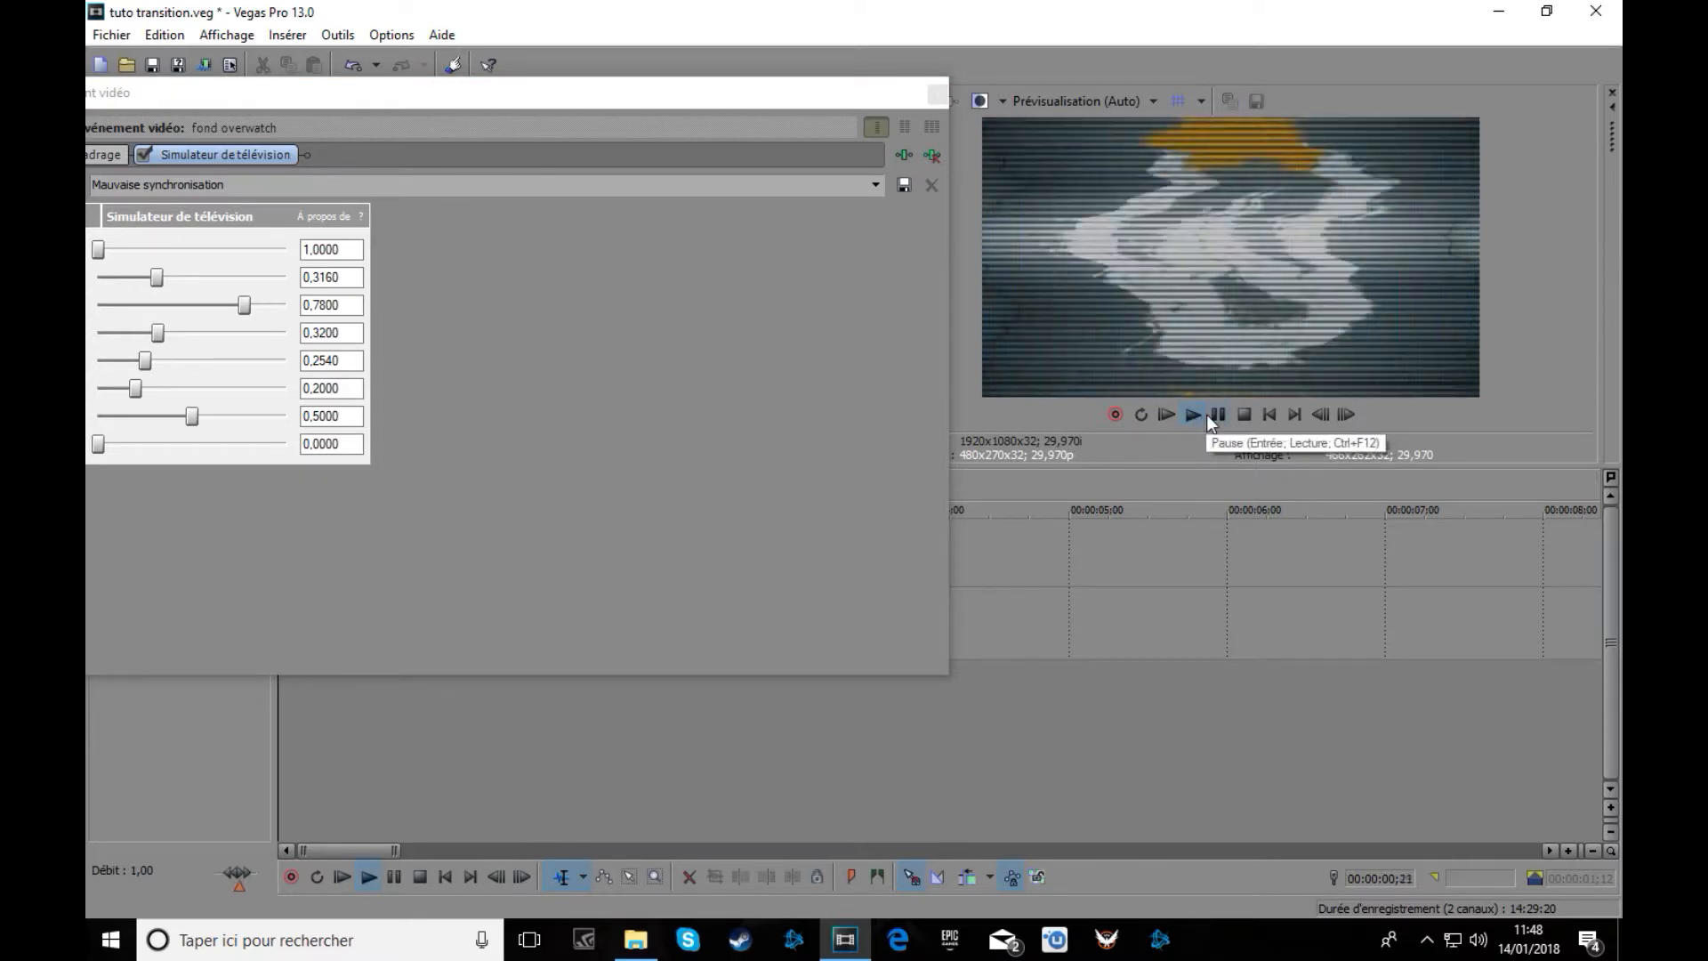
click(1270, 414)
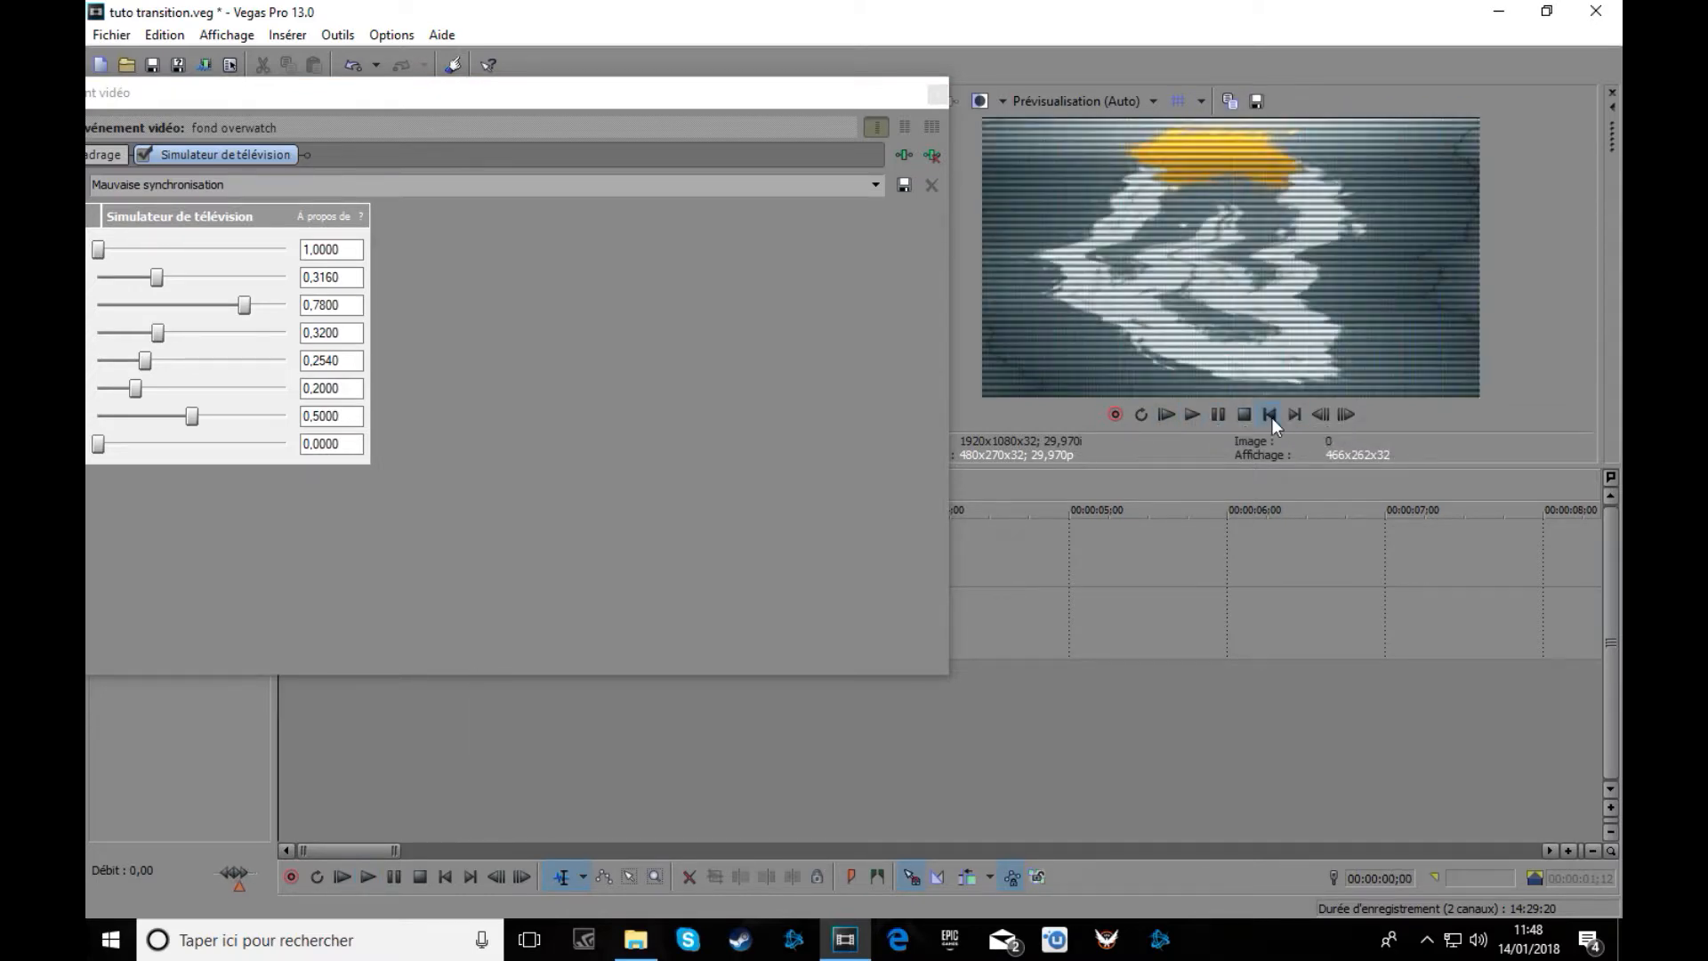
Raise the first TV simulator slider, preview the adjusted scanlines, and close the FX window.
drag(693, 95, 732, 93)
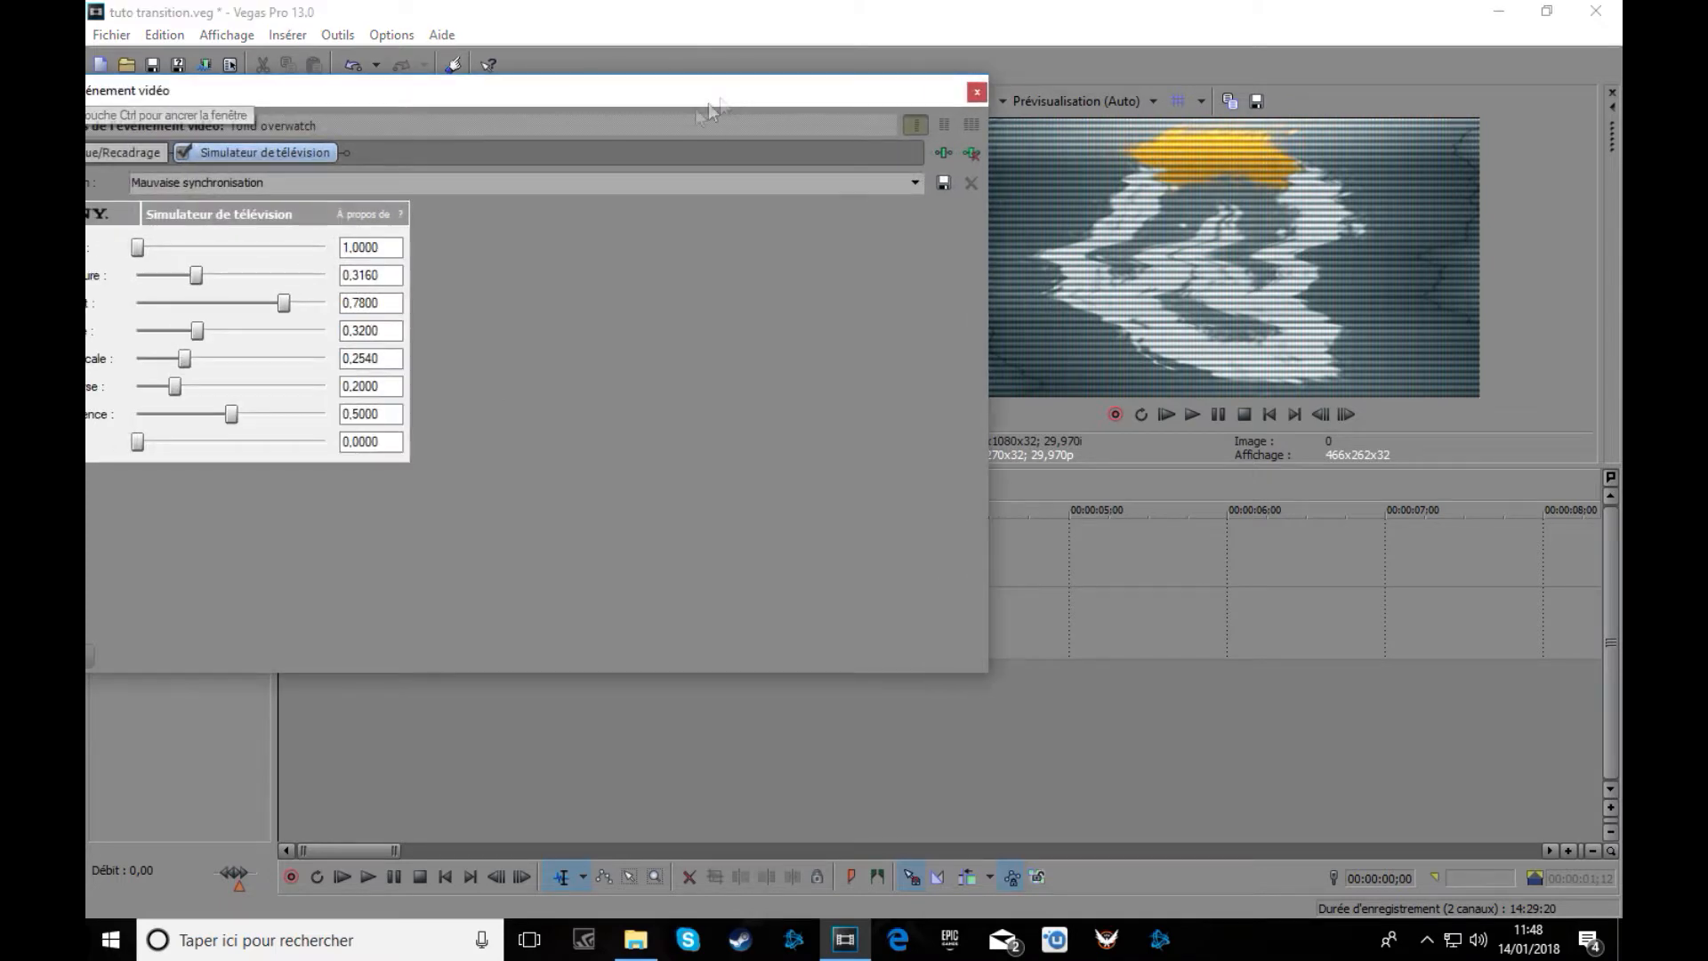
mouse_move(140, 249)
mouse_down()
mouse_move(325, 250)
mouse_move(108, 249)
mouse_move(154, 247)
mouse_up()
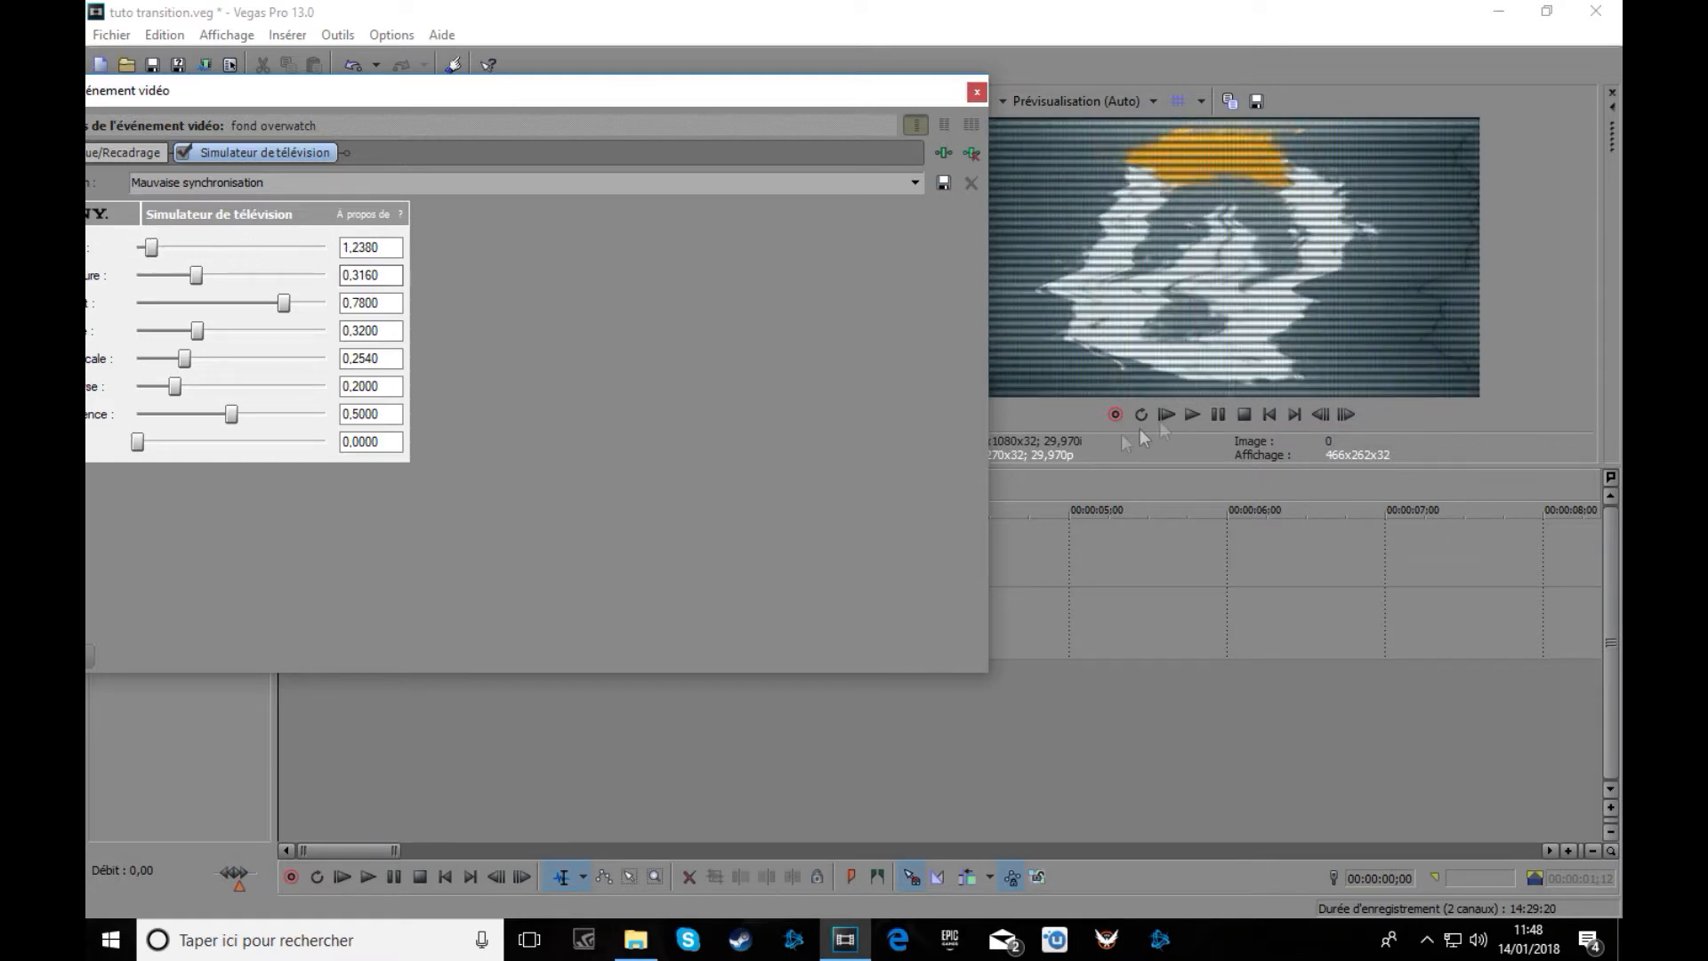
click(1193, 414)
click(1217, 414)
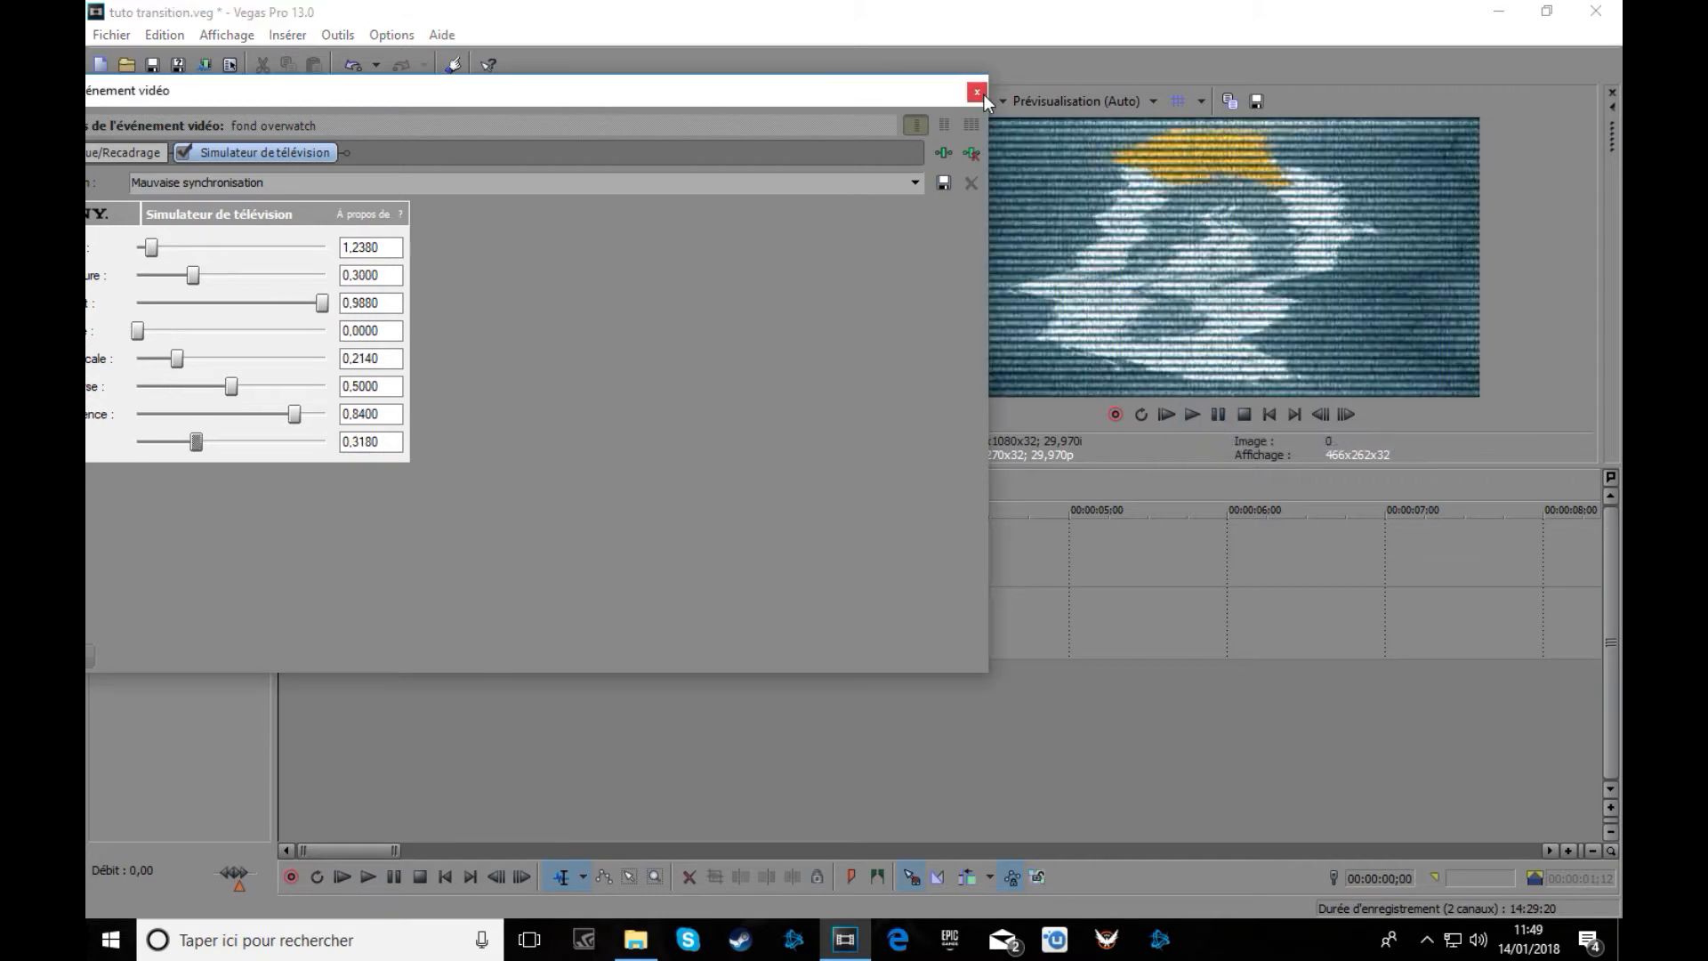
click(978, 92)
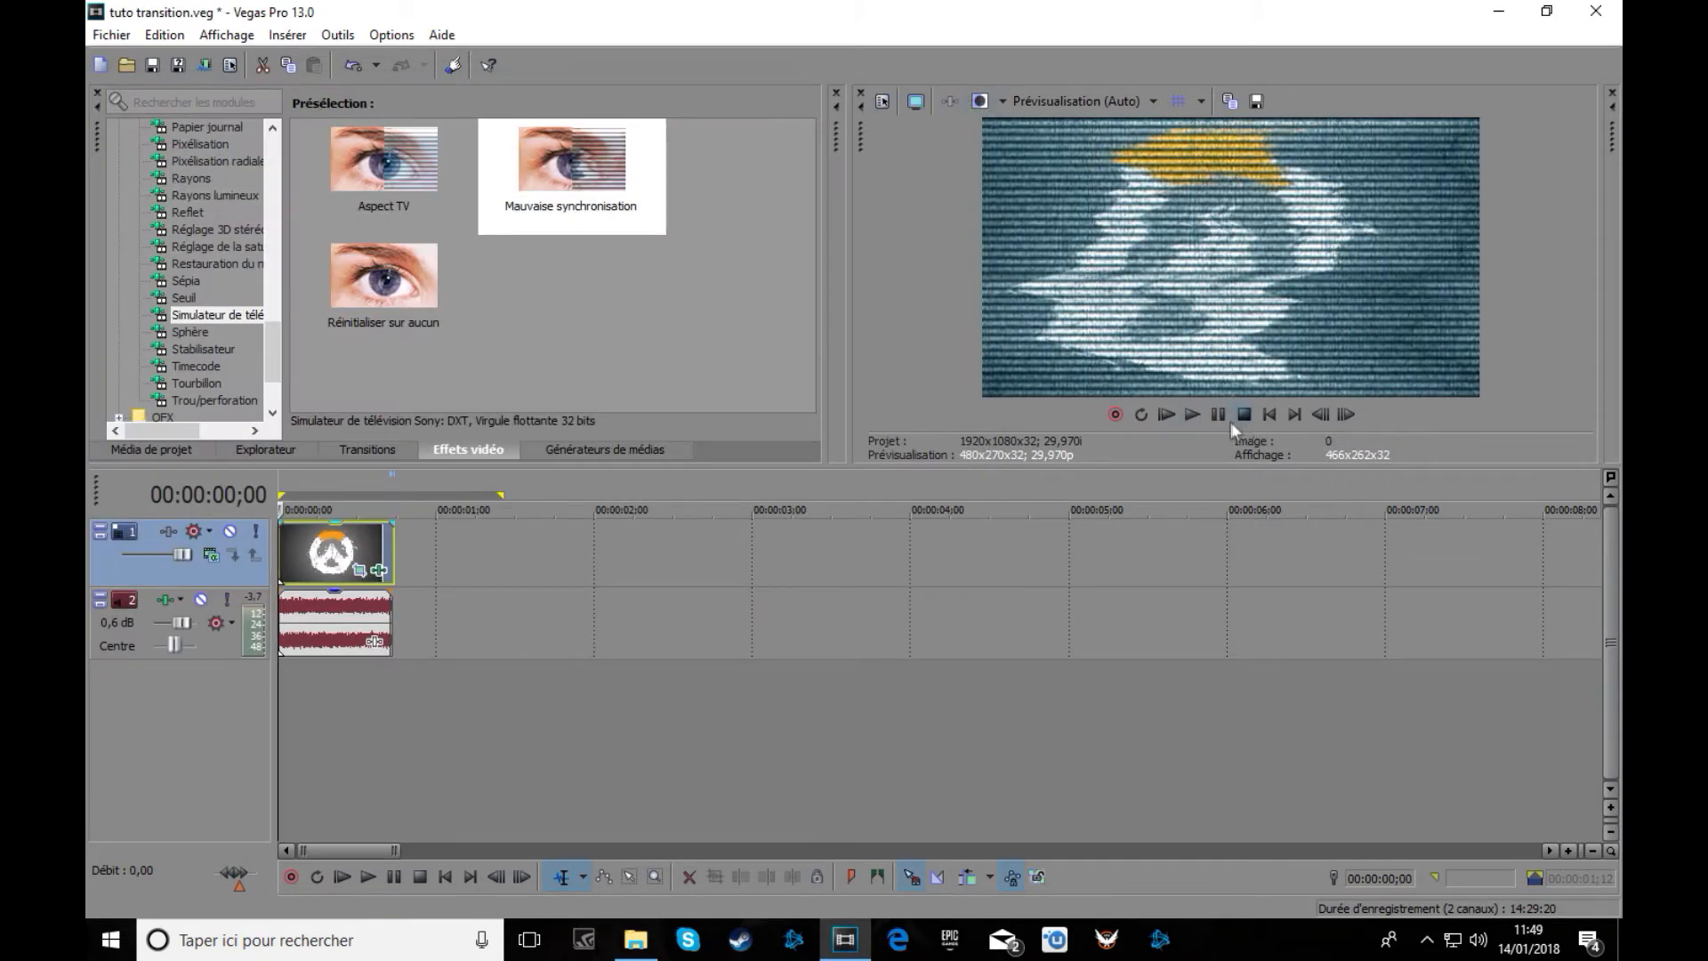
Preview the glitched clip, then shift the logo event slightly later on the timeline.
click(1197, 422)
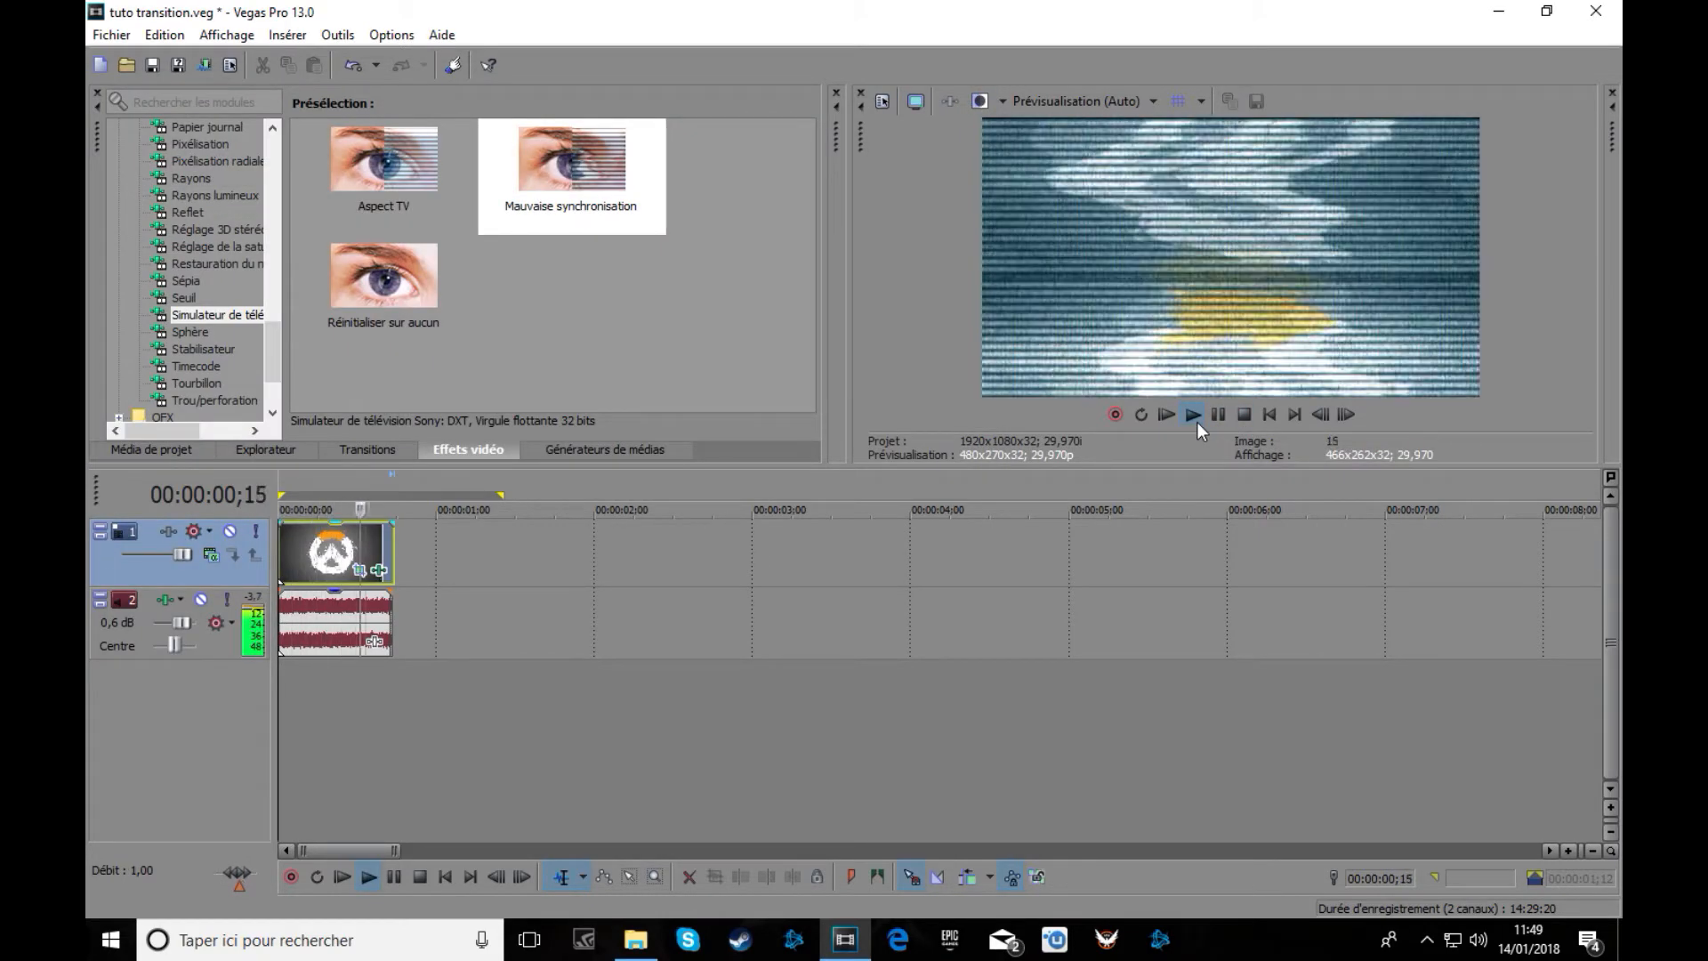
click(1245, 416)
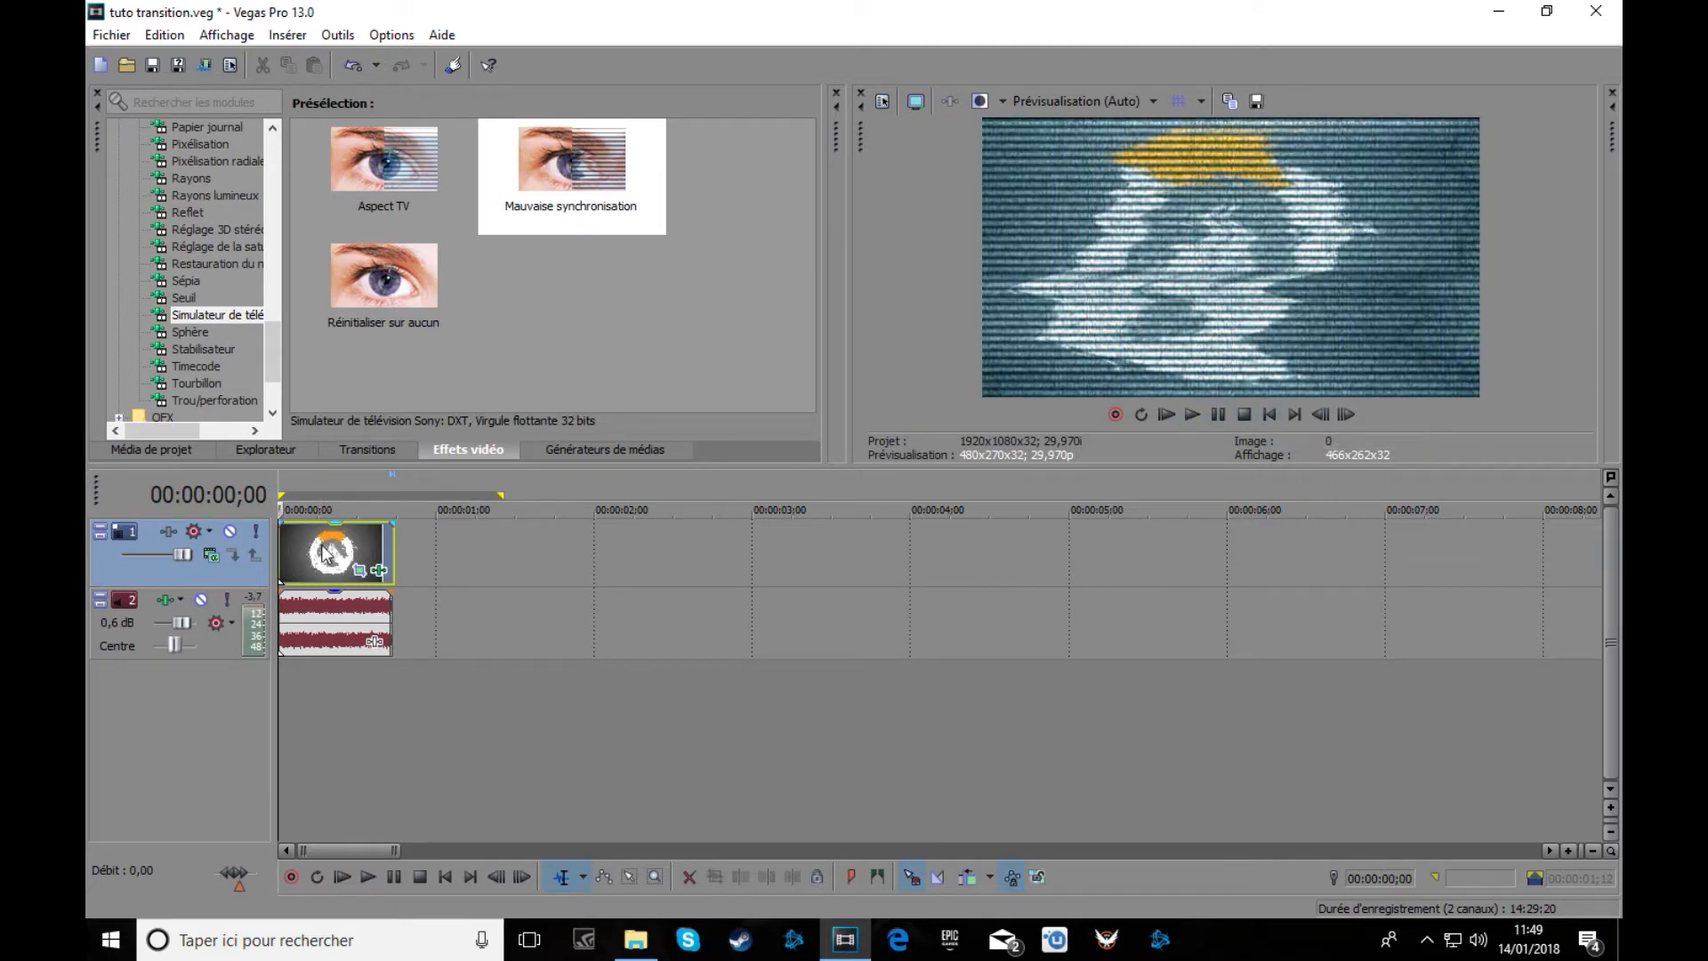
double_click(325, 553)
drag(477, 563, 484, 563)
Align the snow sound under the logo clip, then save an Overwatch image into Tuto transition.
drag(328, 613, 484, 625)
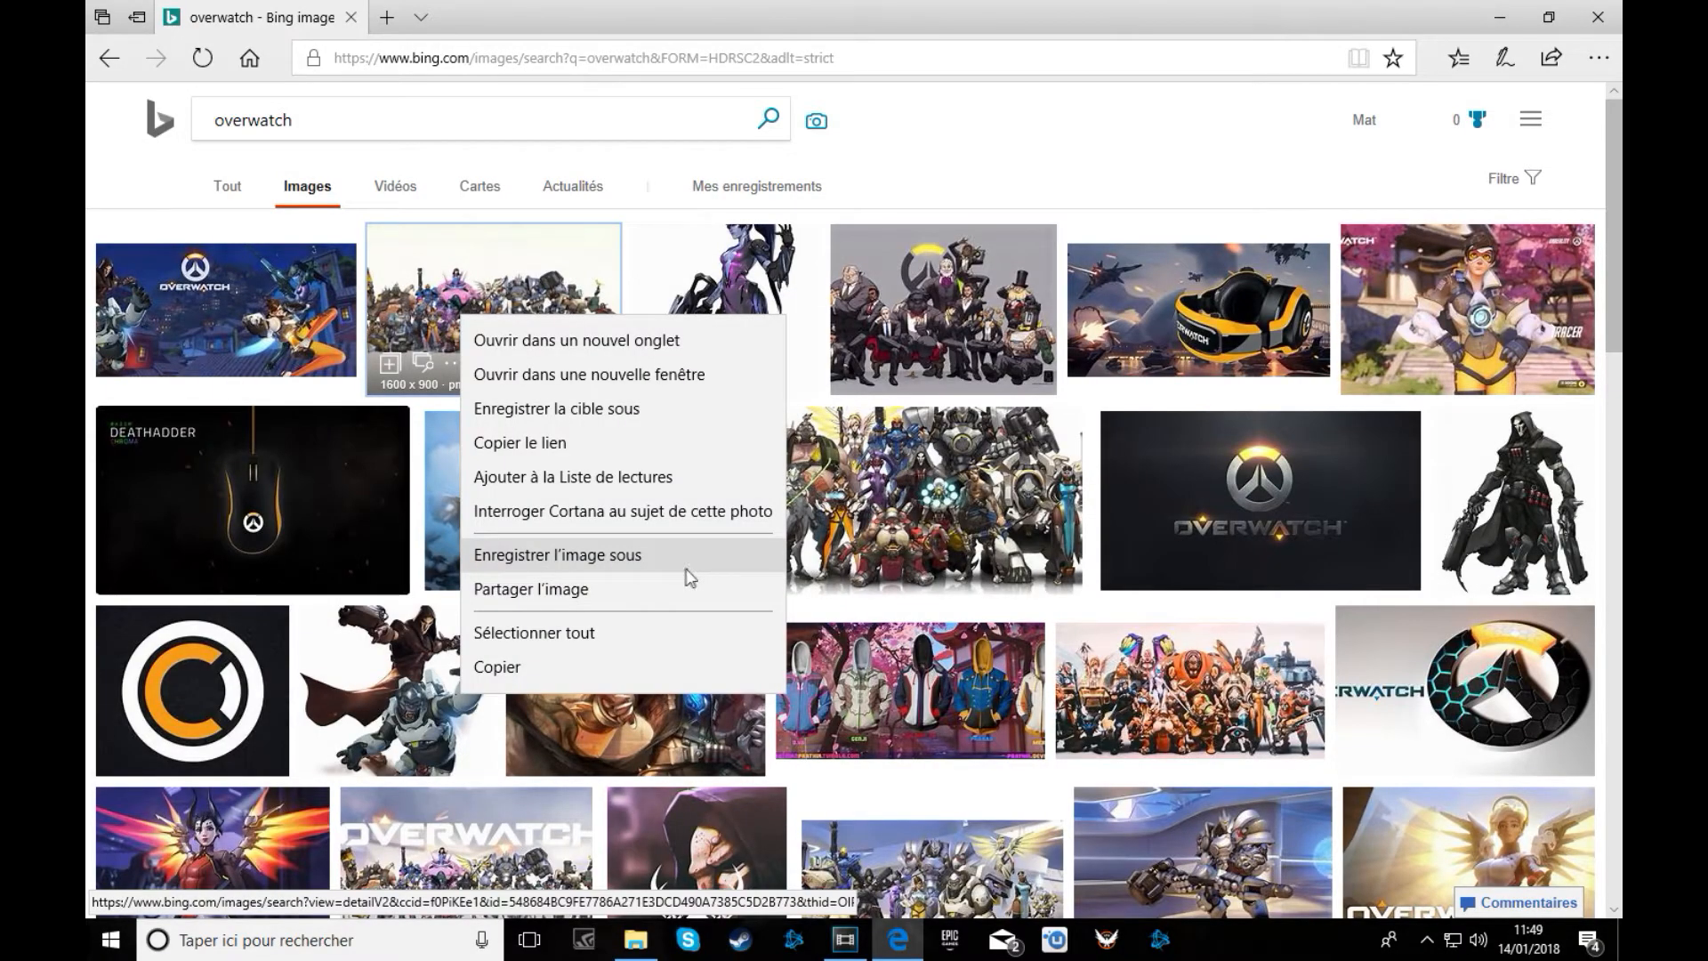
click(644, 558)
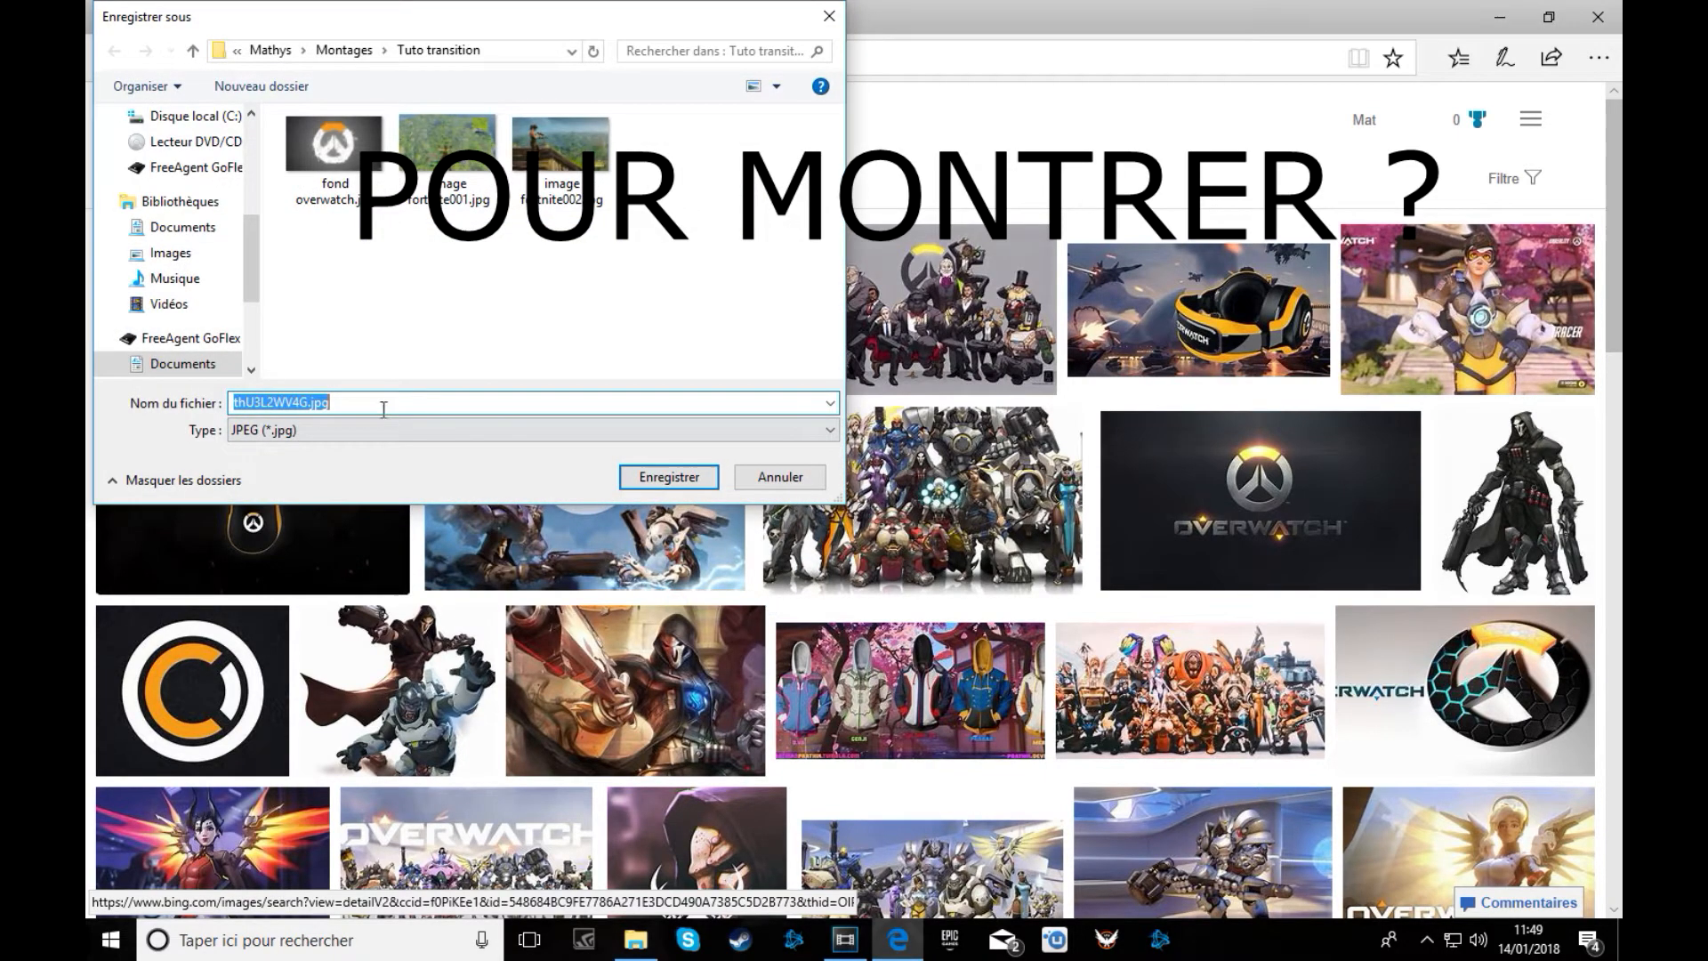
double_click(308, 401)
click(780, 478)
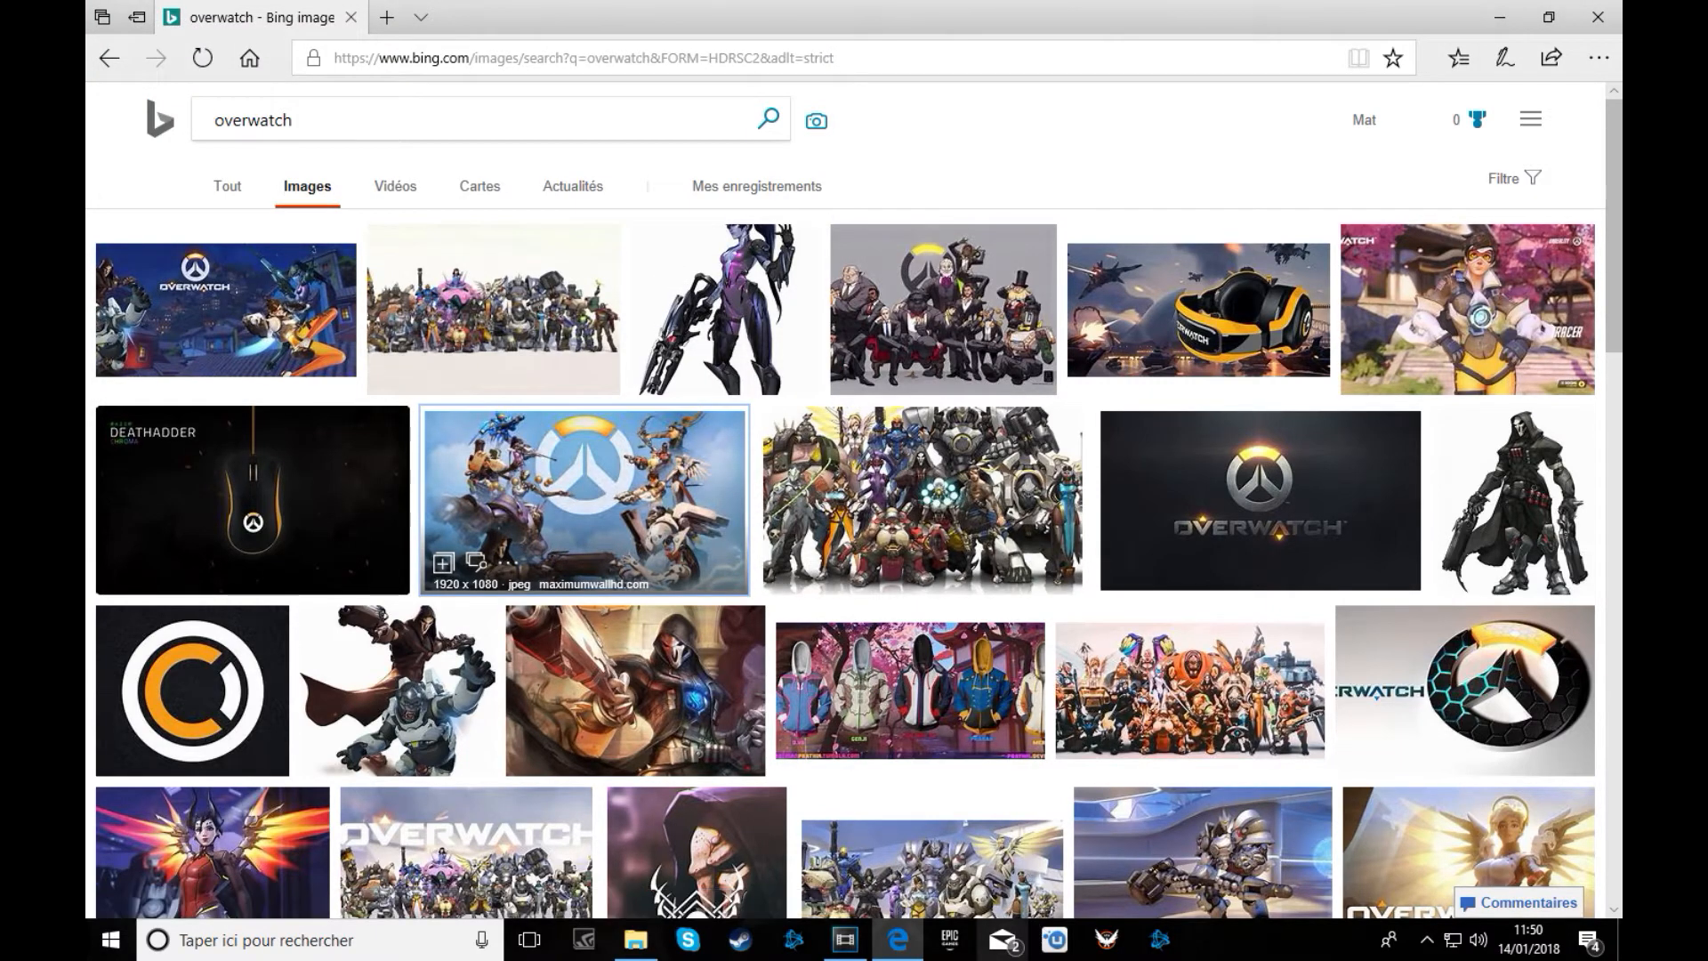
Drag overwatch001.jpg from the Tuto transition folder onto track 1 before the logo clip.
click(845, 939)
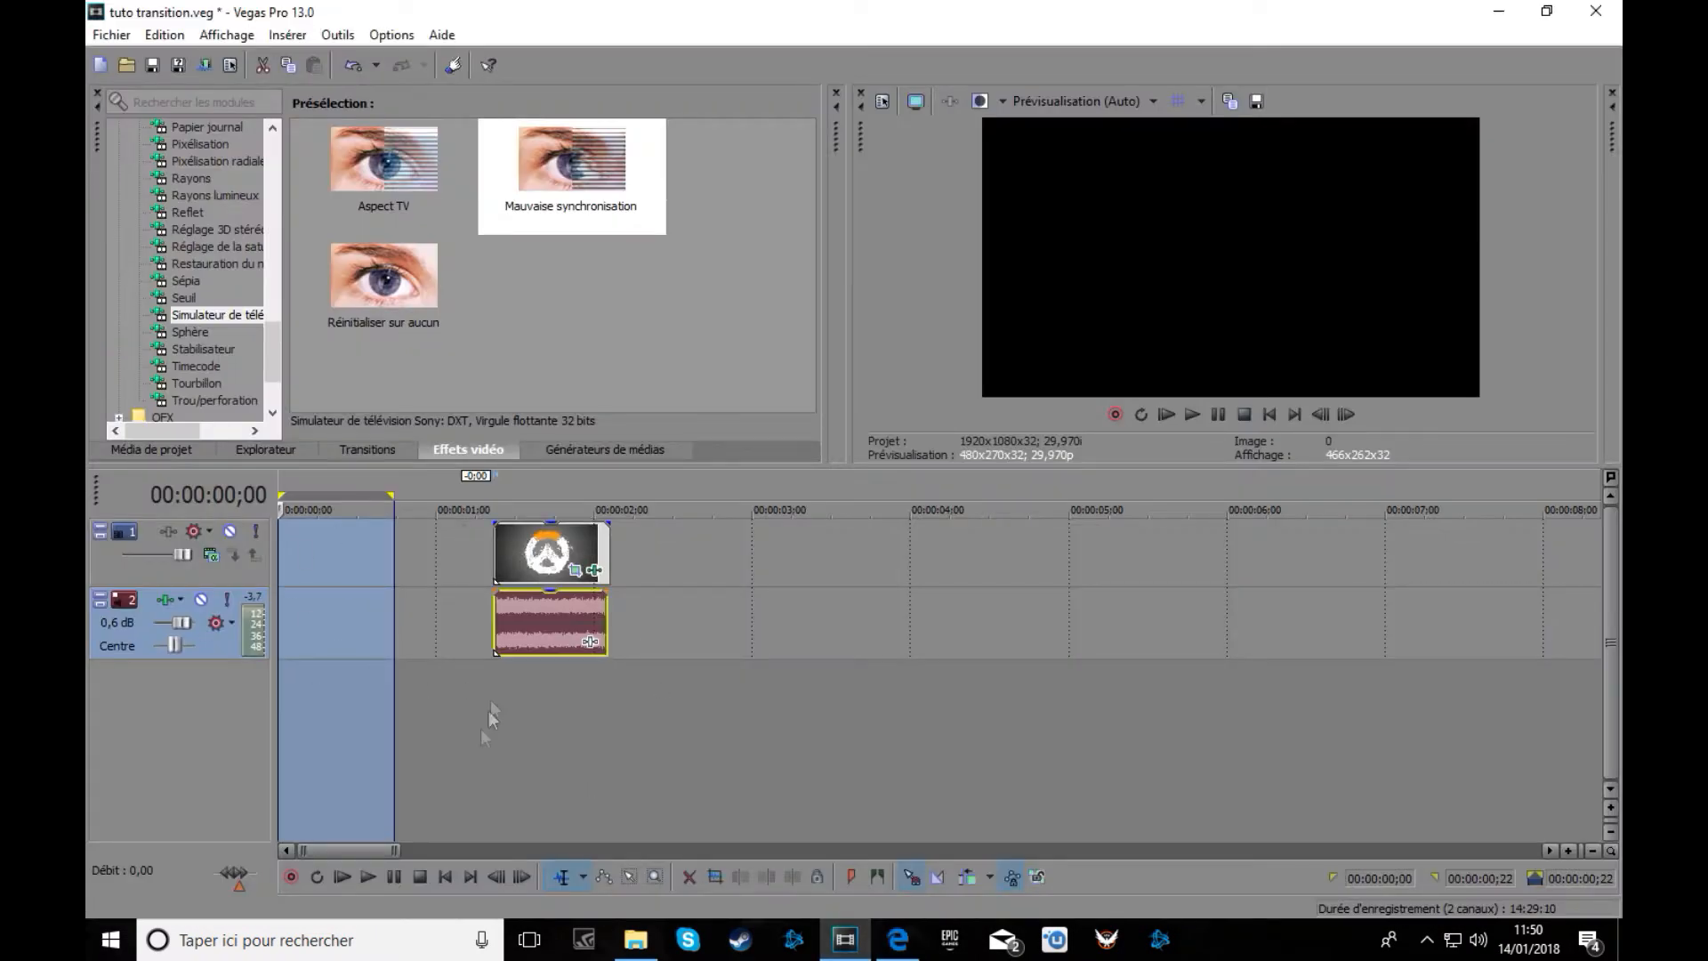
click(635, 939)
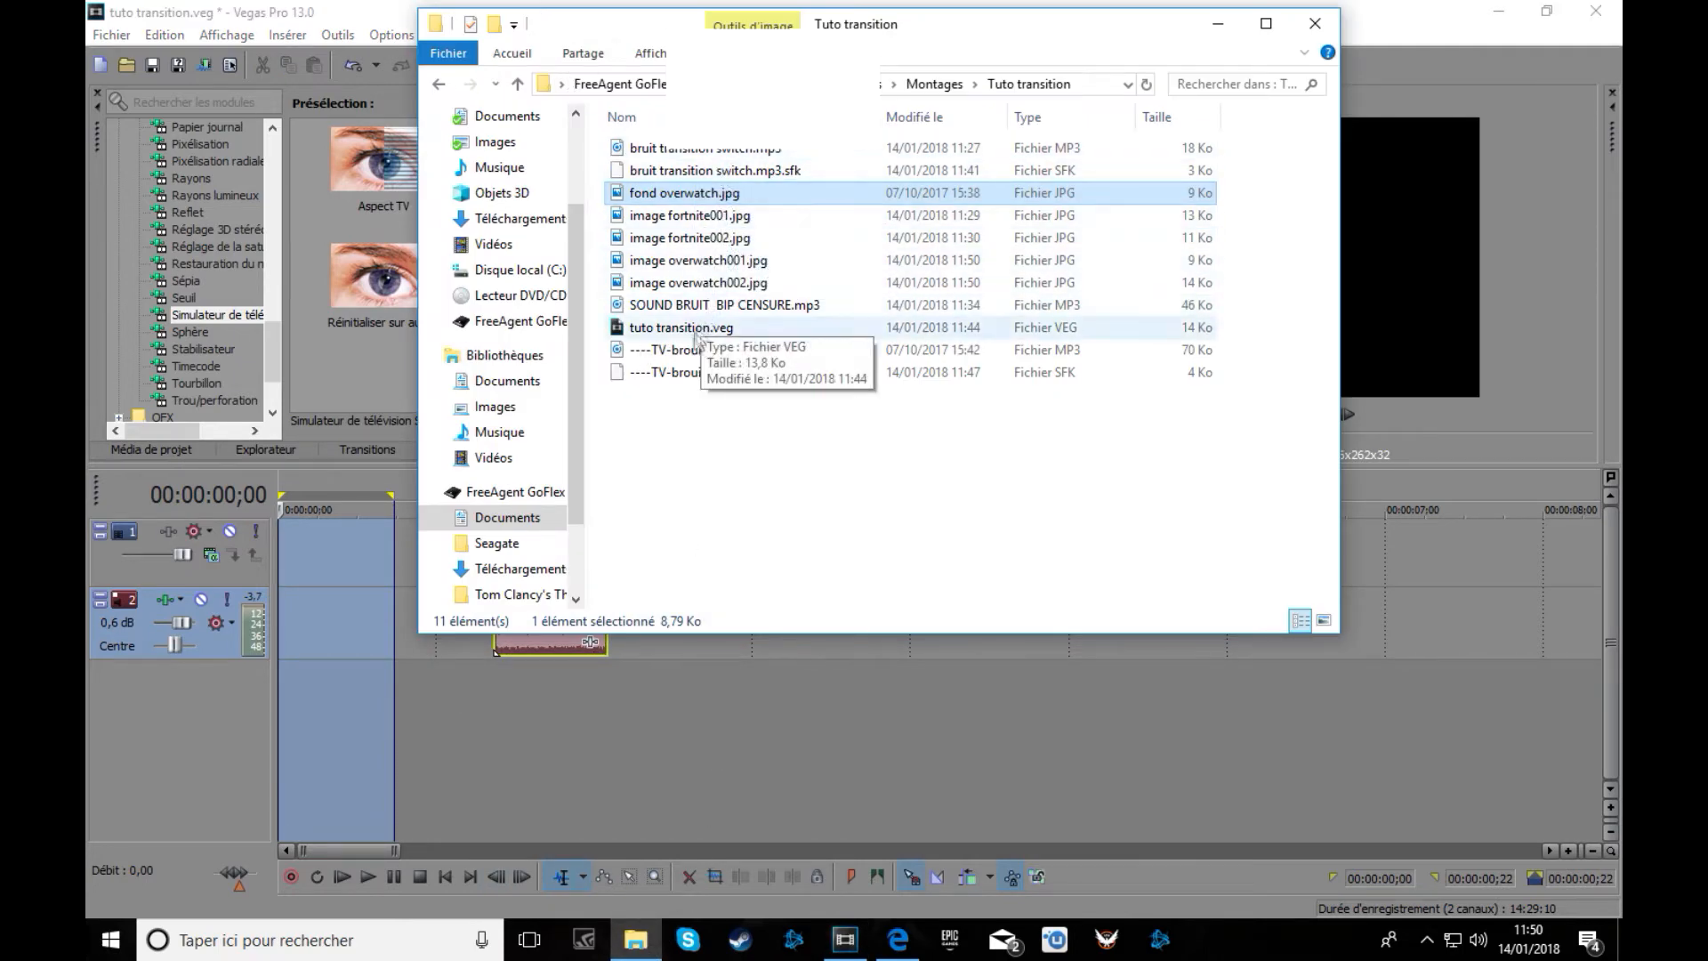
drag(721, 267, 292, 613)
double_click(310, 622)
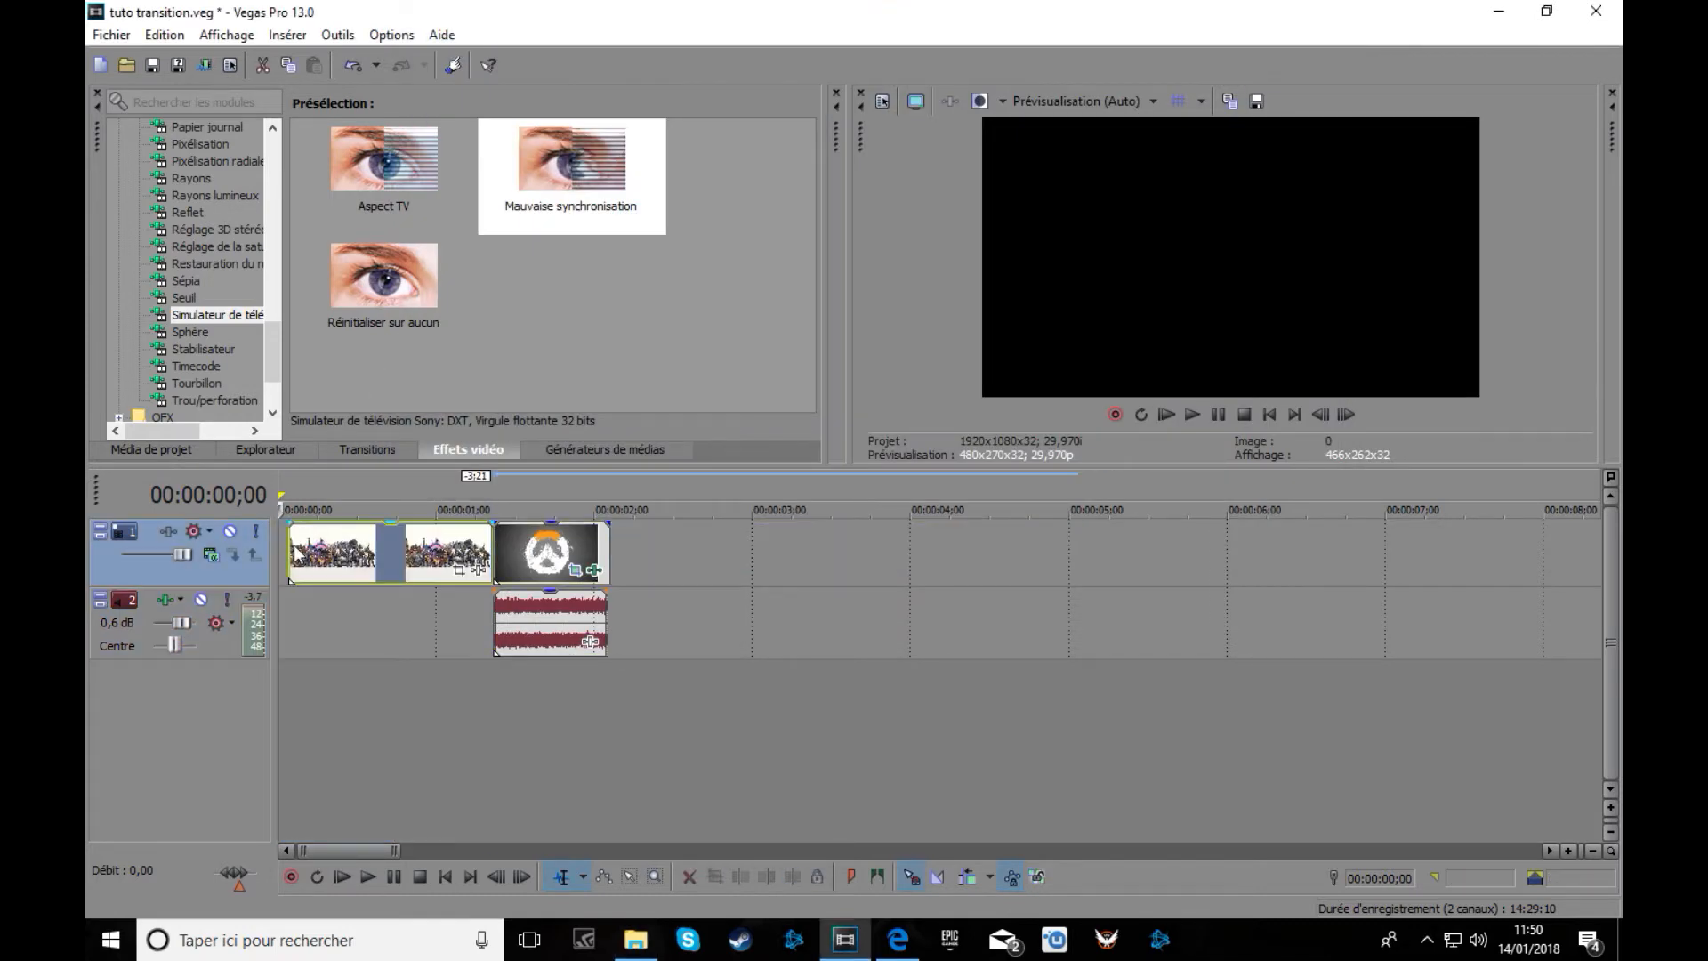
Start the group image at 0, add a shortened hero image after the logo, and play everything.
drag(303, 550, 292, 550)
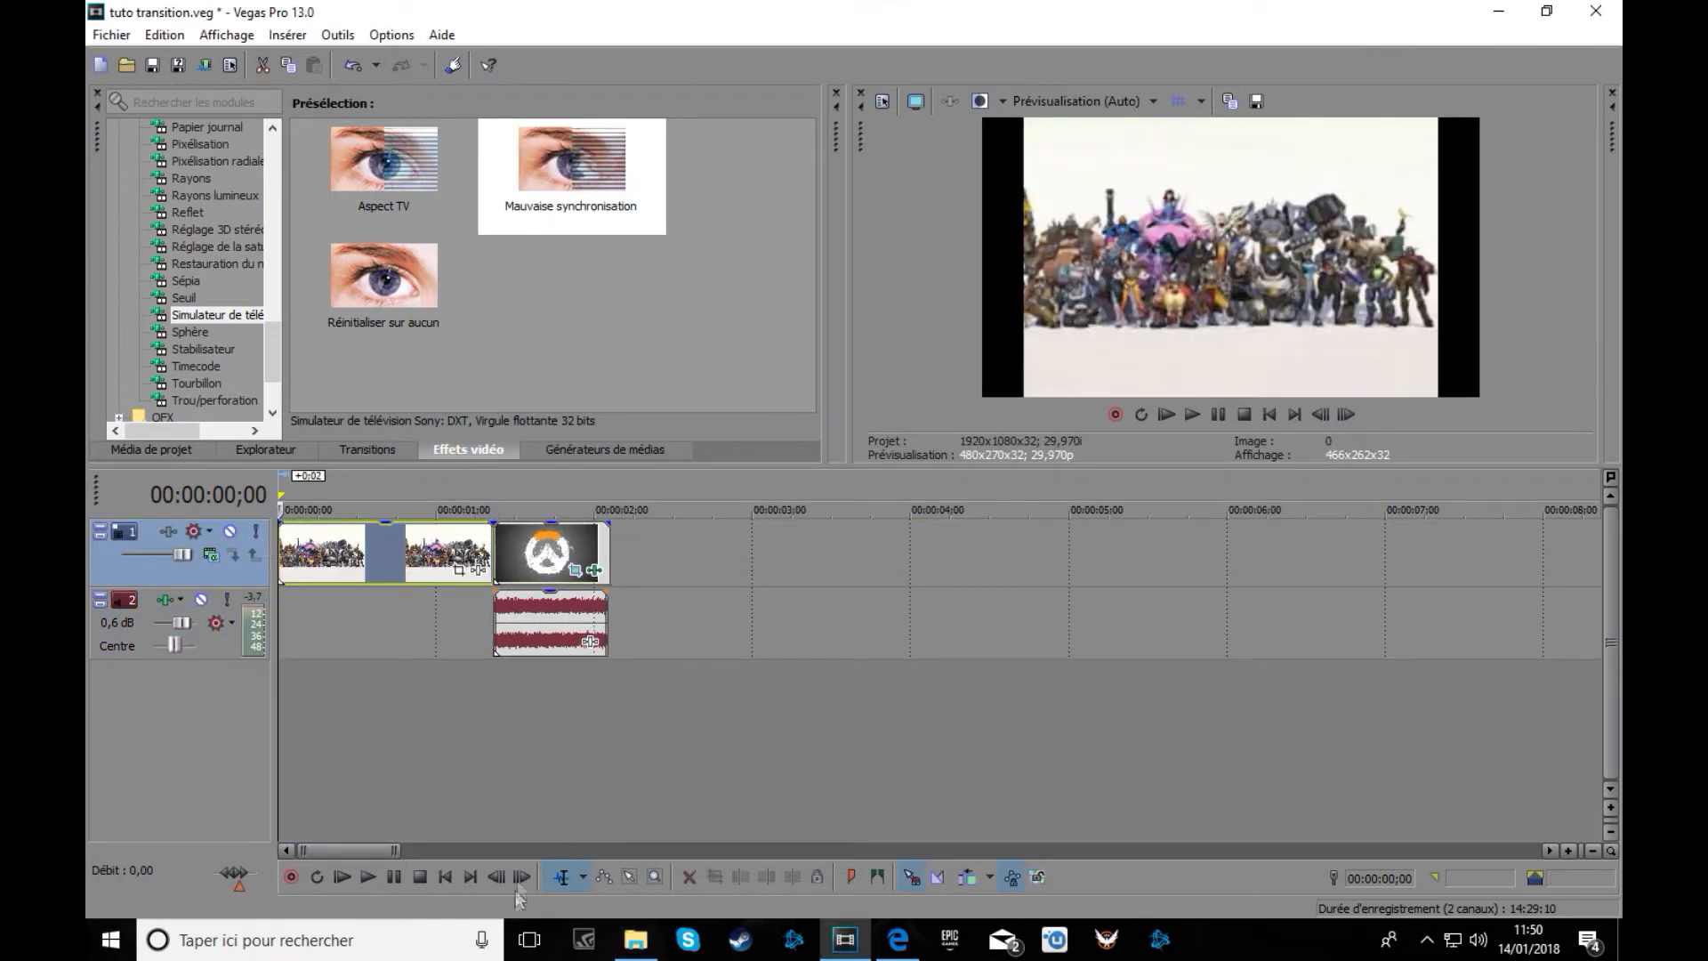
click(635, 940)
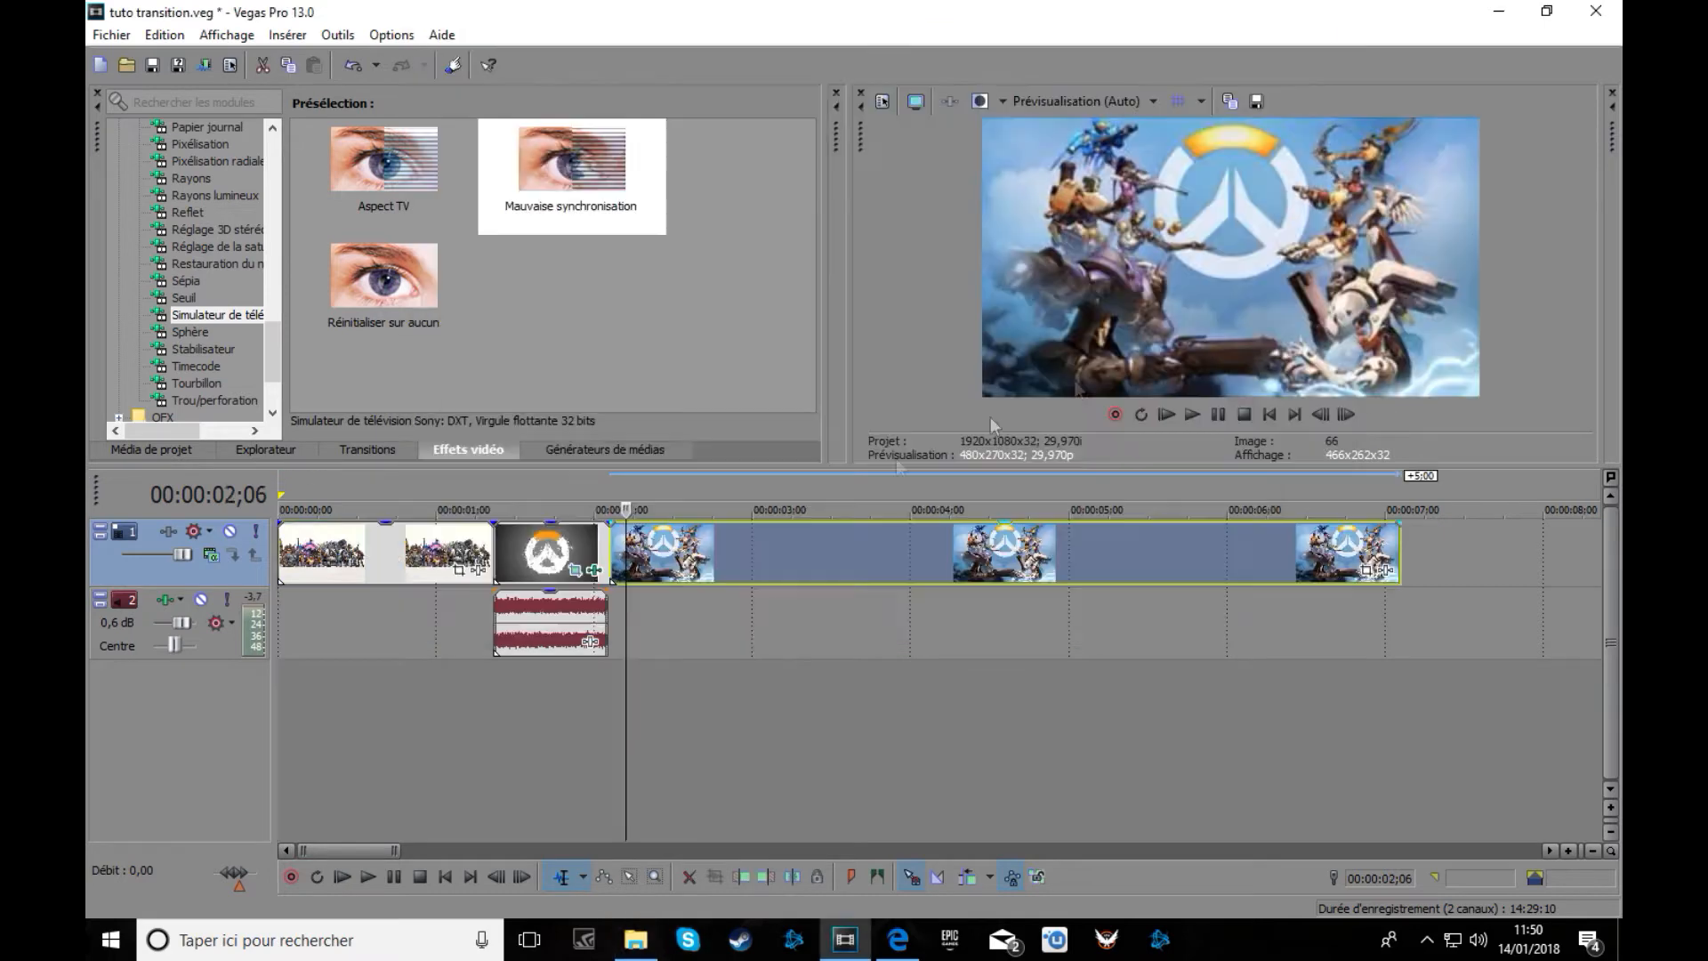
drag(1308, 551, 1030, 551)
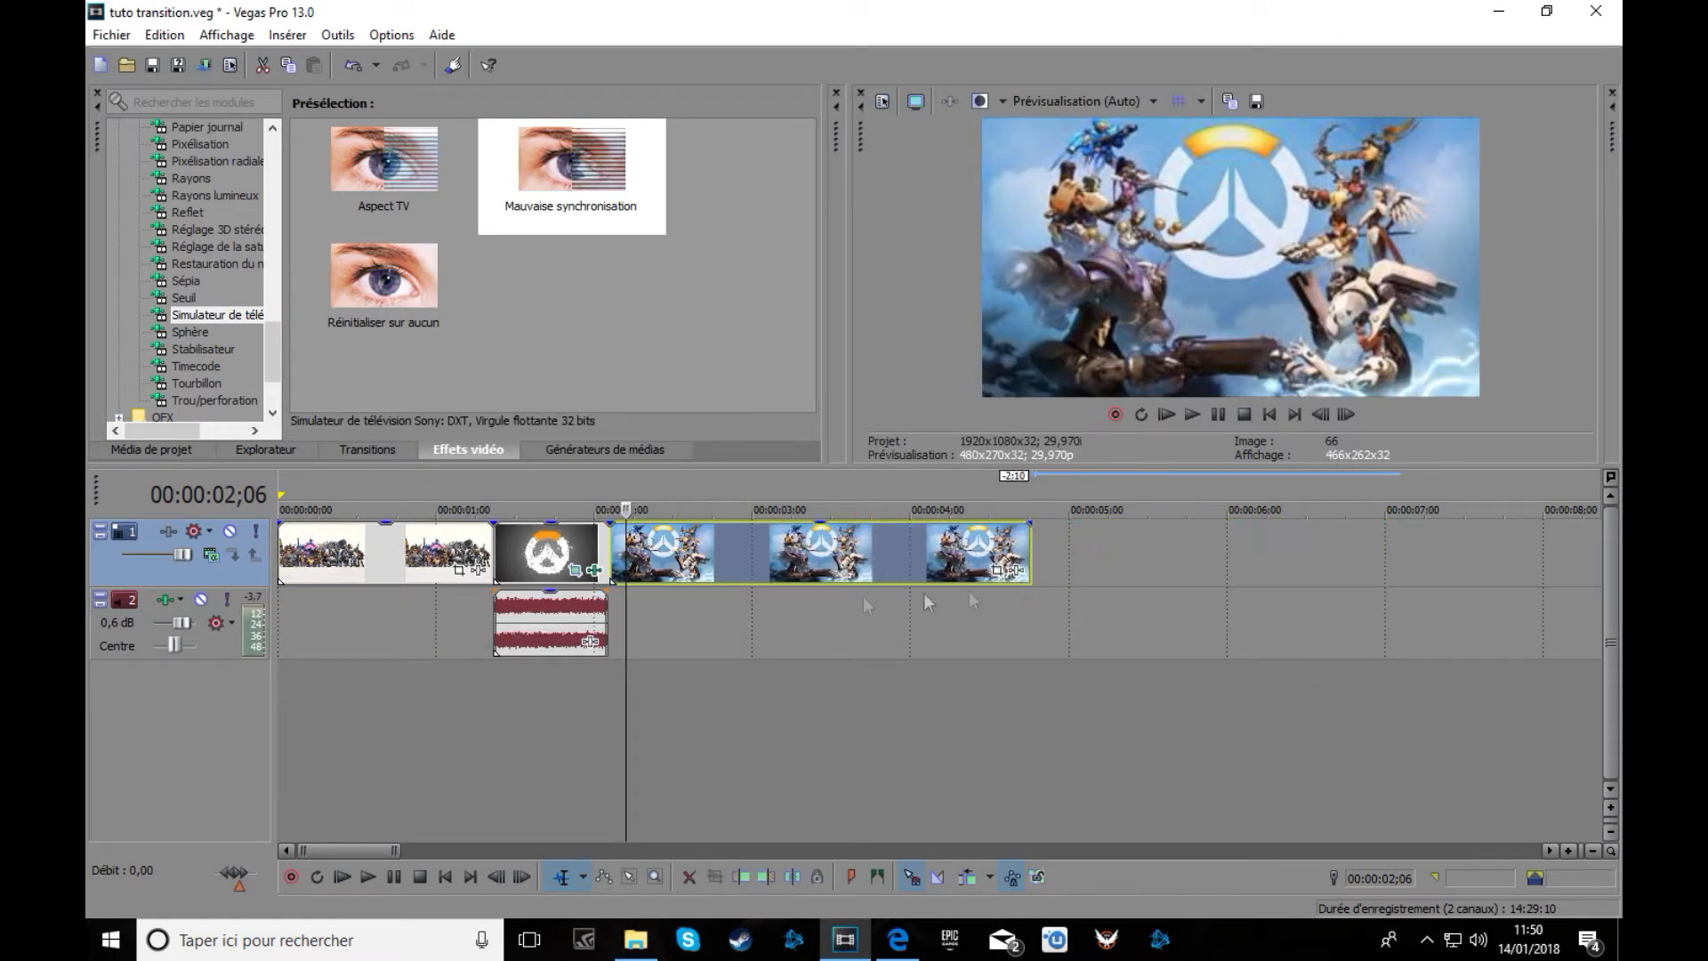
click(1272, 412)
click(1197, 416)
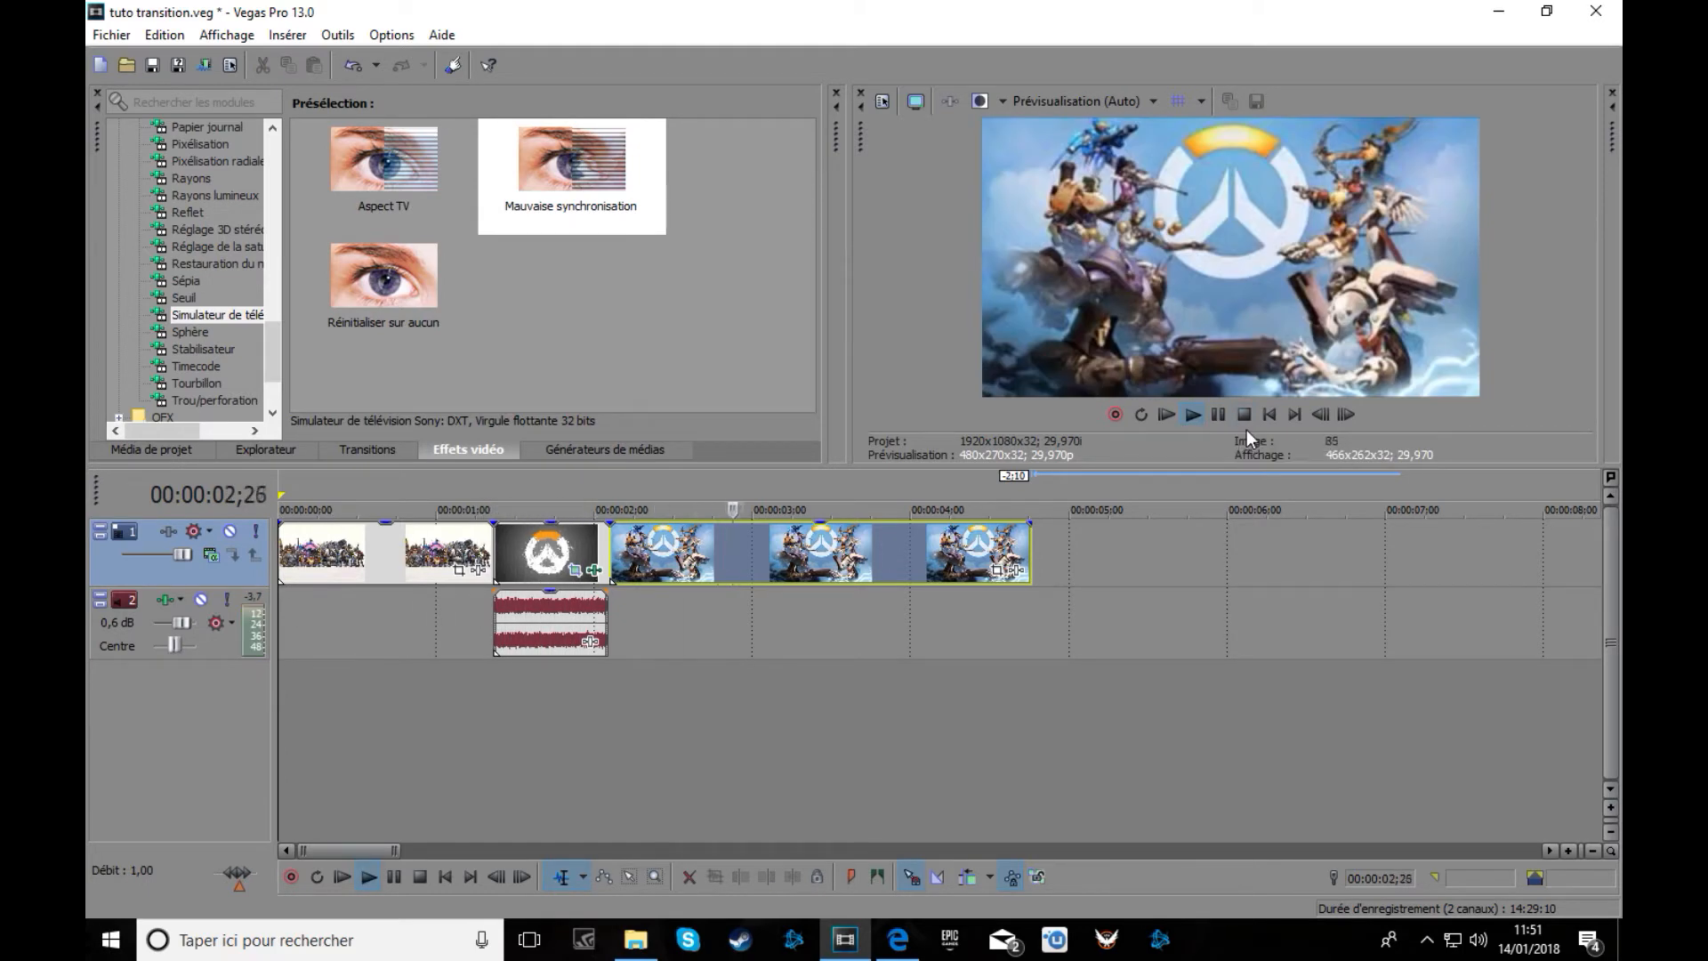
click(1219, 415)
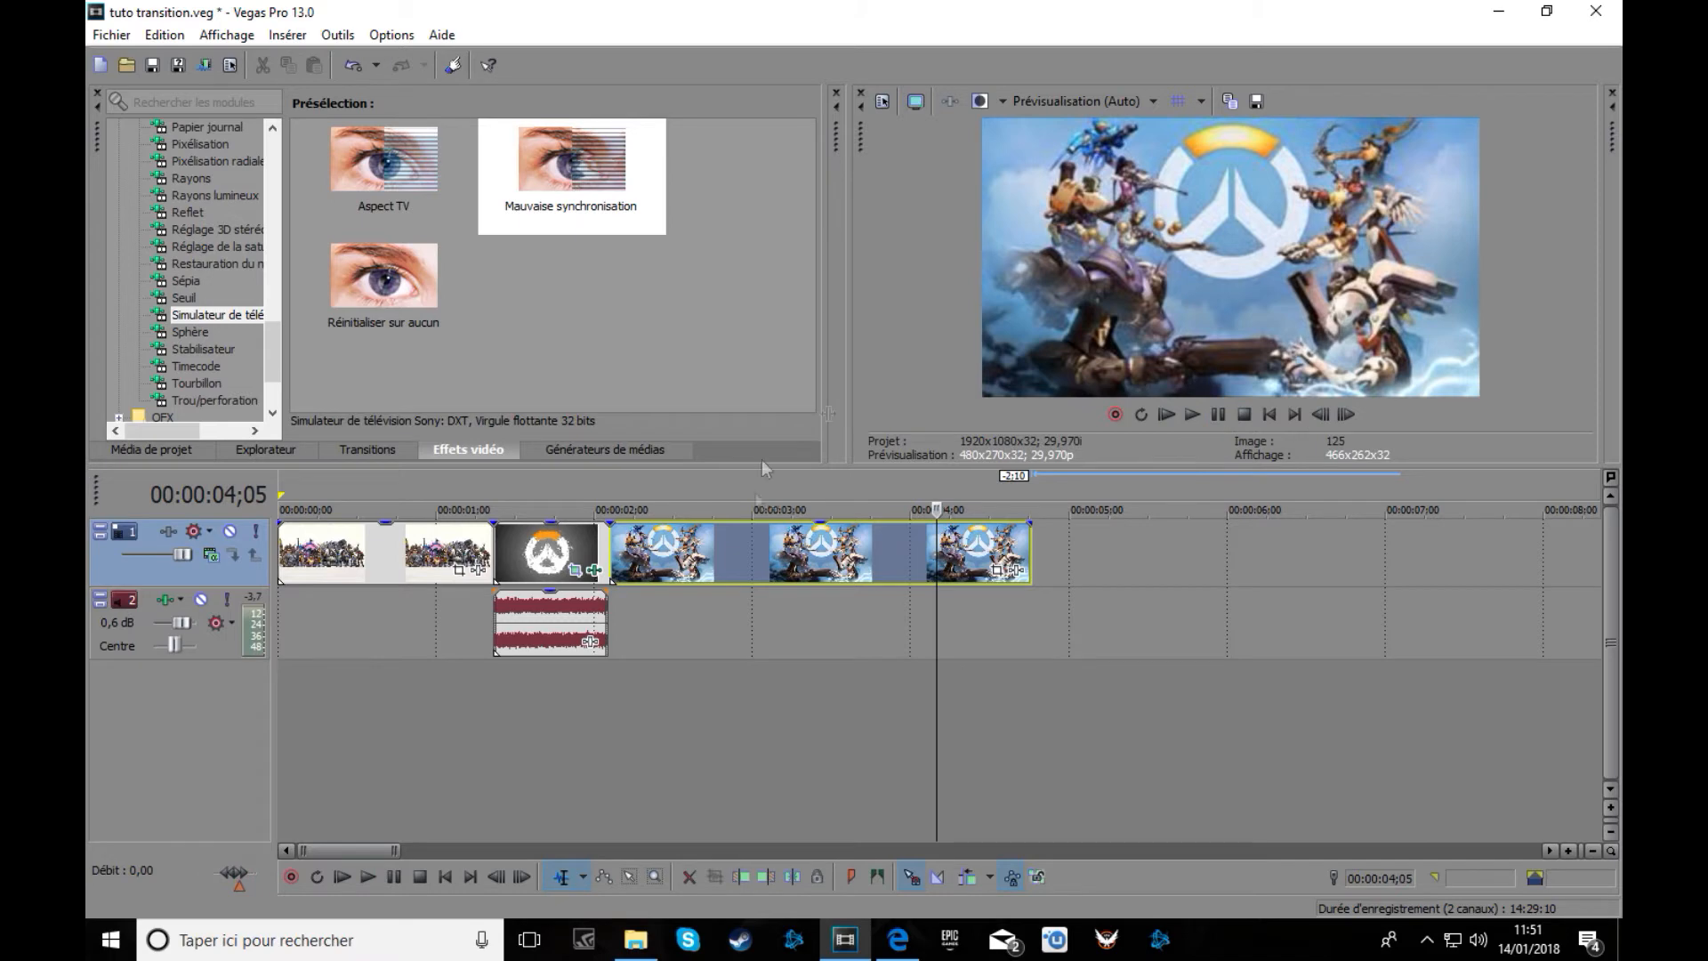